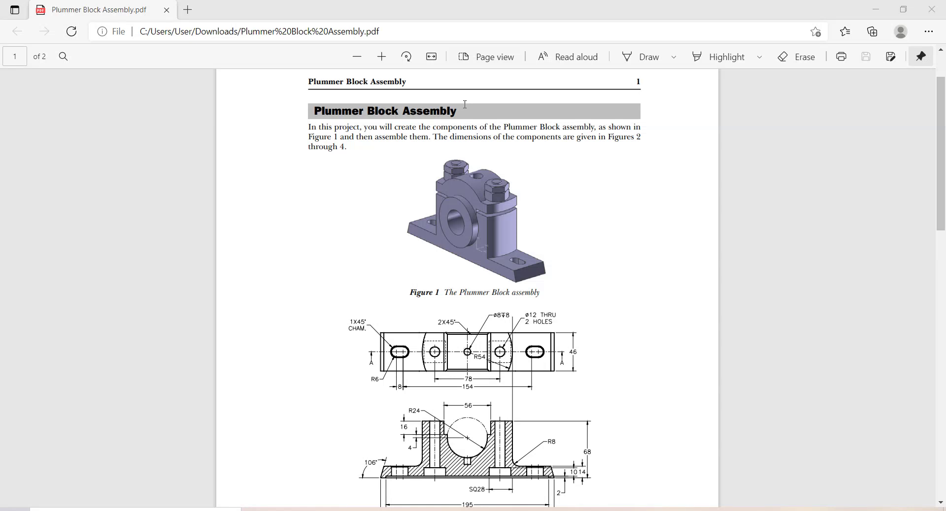
- Check the casting drawing, switch to CATIA V5 and create a new part named Part1 with hybrid design enabled
scroll(564, 286, down, 3)
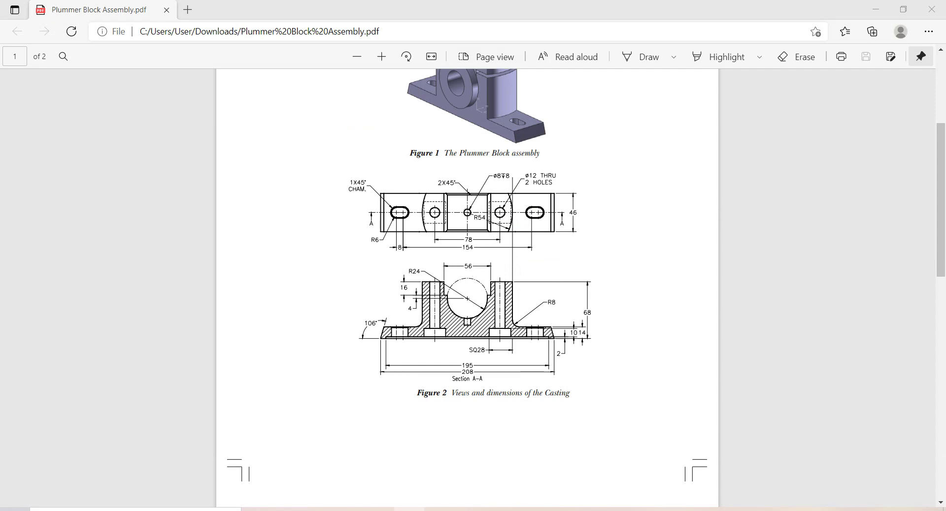
key(alt+Tab)
click(18, 23)
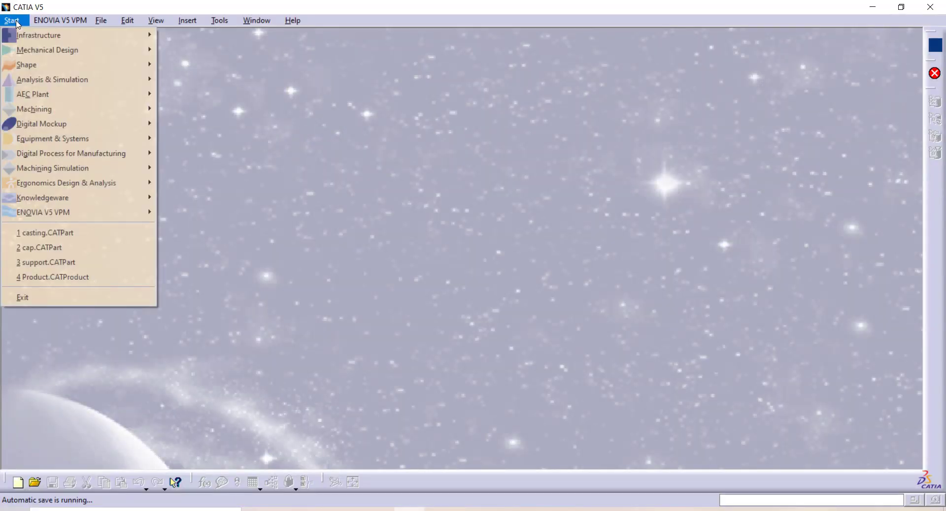
mouse_move(42, 50)
click(242, 51)
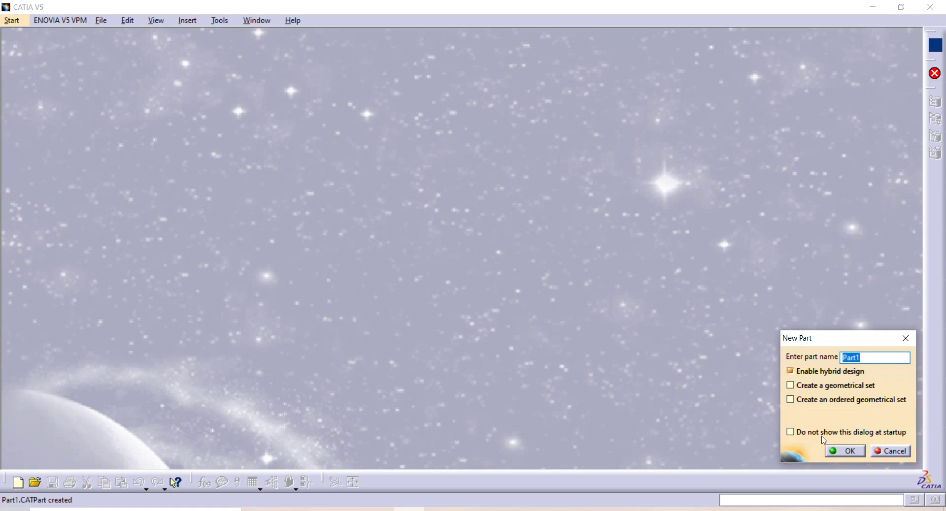
click(845, 451)
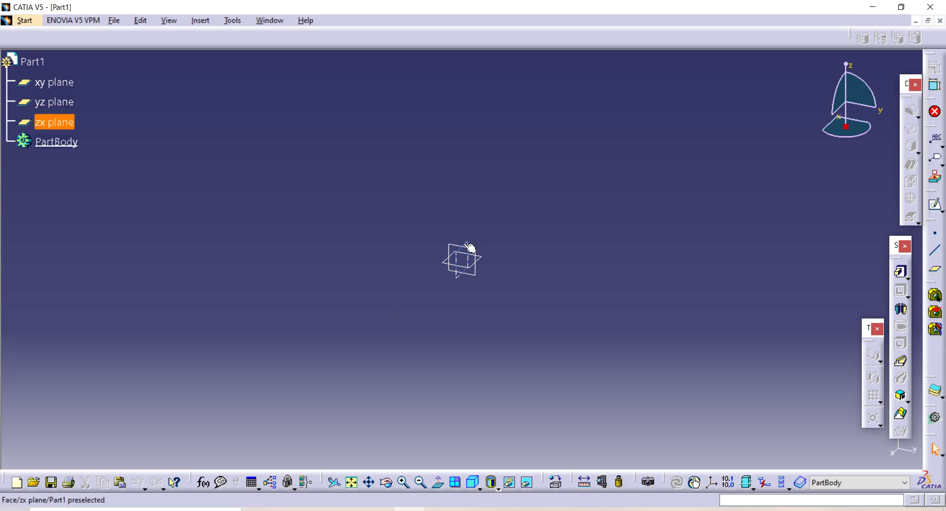
- Start a sketch on the zx plane
click(472, 250)
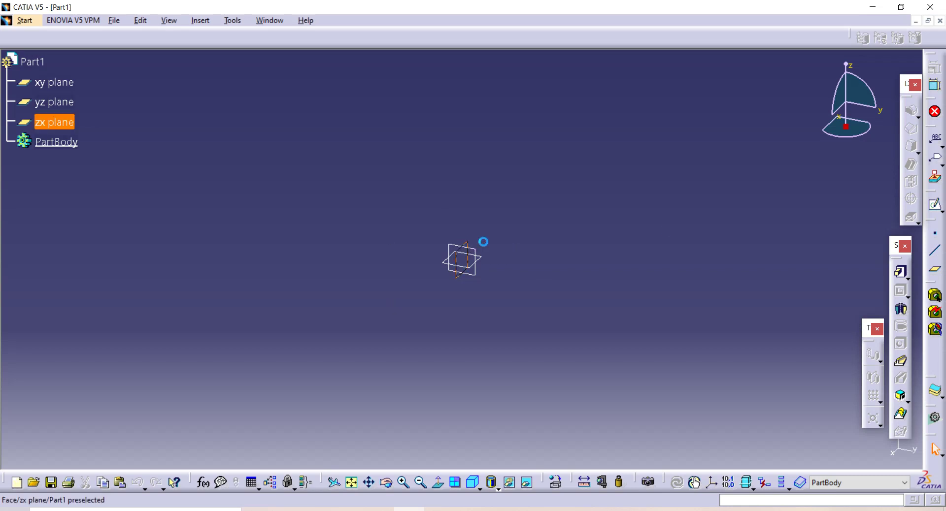
click(936, 206)
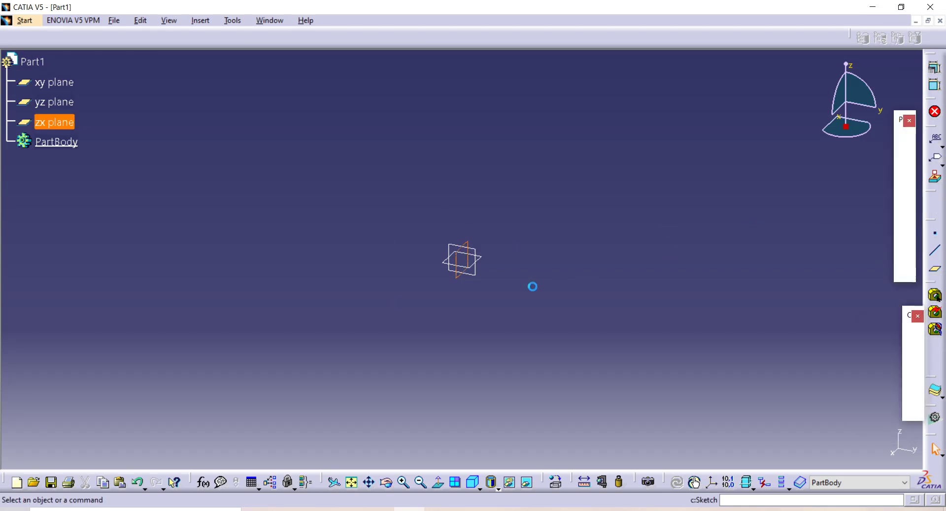
middle_drag(473, 286, 473, 288)
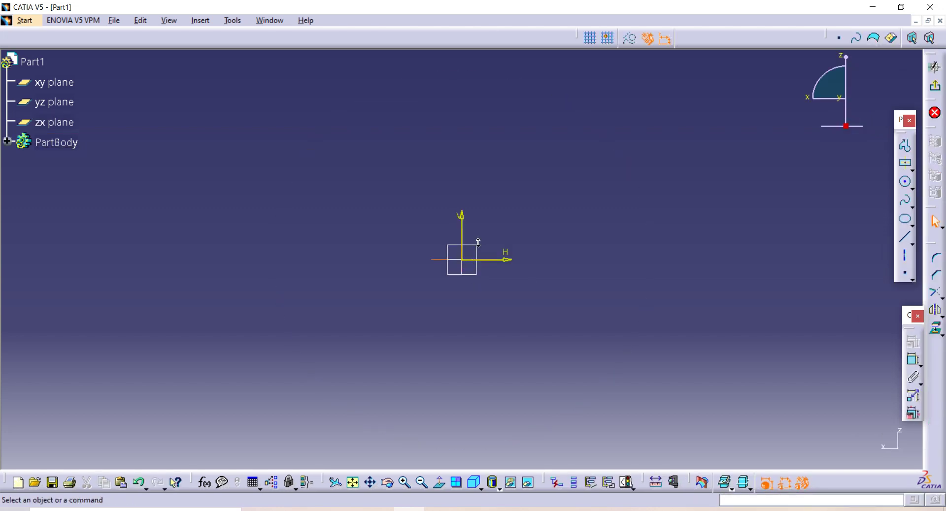
- Sketch the base profile leftward from the origin: an 88 mm line approximately, a 4 mm step down, foot underside, slanted end and horizontal top
click(907, 148)
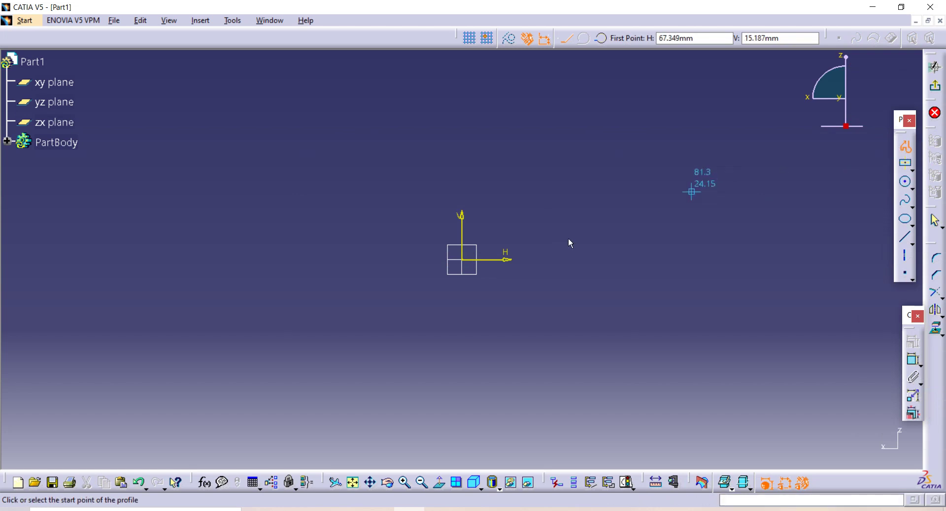
click(462, 260)
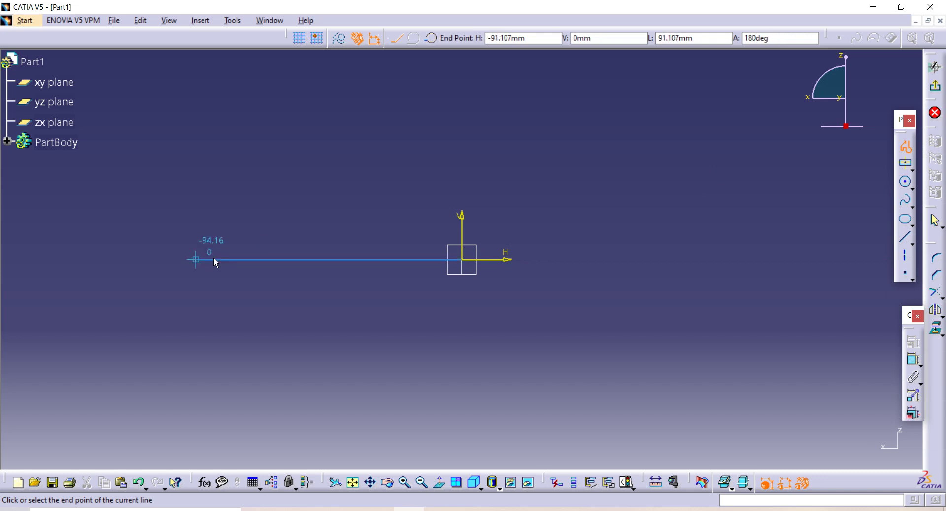
click(214, 260)
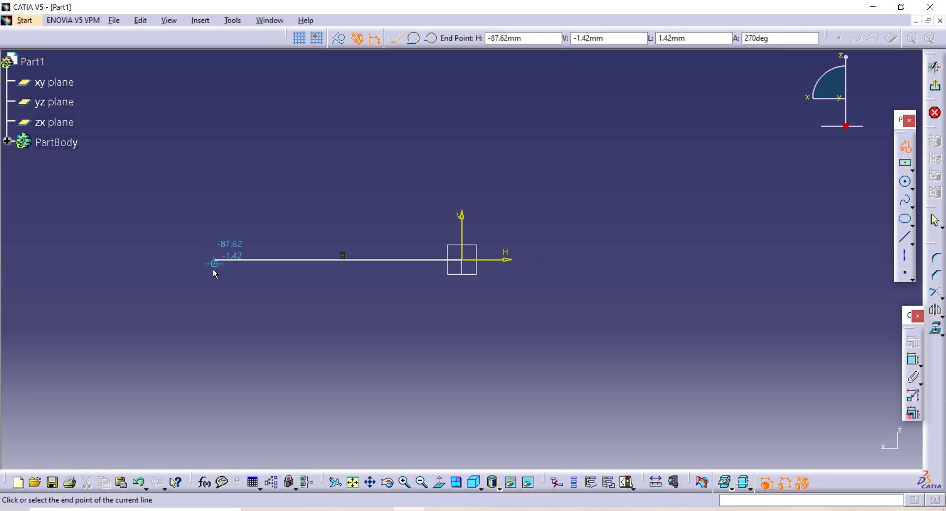
click(214, 271)
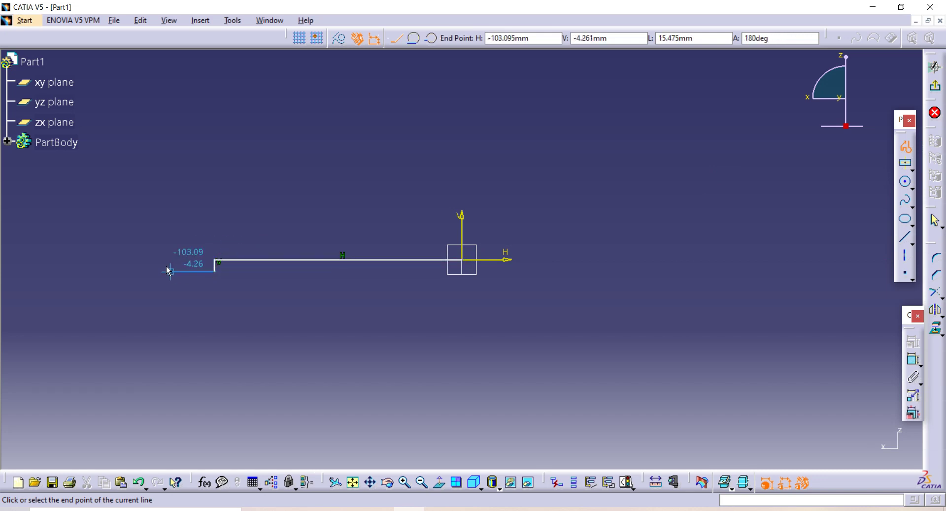
click(168, 269)
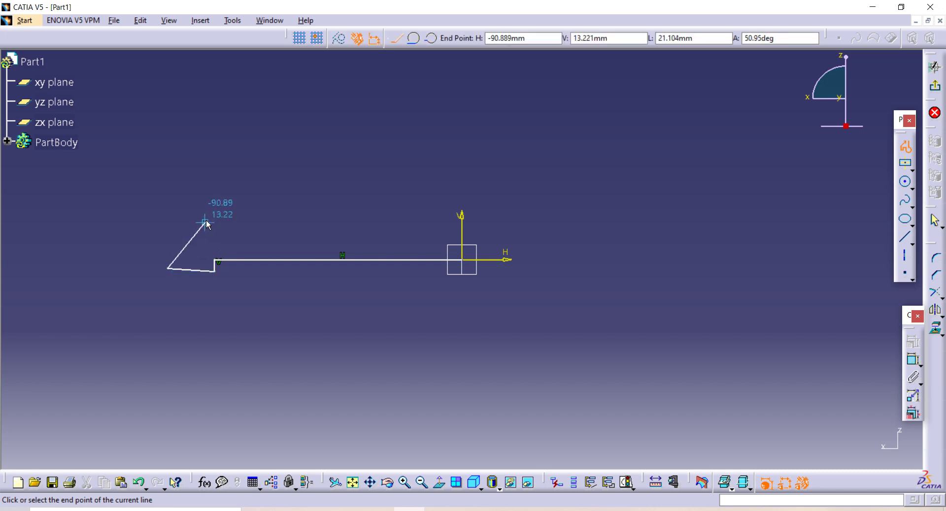
click(205, 222)
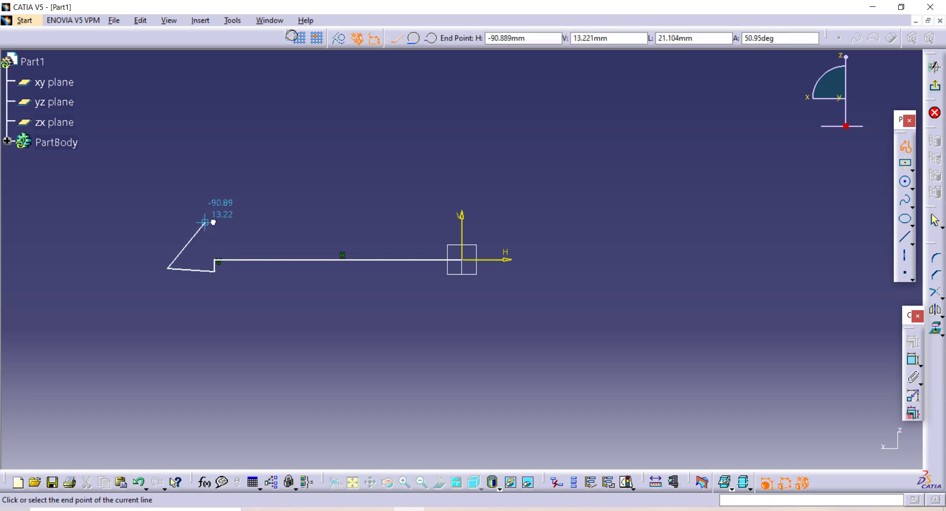
click(278, 223)
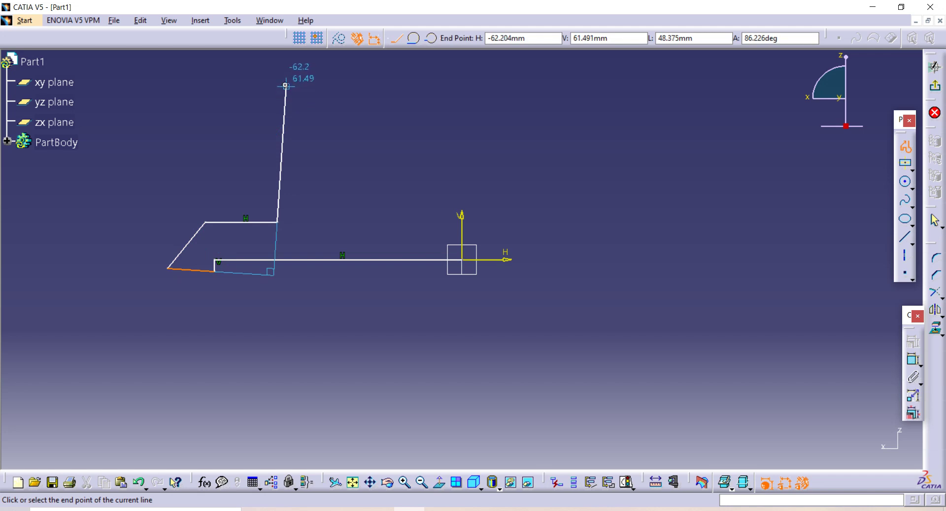
- Continue the profile with an upright about 68 mm high, a short horizontal top, a drop of about 20 mm, a ledge and another short drop
click(308, 65)
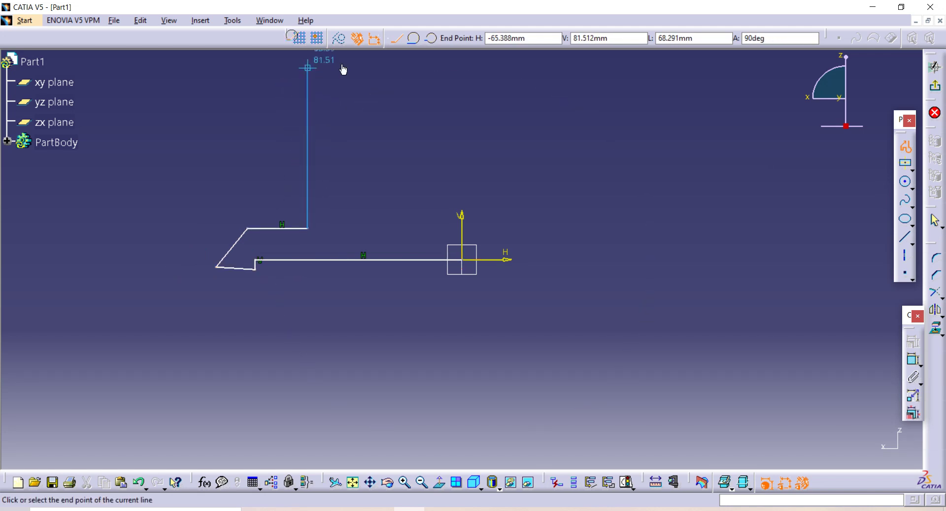
click(352, 65)
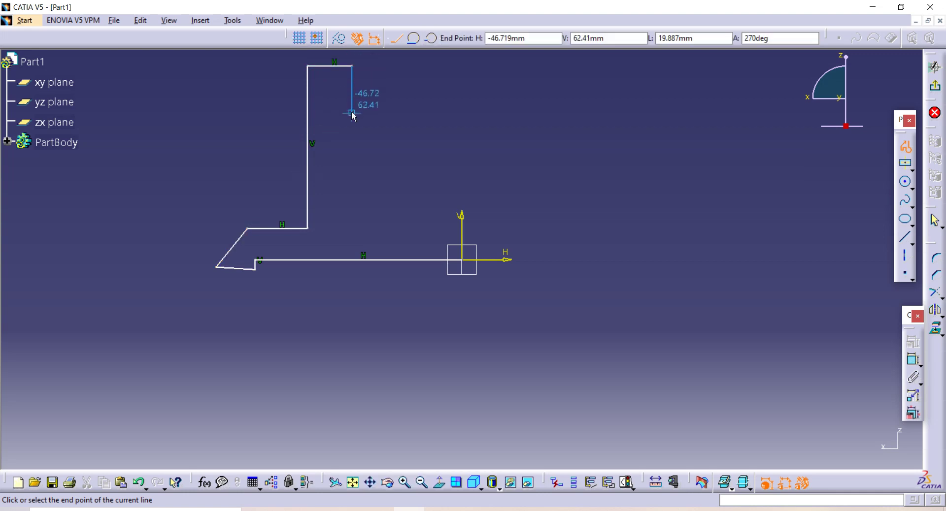
click(351, 113)
click(383, 113)
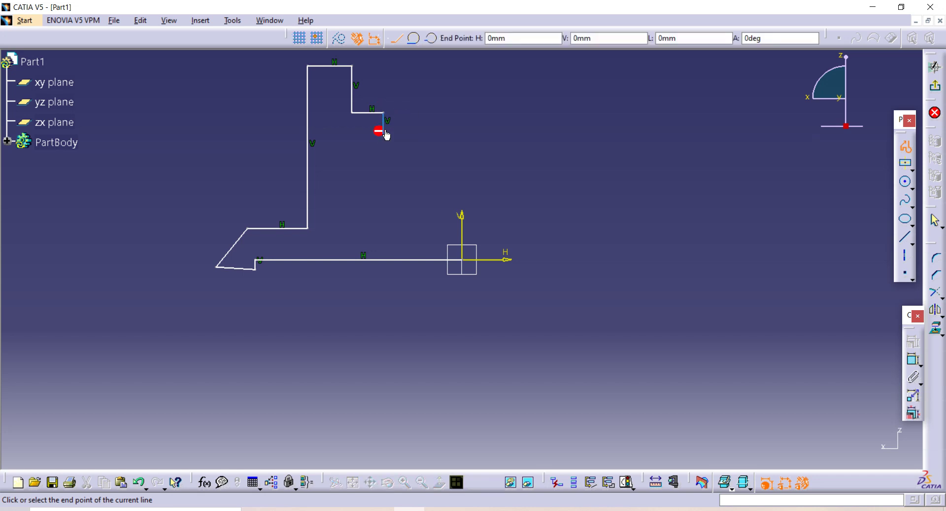
click(383, 136)
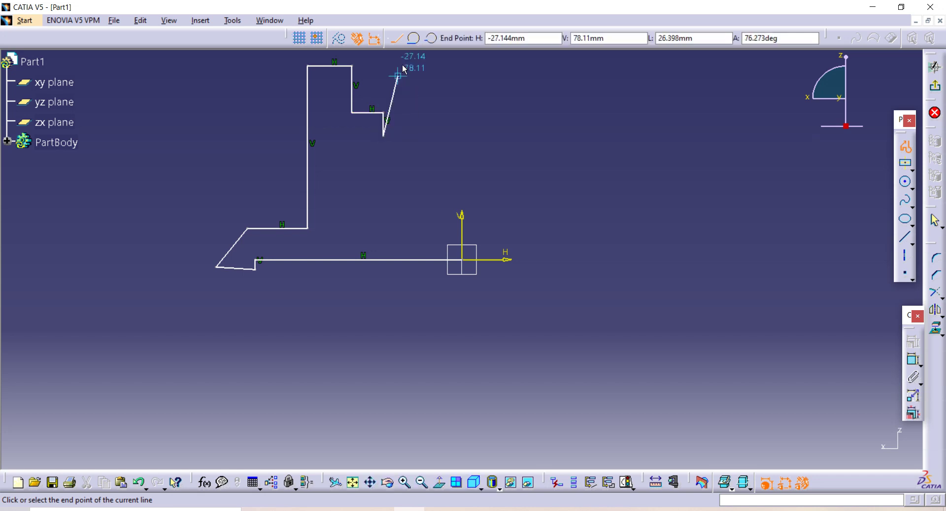
- Finish the profile with a three-point arc through about (-17, 36) mm, ending on the vertical axis above the origin
click(432, 39)
click(421, 173)
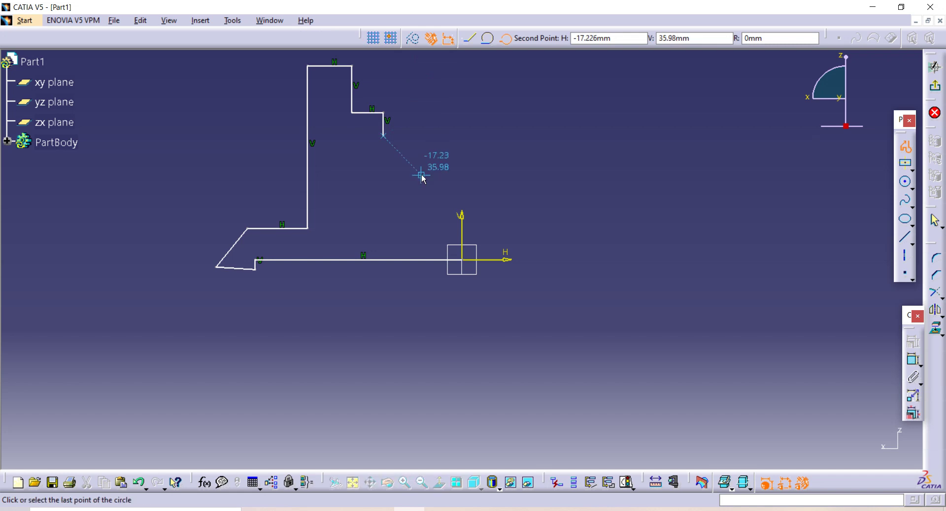
click(462, 192)
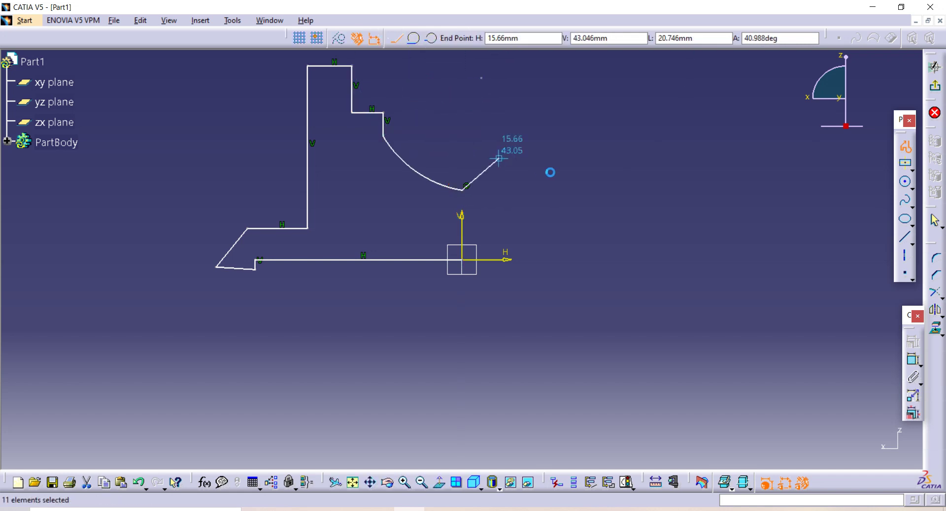
key(Escape)
middle_drag(507, 161, 490, 193)
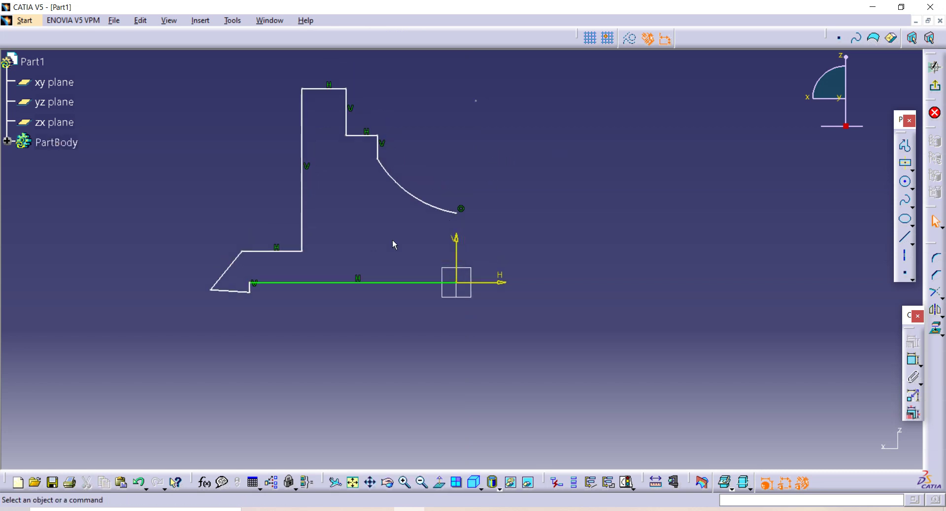
- Apply a horizontal constraint to the underside line of the foot
click(237, 293)
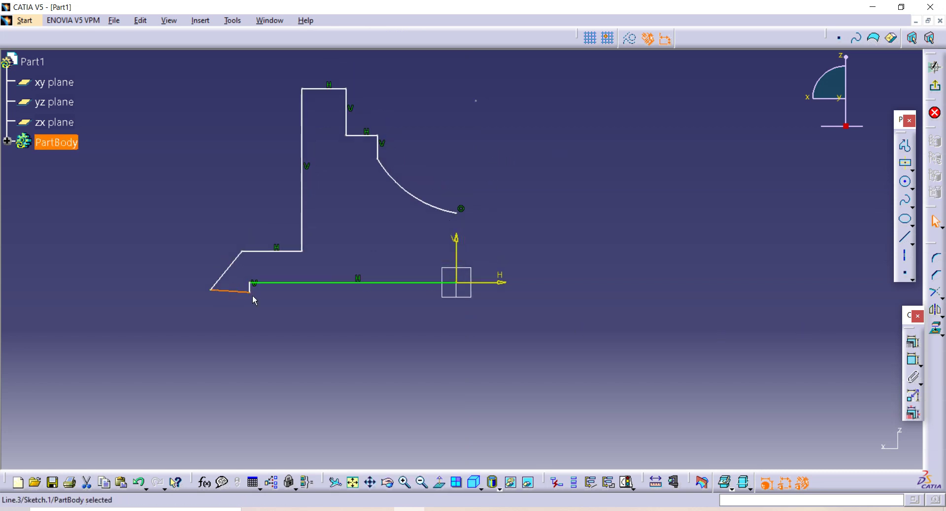
click(914, 346)
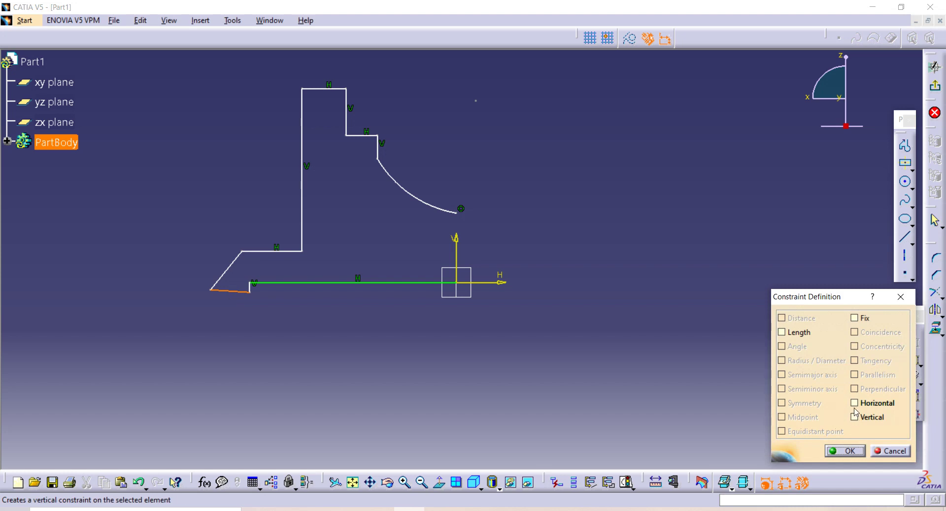
click(855, 404)
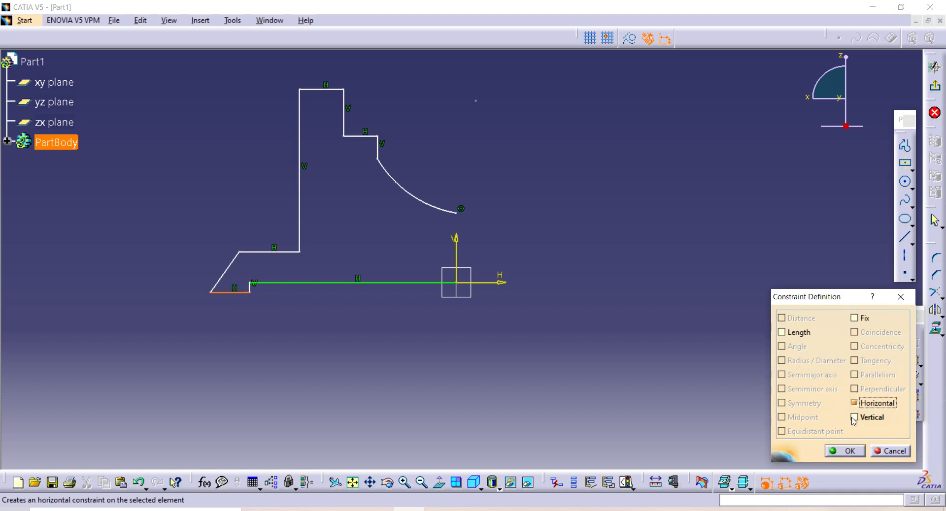
click(844, 451)
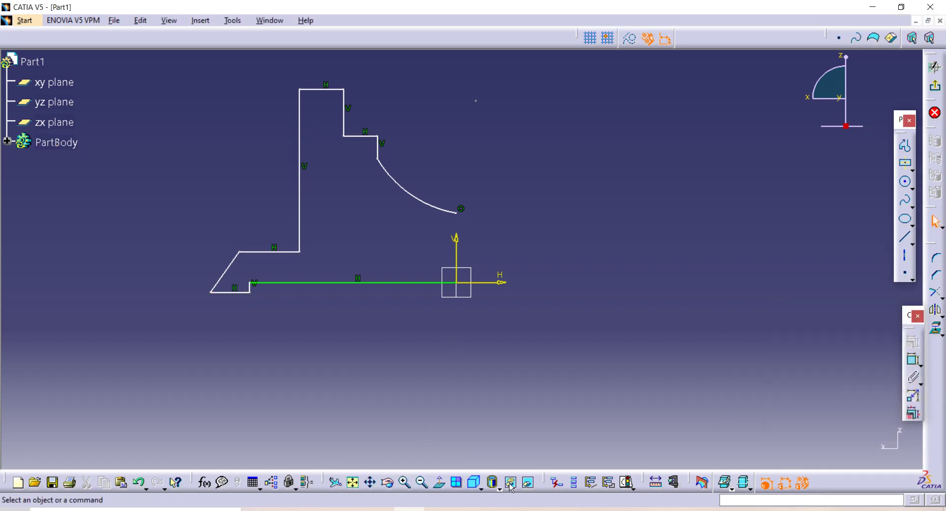
- Consult the casting drawing and dimension the foot's outer lower corner to the vertical axis at 208/2 mm
key(alt+Tab)
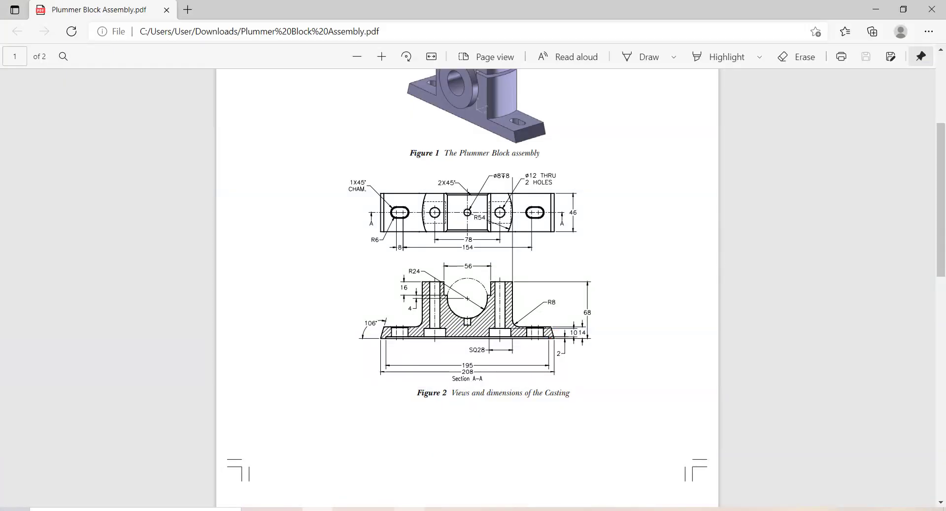
key(alt+Tab)
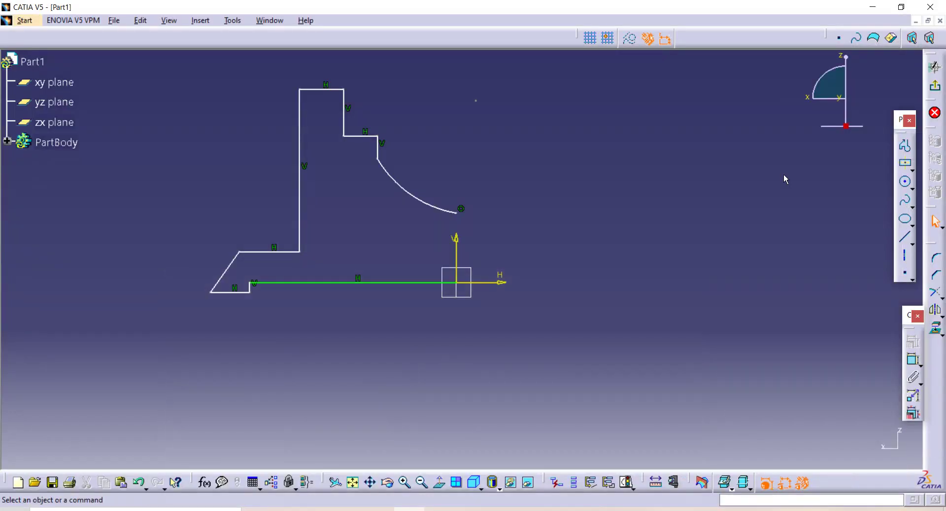
click(913, 360)
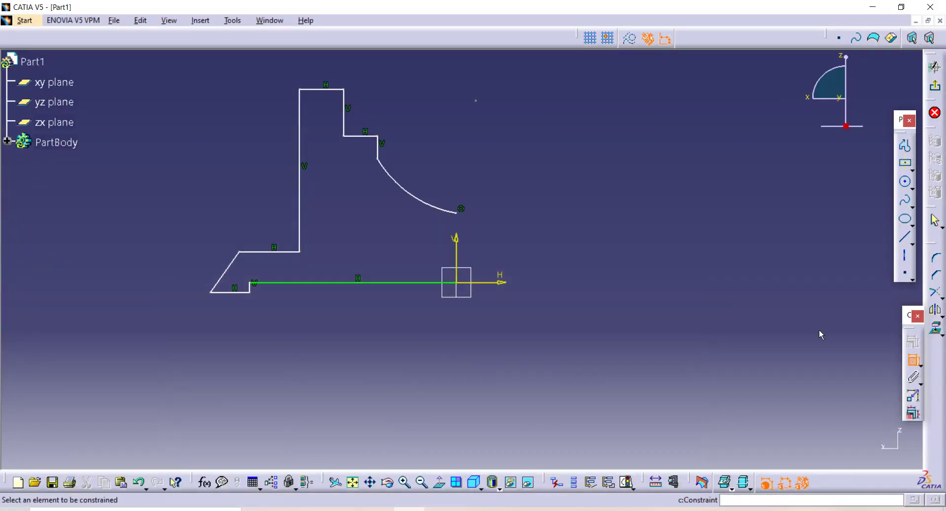
click(210, 294)
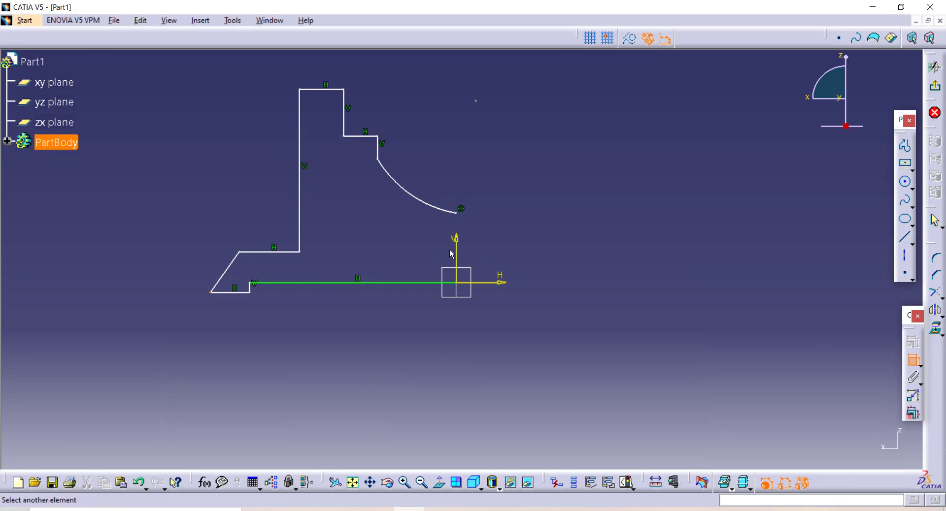
click(456, 244)
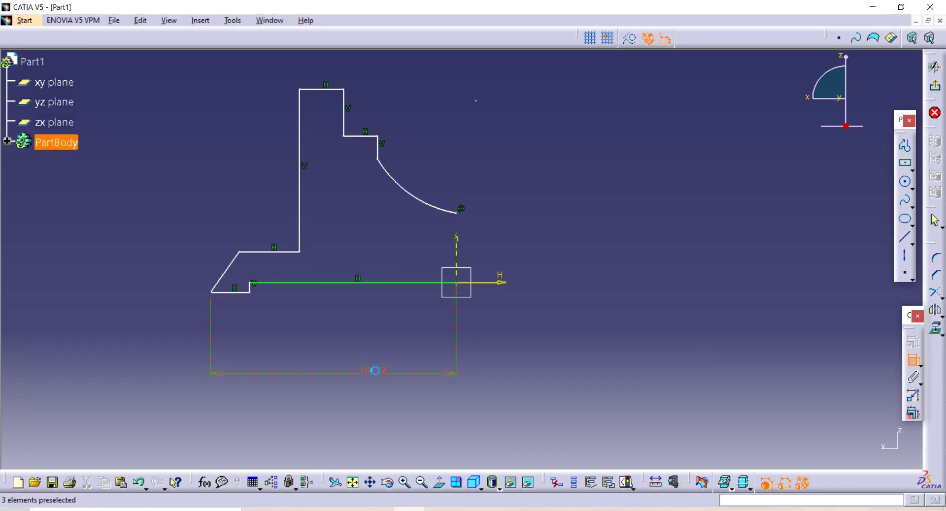
click(375, 370)
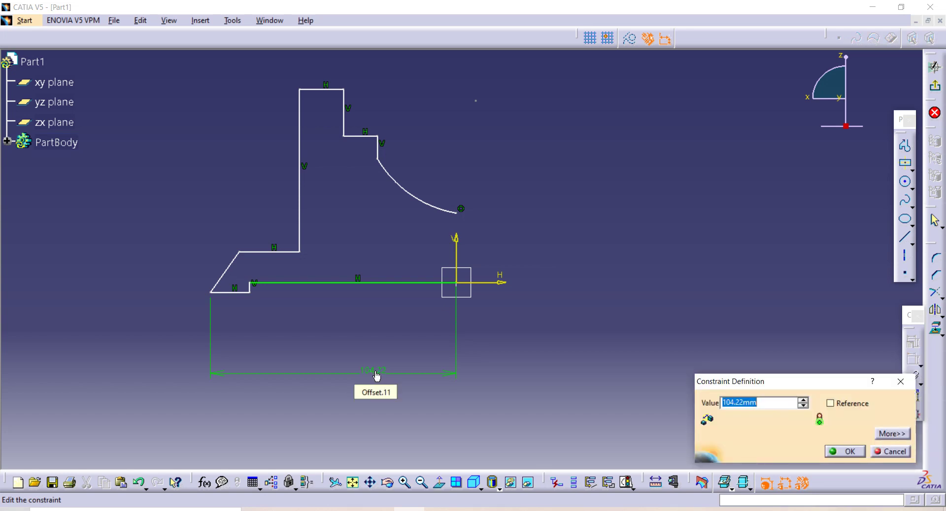
text(208/2)
key(Return)
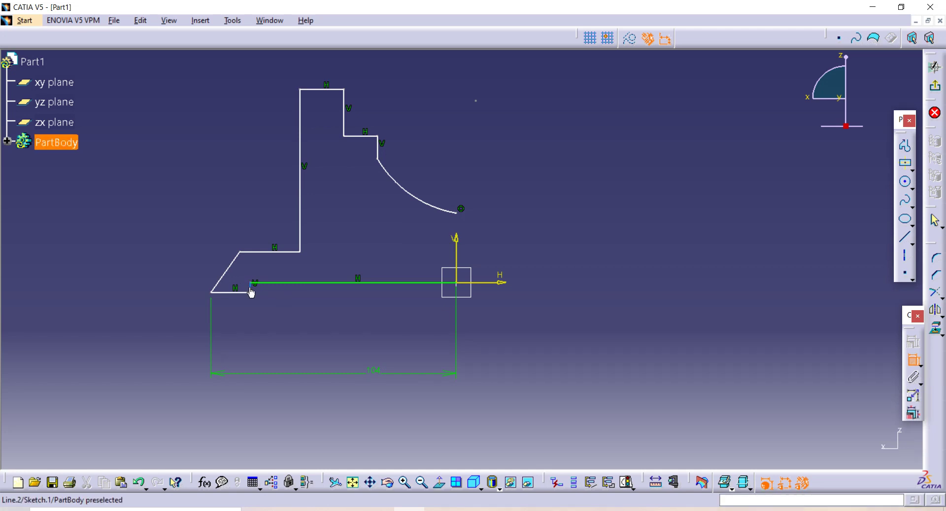
- Dimension the short vertical step under the foot to the vertical axis at 195/2 mm
click(251, 292)
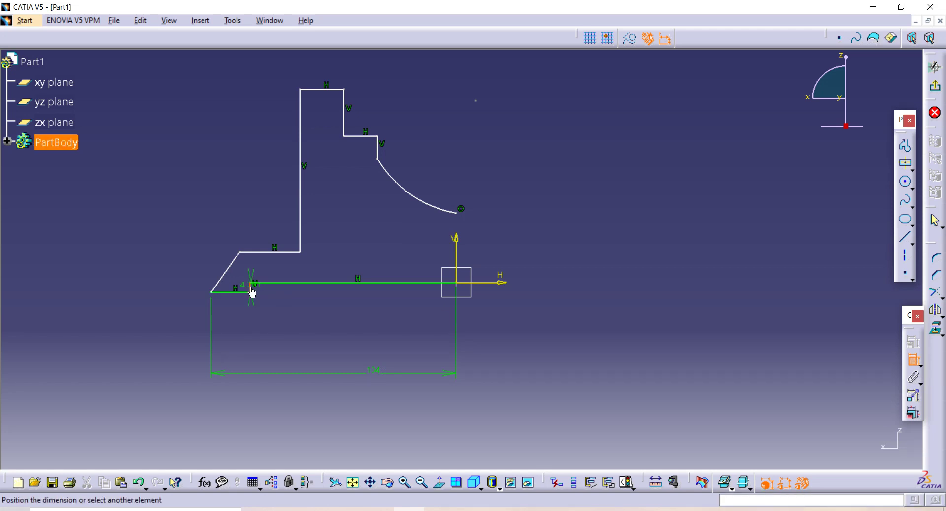
click(457, 242)
click(355, 338)
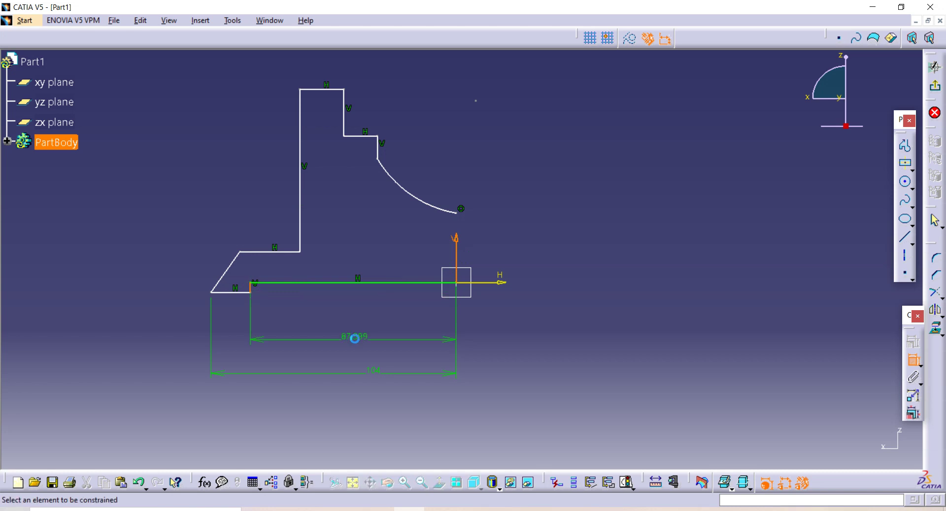
double_click(355, 339)
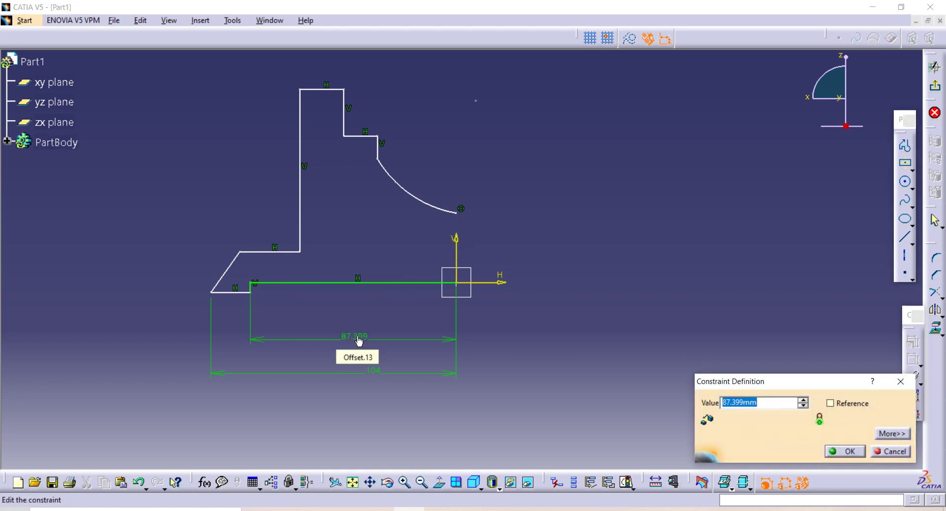
text(195/2)
key(Return)
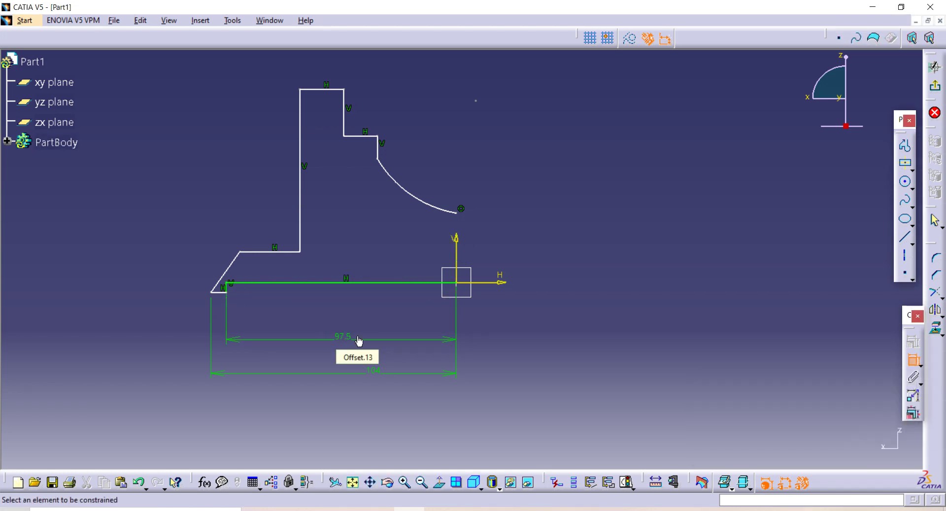
click(218, 293)
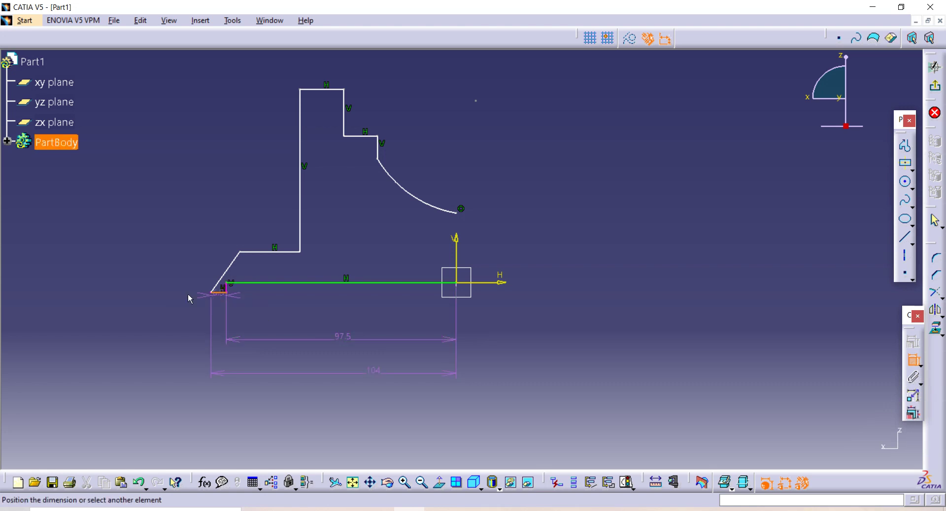
click(222, 283)
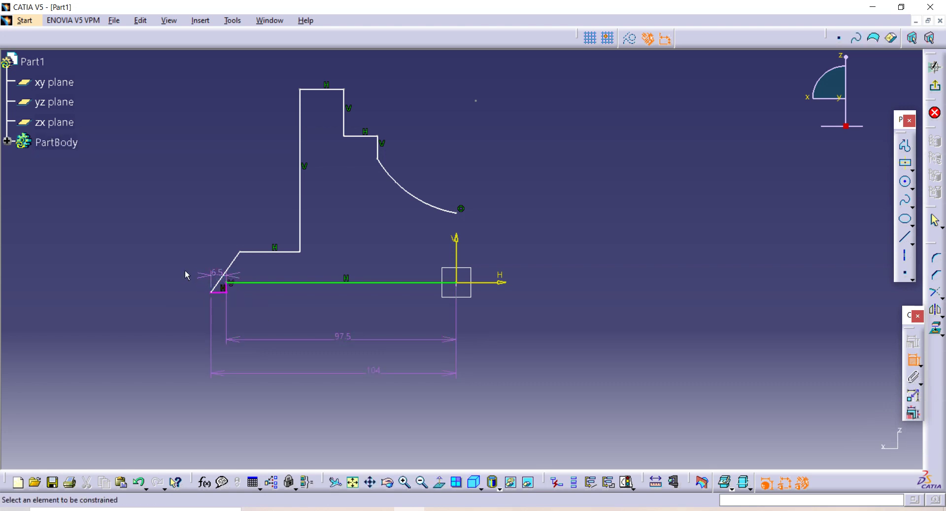
key(Escape)
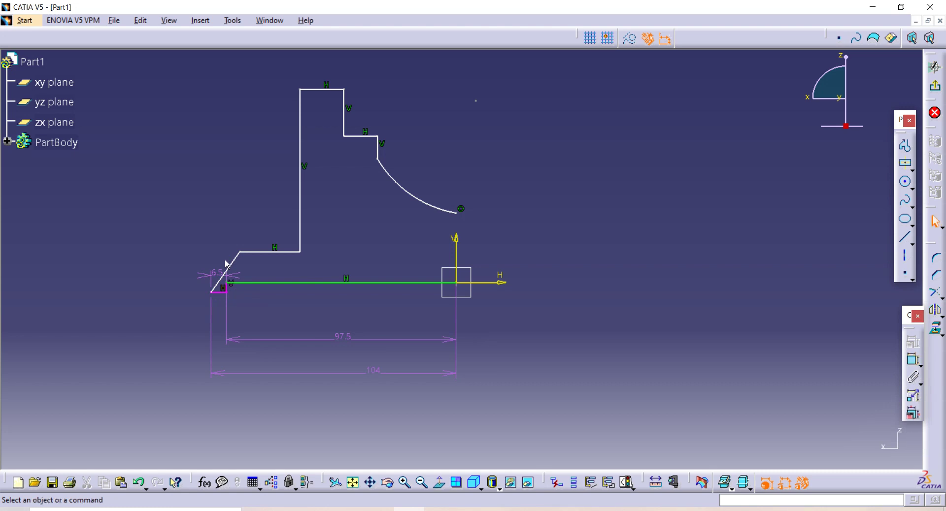
click(221, 273)
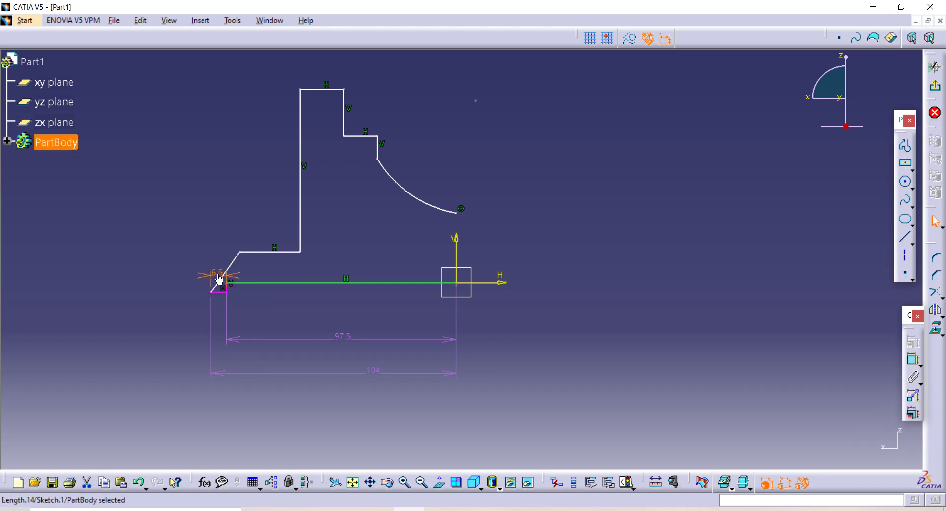
key(Delete)
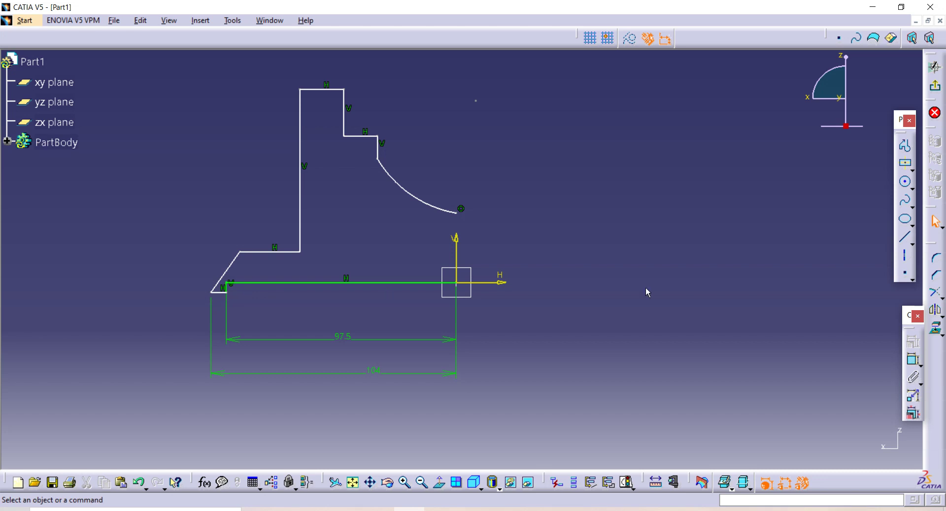
- Add an angle dimension of 106 degrees between the foot's slanted outer edge and its short underside line
click(911, 359)
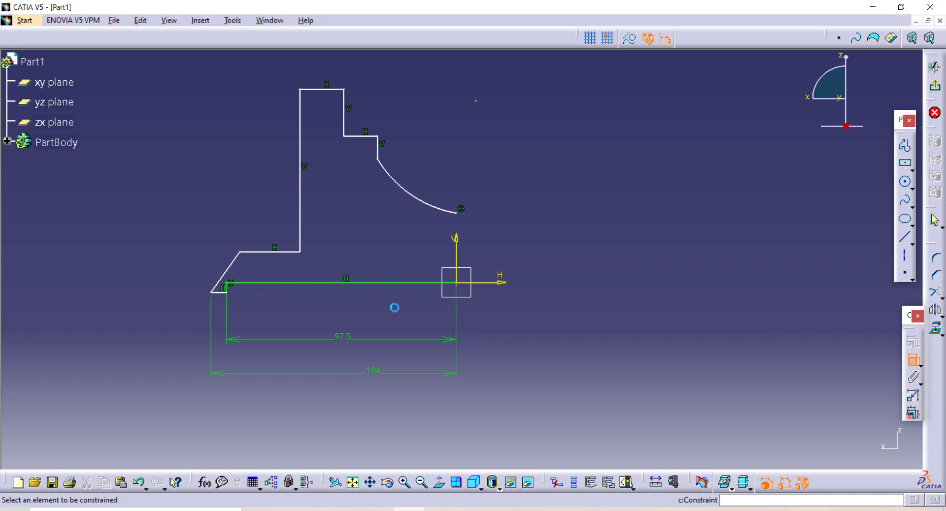
click(219, 290)
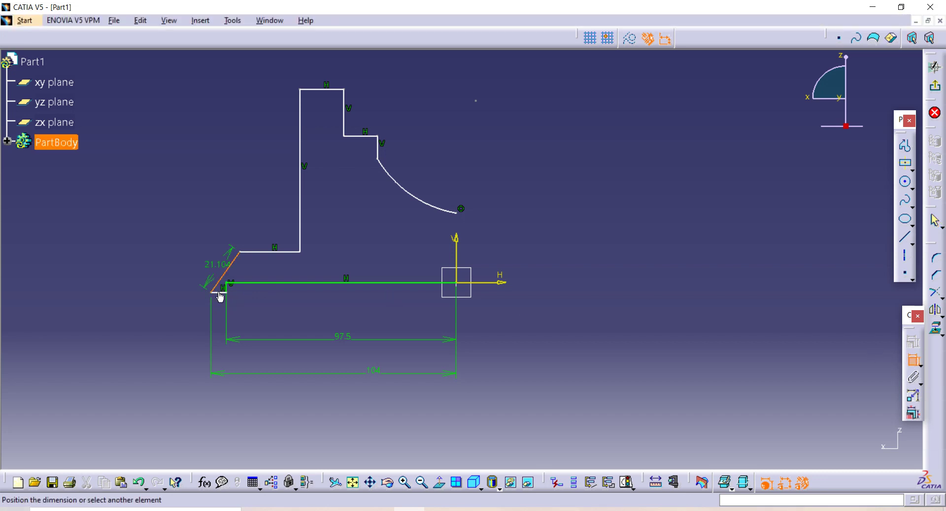
click(220, 293)
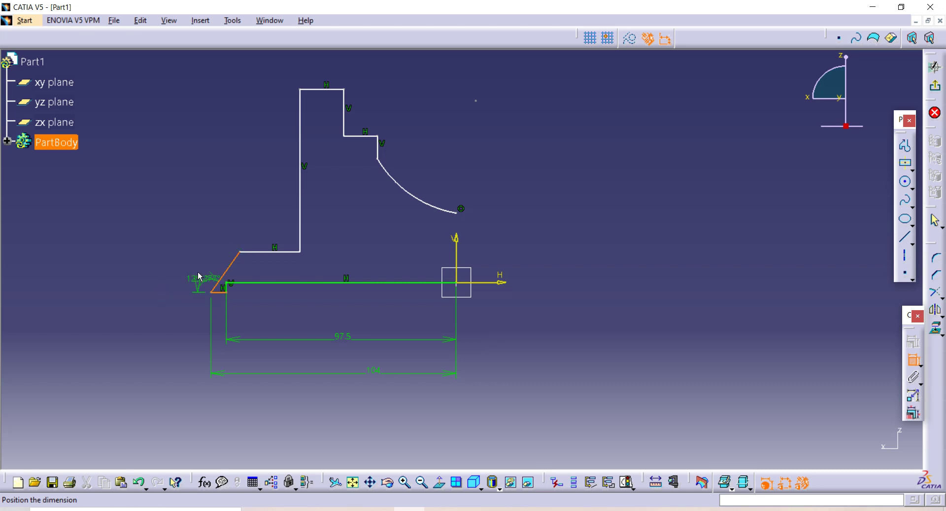
click(200, 279)
double_click(200, 278)
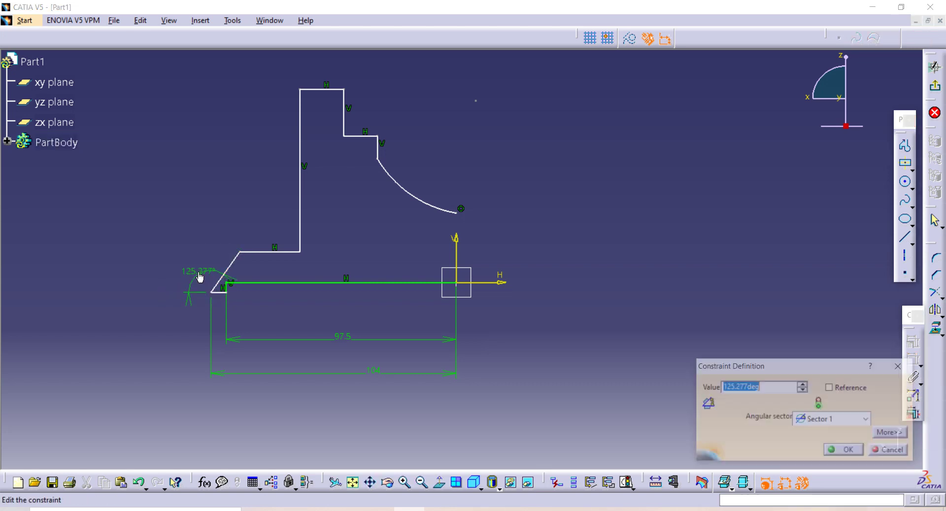
text(106)
key(Return)
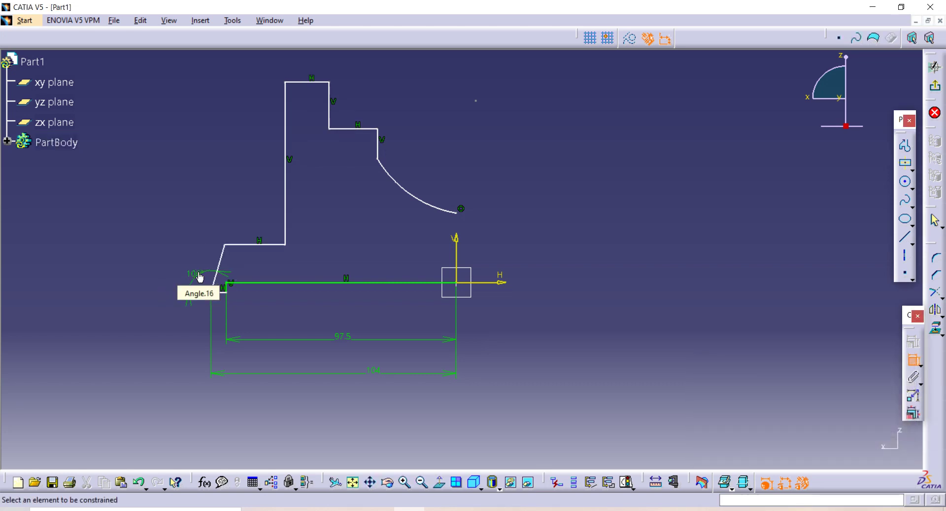
- Dimension the foot's thickness between its underside and its horizontal top edge at 14 mm
click(222, 295)
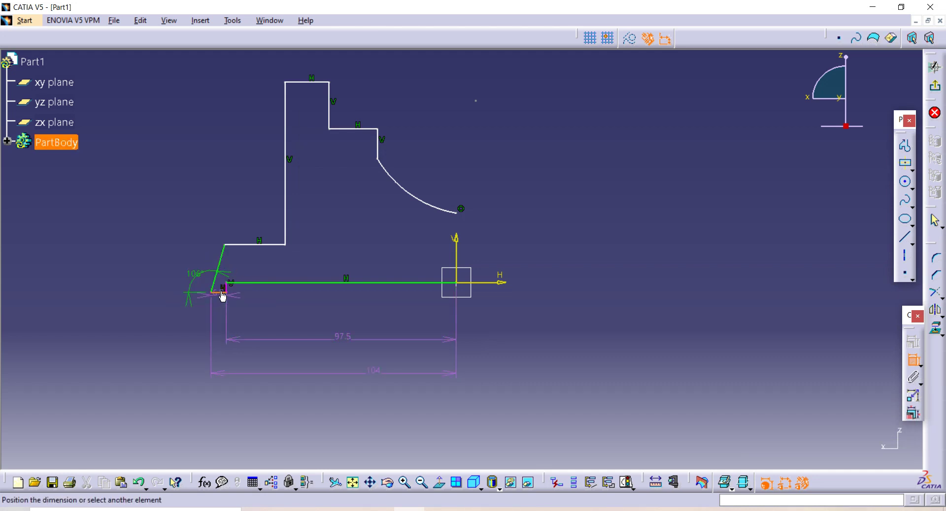
click(244, 245)
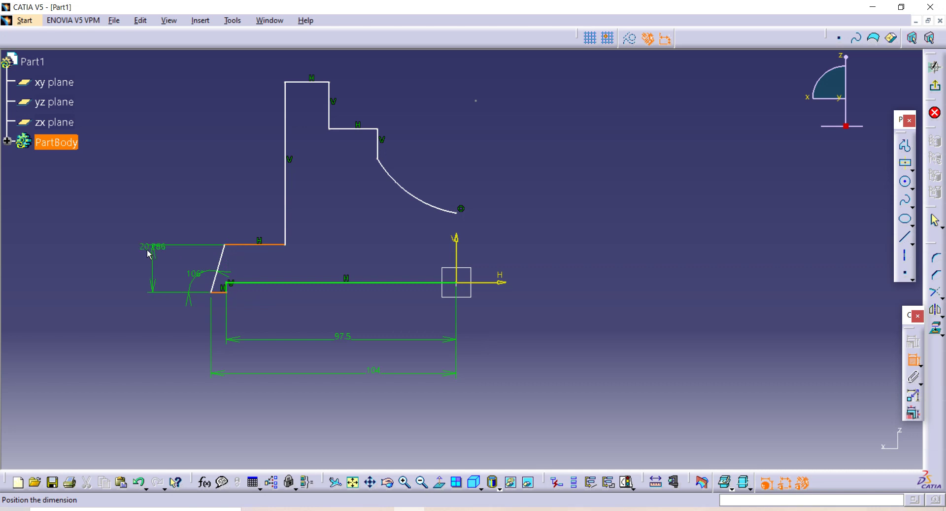
click(147, 267)
double_click(147, 261)
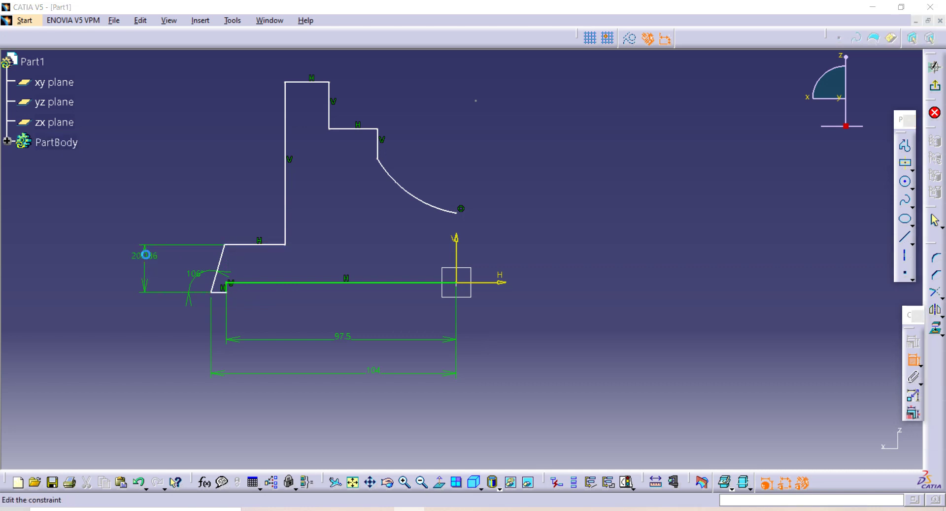
text(14)
key(Return)
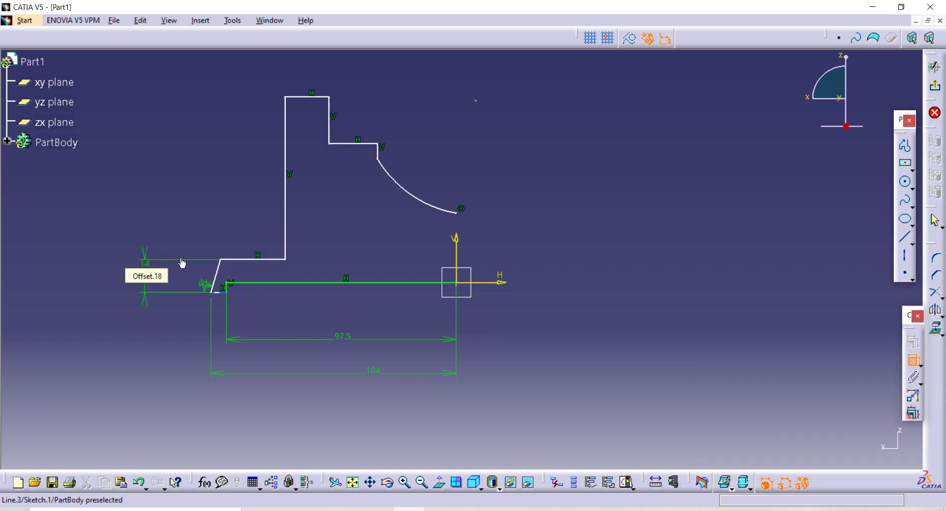
- Dimension the profile's arc with a radius of 24 mm
click(407, 191)
click(421, 181)
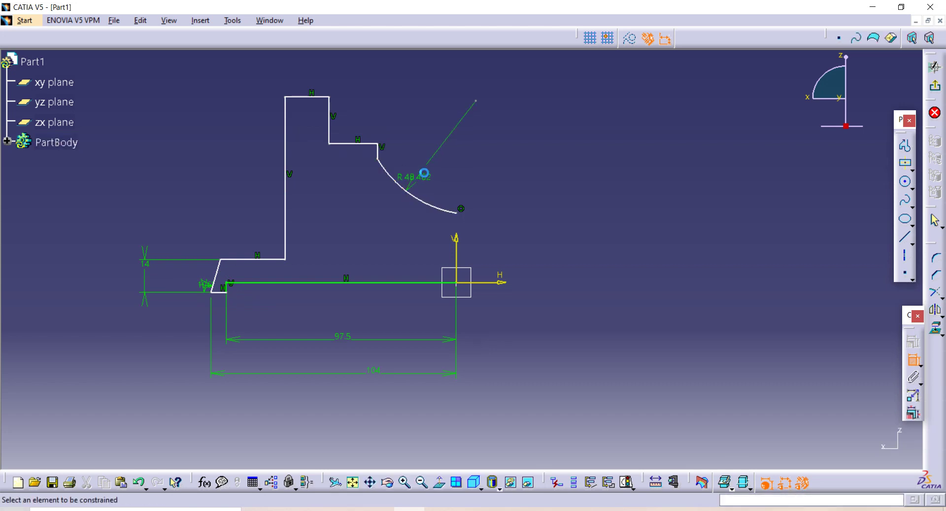
double_click(421, 181)
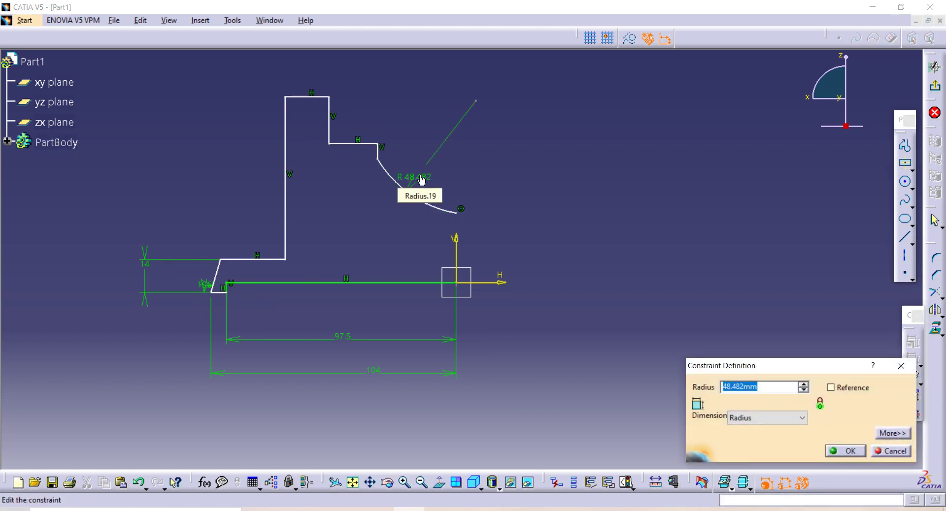
text(24)
key(Return)
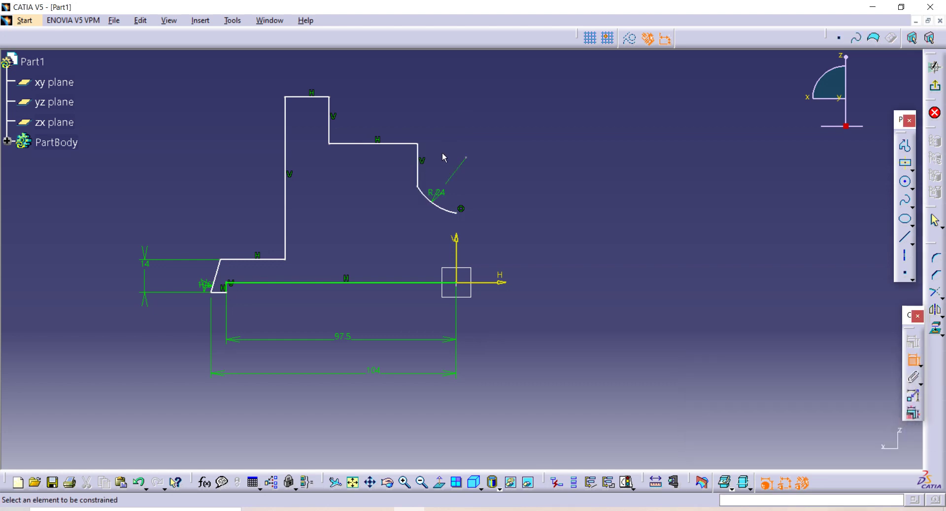
- Dimension the upright's upper inner vertical edge to the vertical axis at 56/2 mm
click(328, 127)
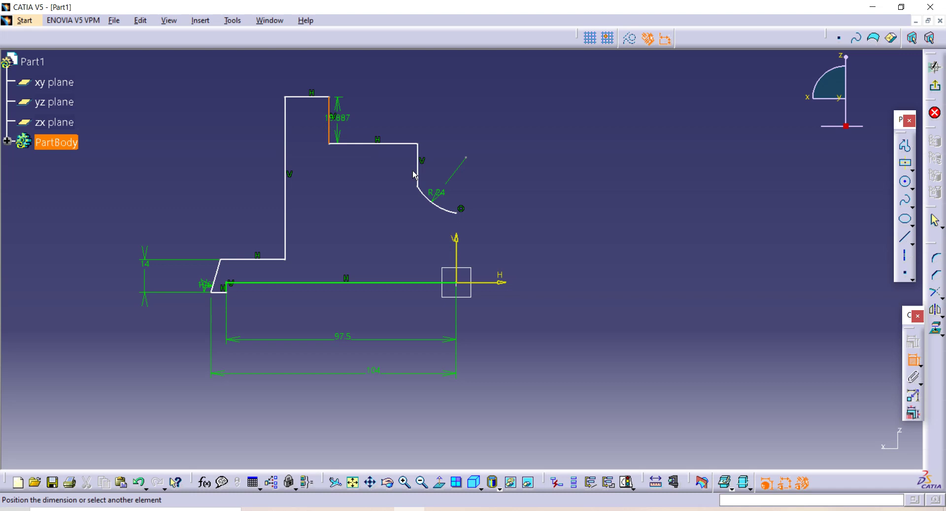
click(457, 259)
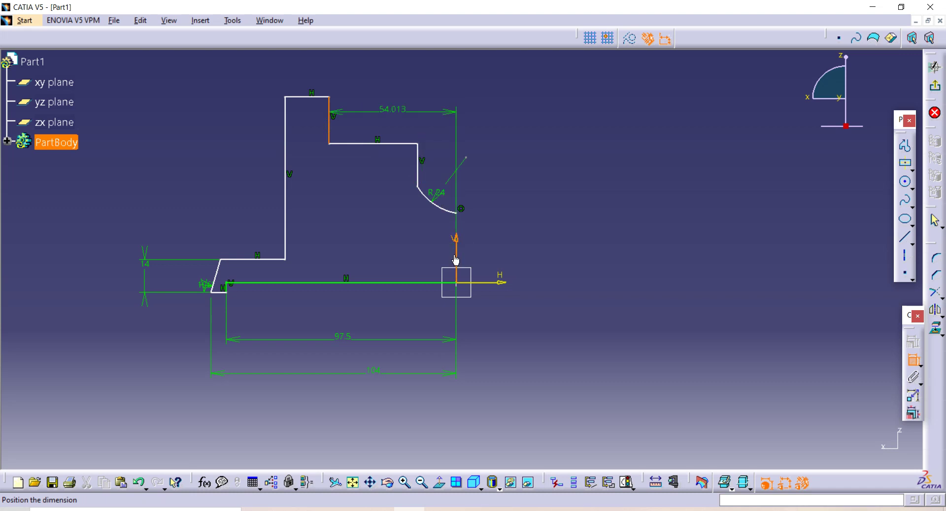
click(395, 401)
double_click(395, 402)
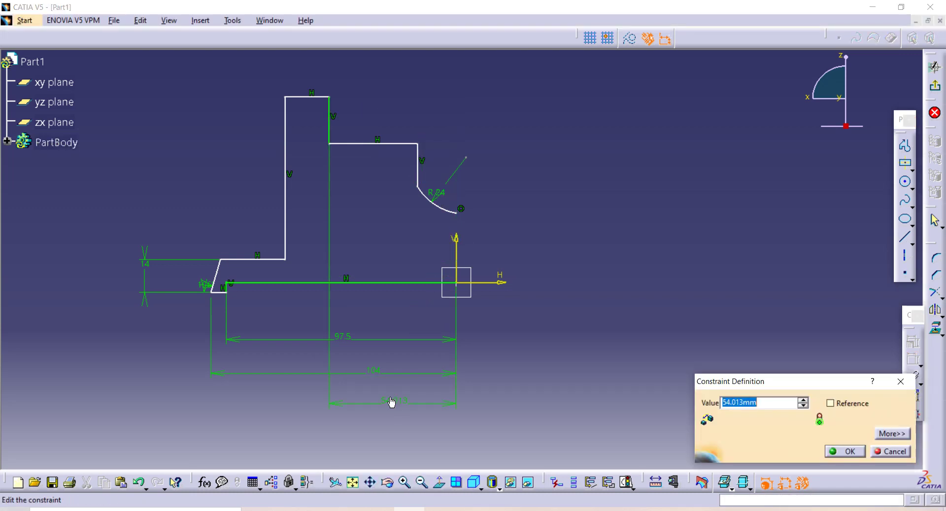
text(56/2)
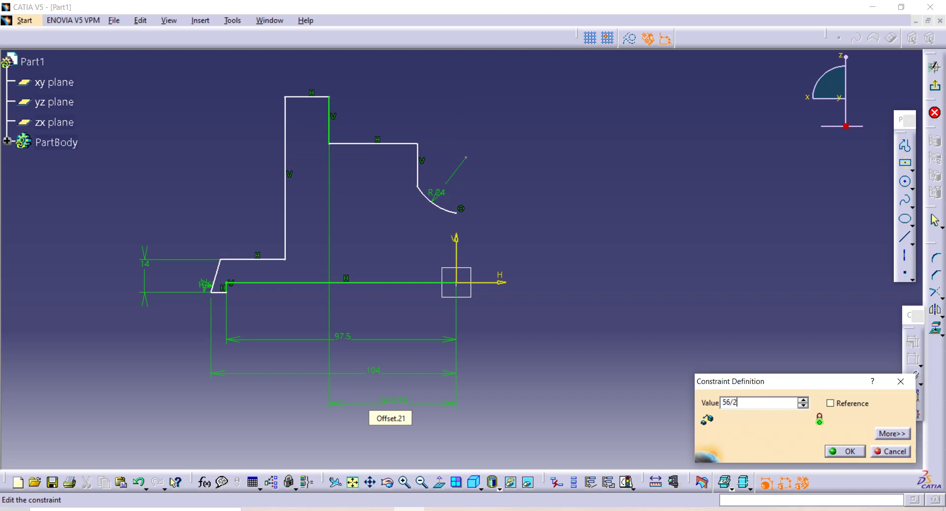
key(Return)
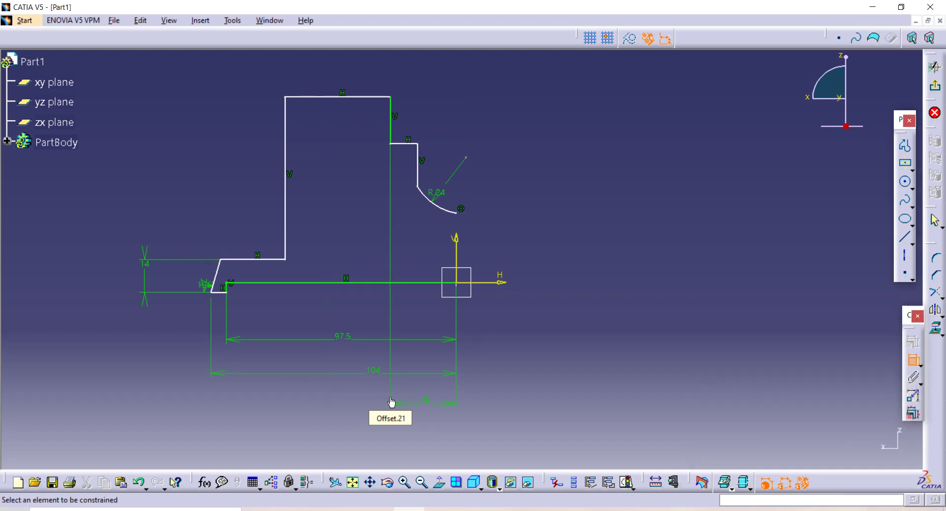
- Dimension the upright's long outer vertical edge to the vertical axis at 54 mm
click(286, 136)
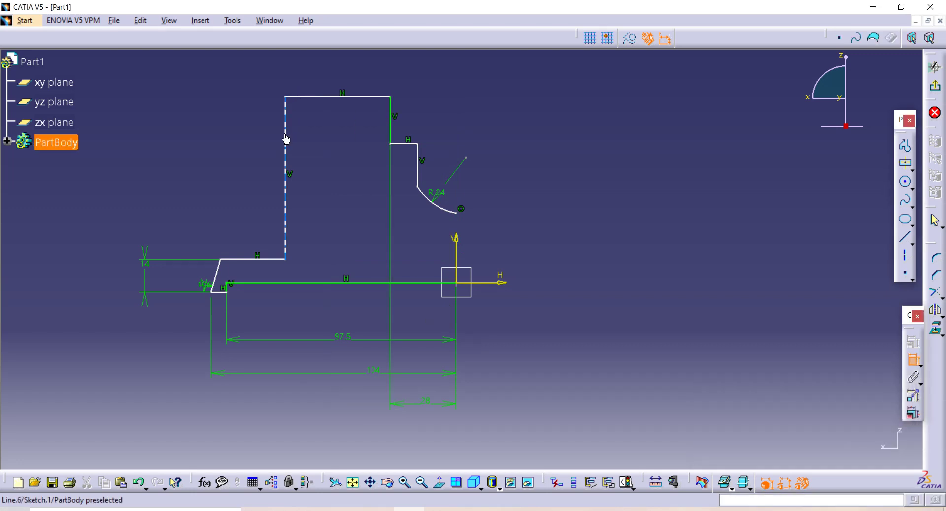
click(456, 250)
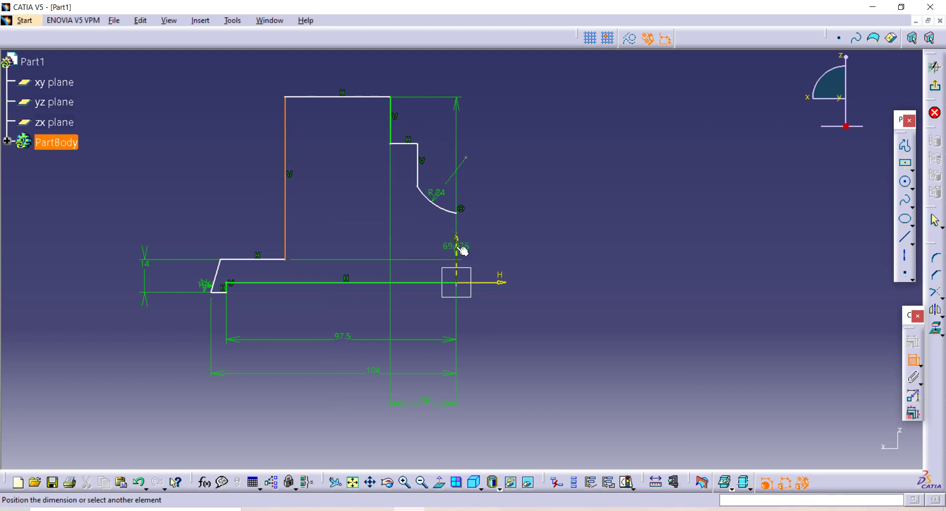
click(391, 431)
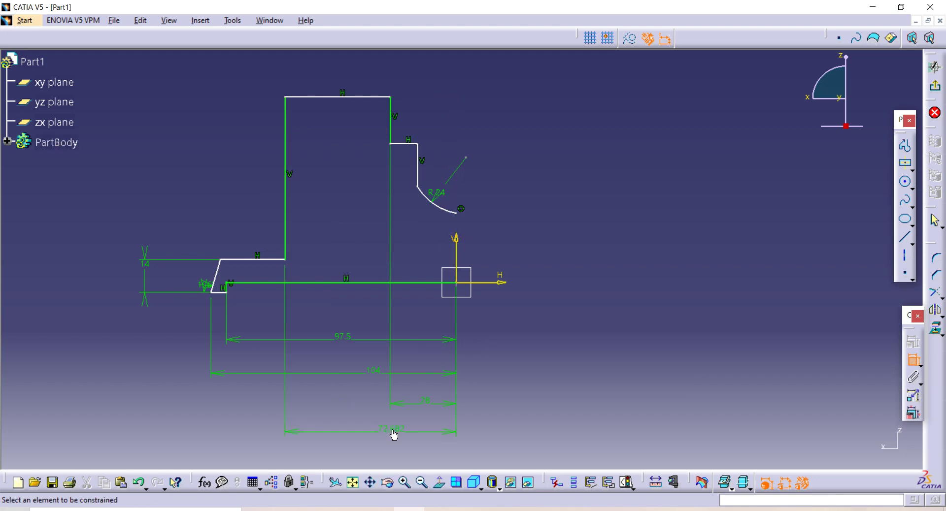
double_click(391, 430)
text(54mm)
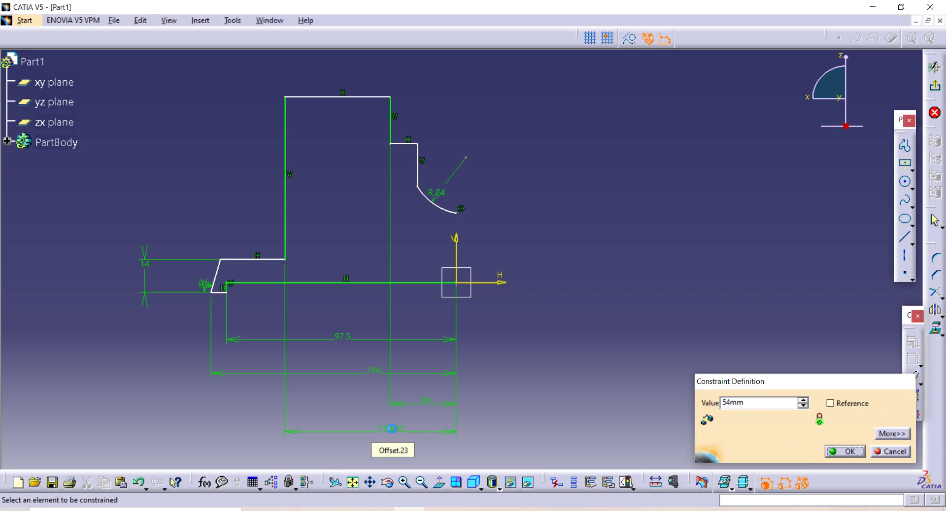
key(Return)
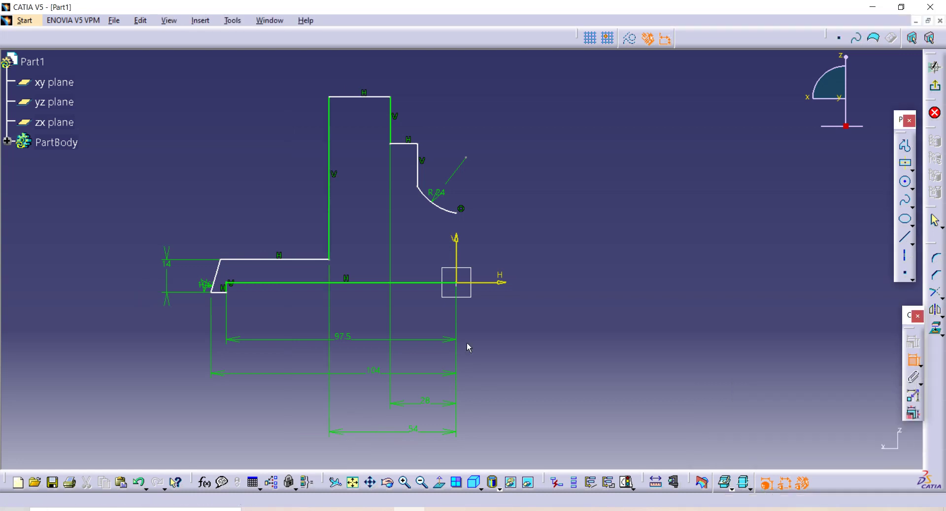
- Dimension the profile's overall height between the upright's top edge and the foot's underside at 68 mm
click(362, 99)
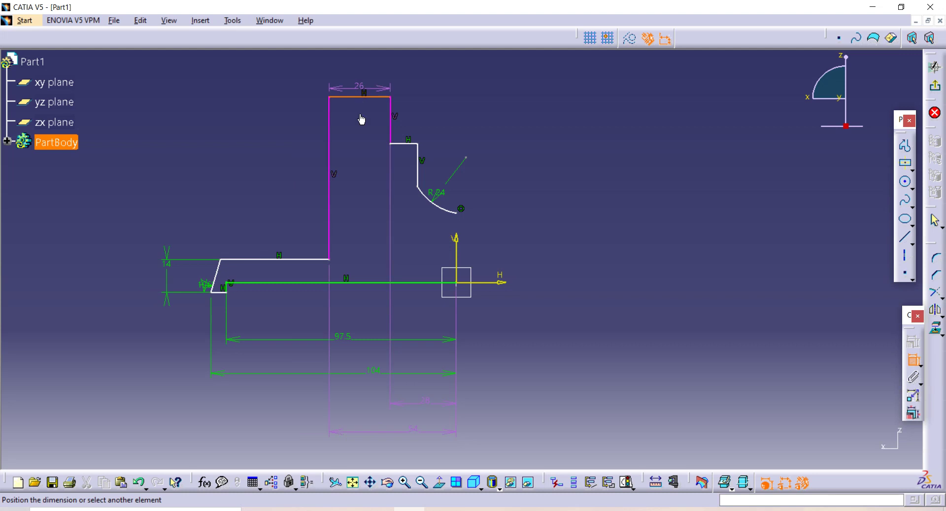
click(223, 294)
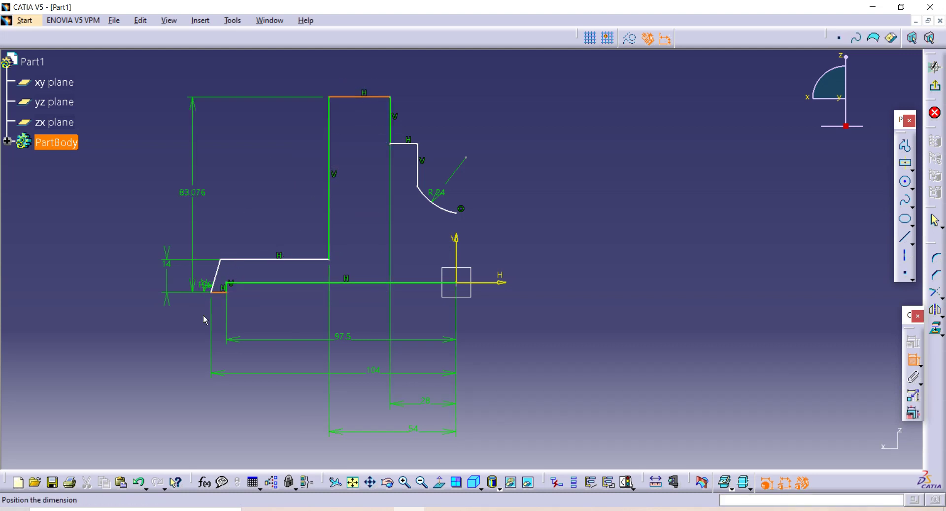
click(85, 331)
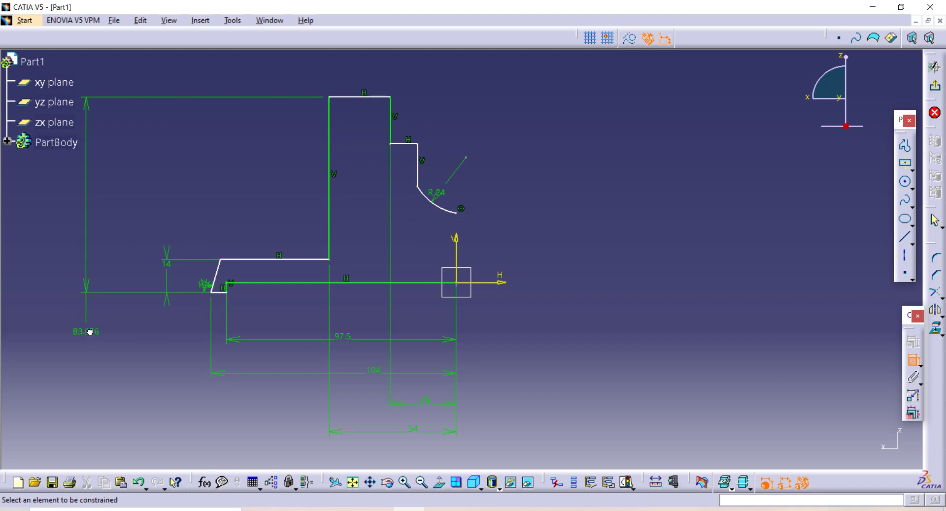
double_click(89, 331)
text(68)
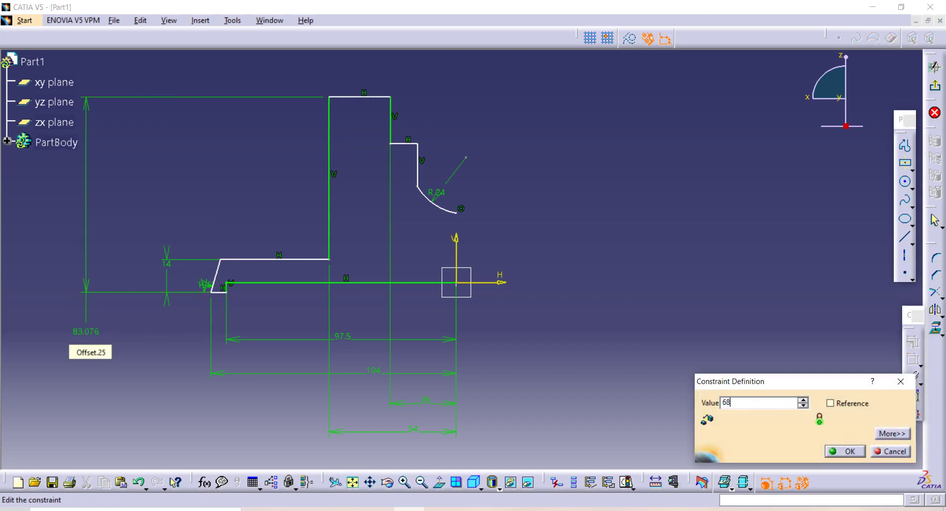
key(Return)
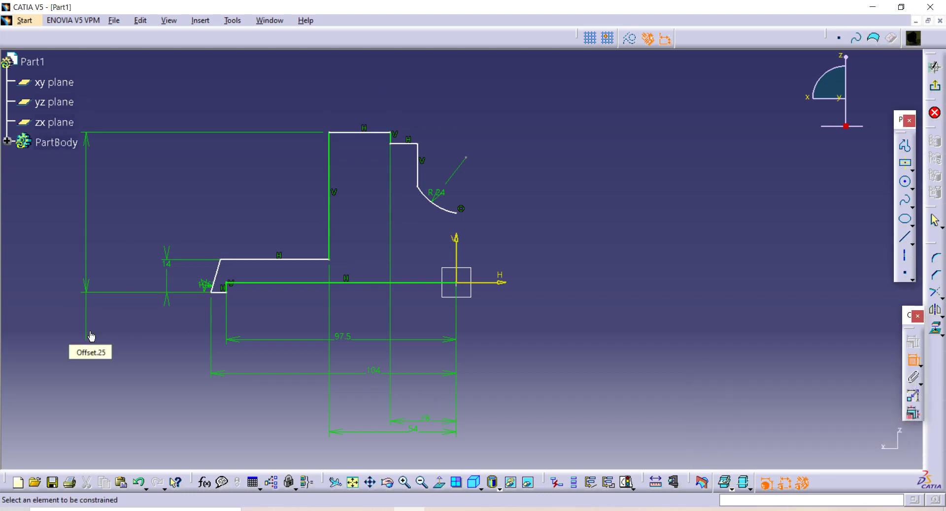
- Dimension the vertical distance between the upright's top edge and the small inner horizontal step at 16 mm
click(381, 133)
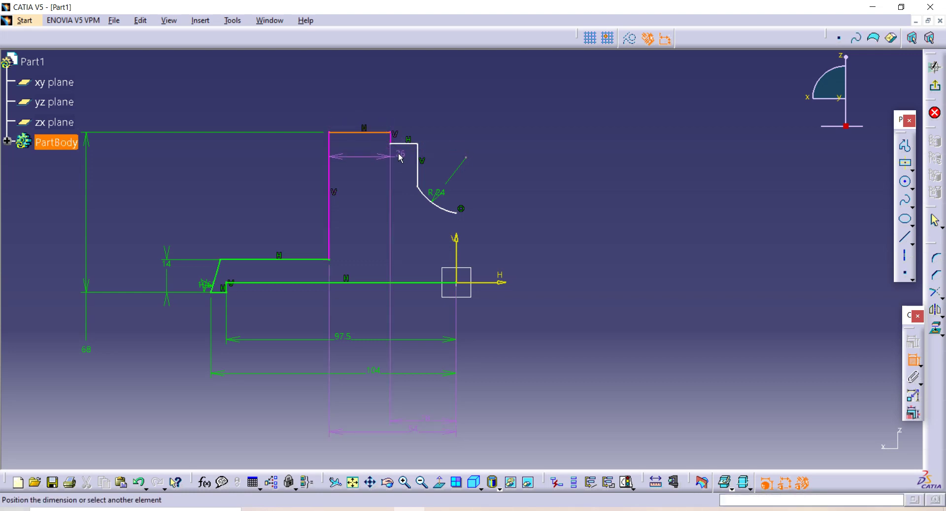
click(411, 144)
click(237, 163)
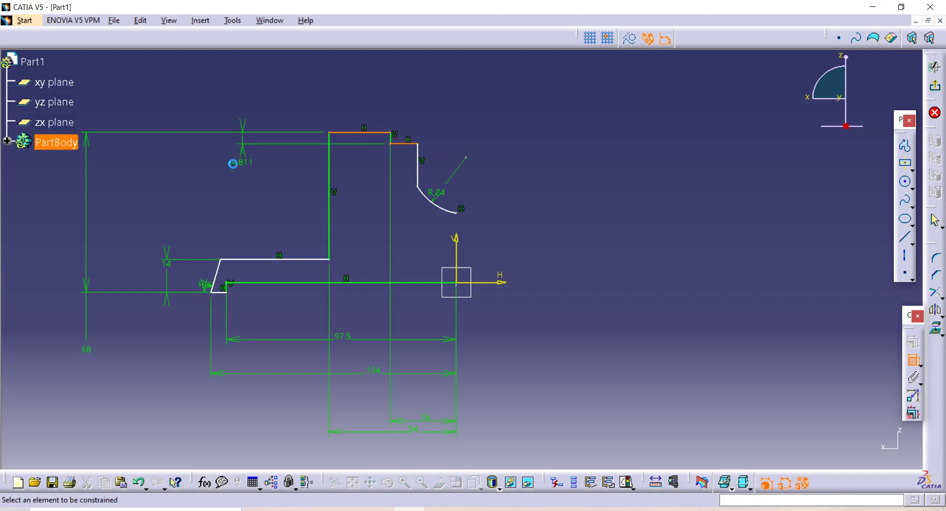
text(16)
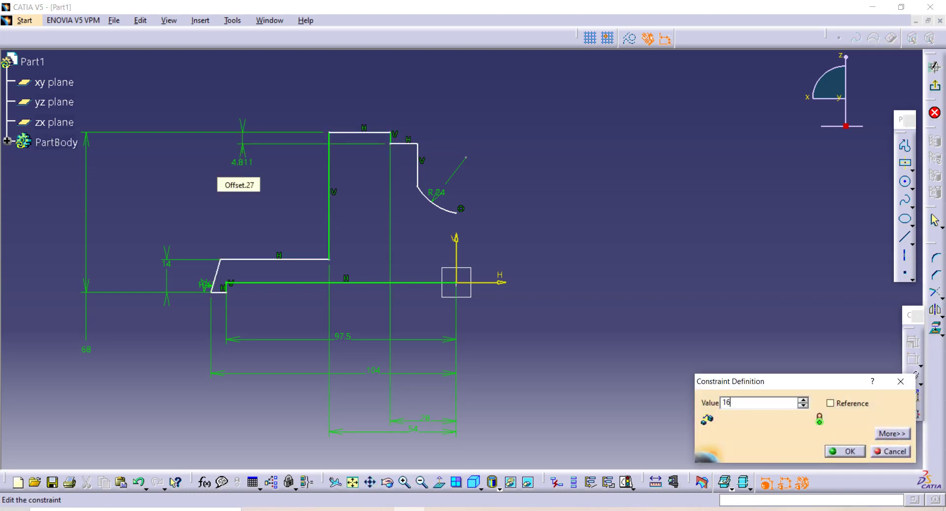
key(Return)
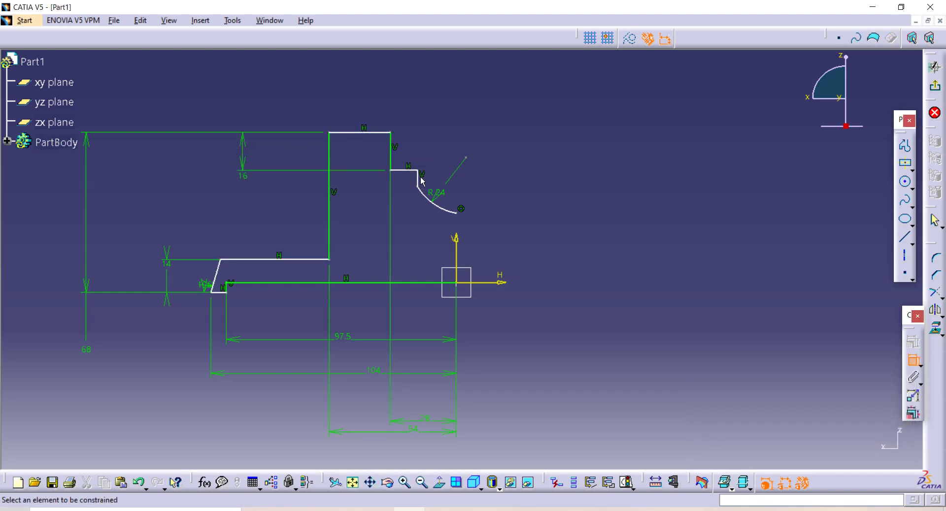
- Dimension the short vertical edge above the arc with a length of 4 mm
click(418, 182)
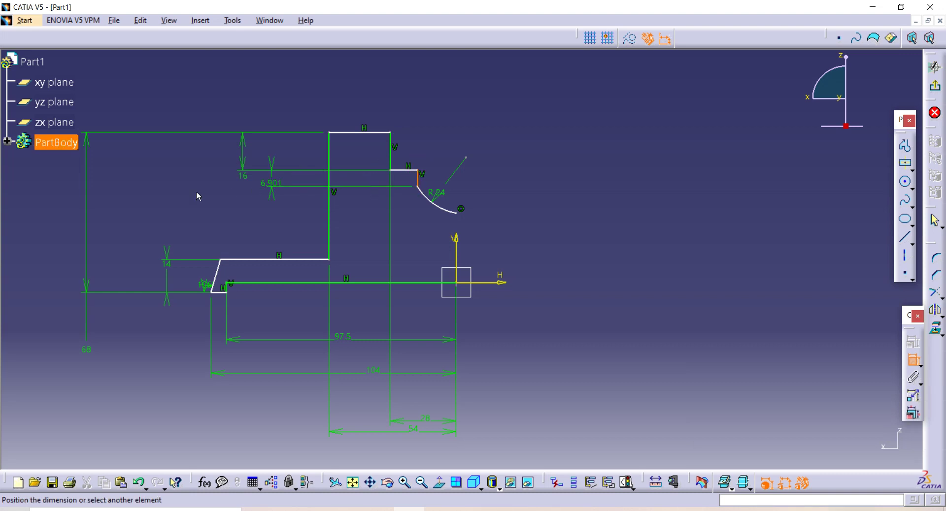
click(154, 212)
double_click(151, 205)
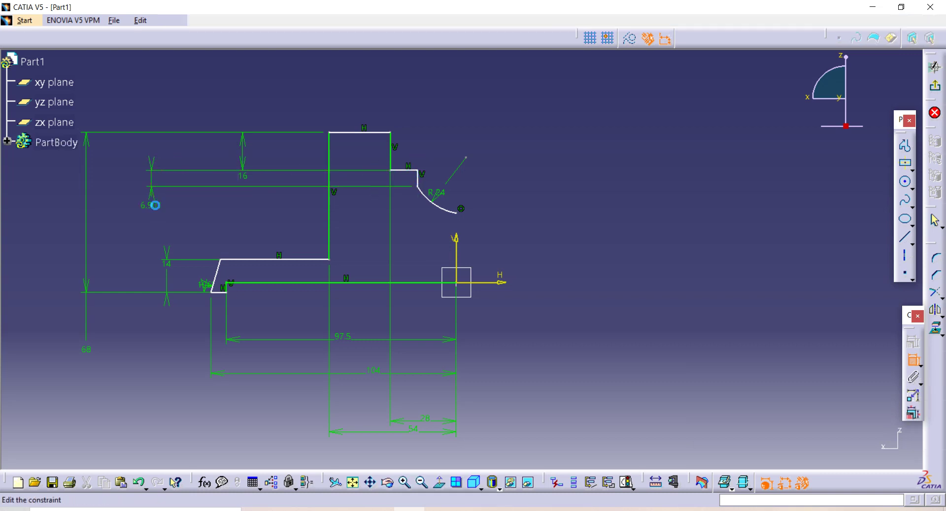
text(4)
key(Return)
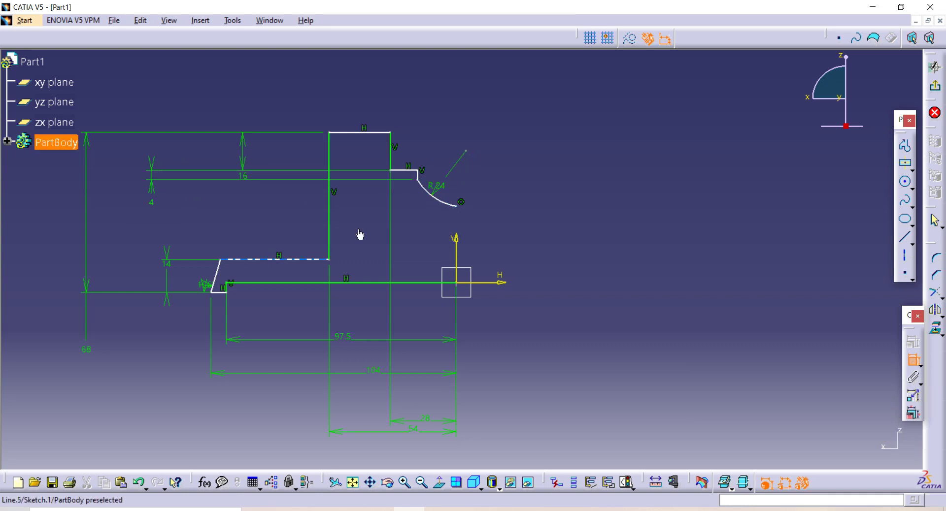
key(Escape)
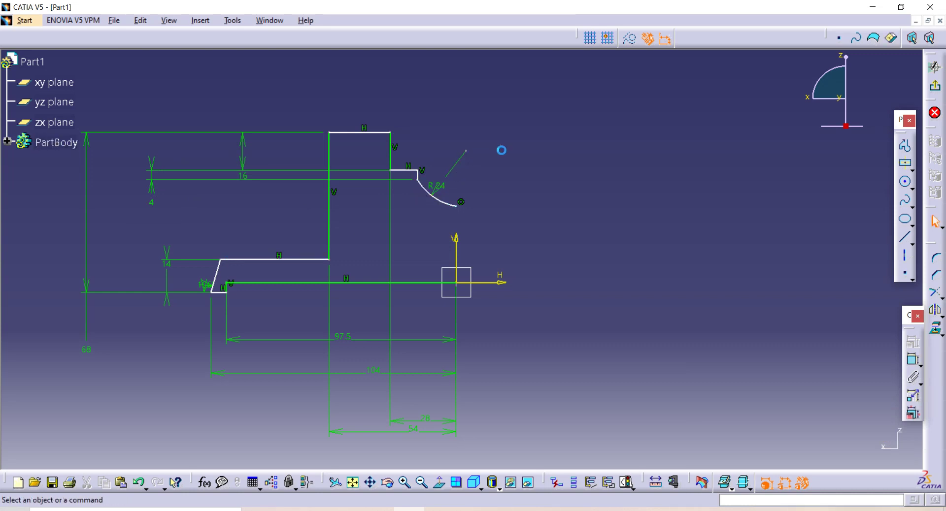
- Apply a tangency constraint between the short vertical edge and the R24 arc
mouse_move(423, 182)
ctrl+middle_down()
mouse_move(446, 141)
mouse_move(456, 192)
ctrl+middle_up()
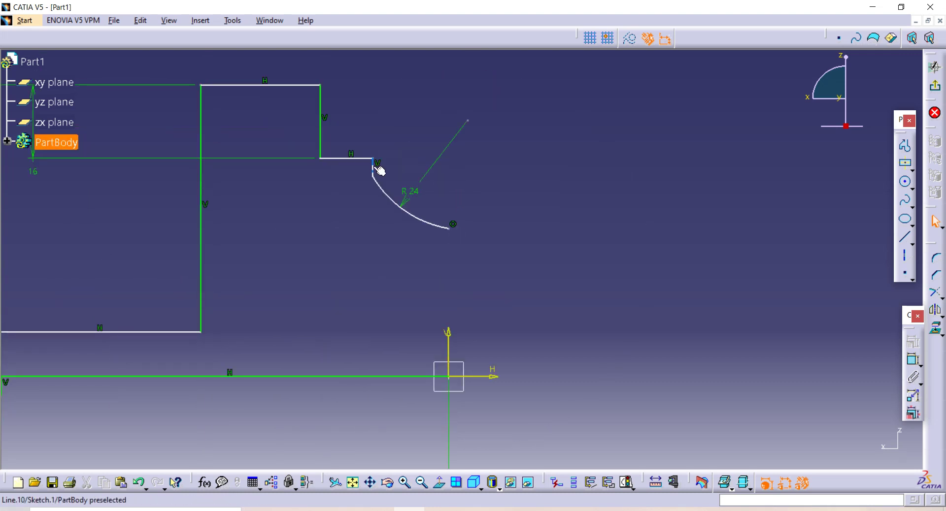
click(377, 169)
ctrl+click(394, 201)
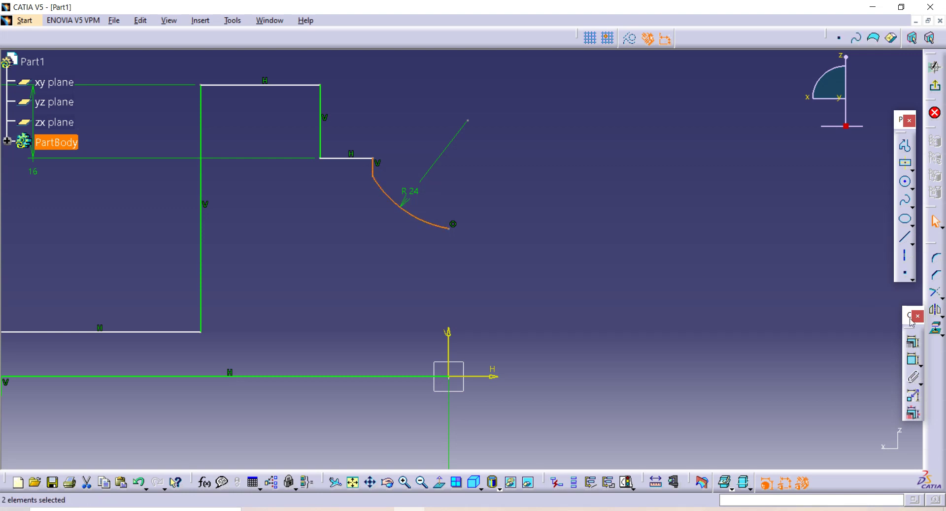
click(913, 345)
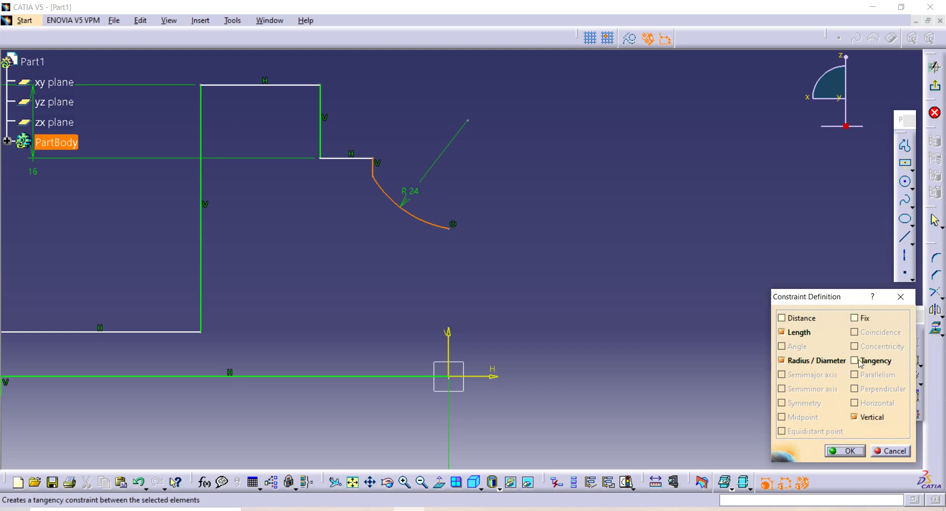
click(854, 361)
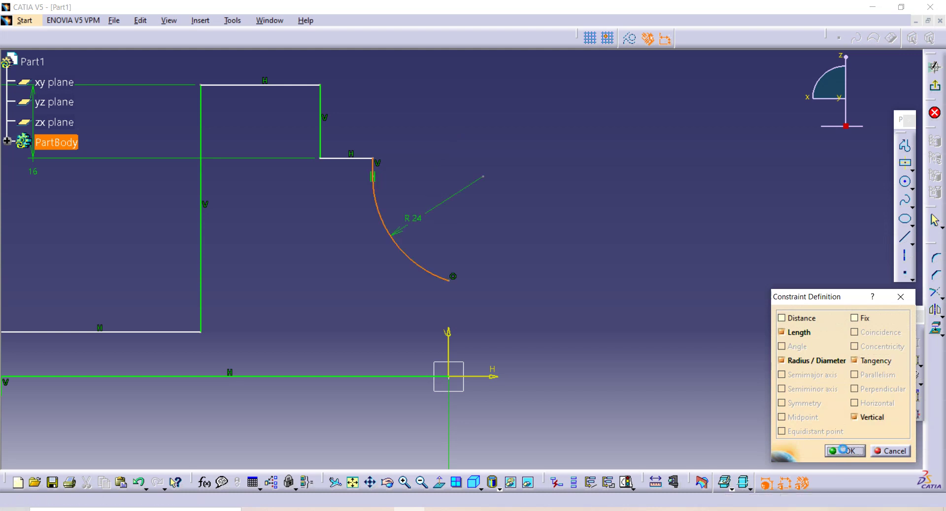
click(844, 451)
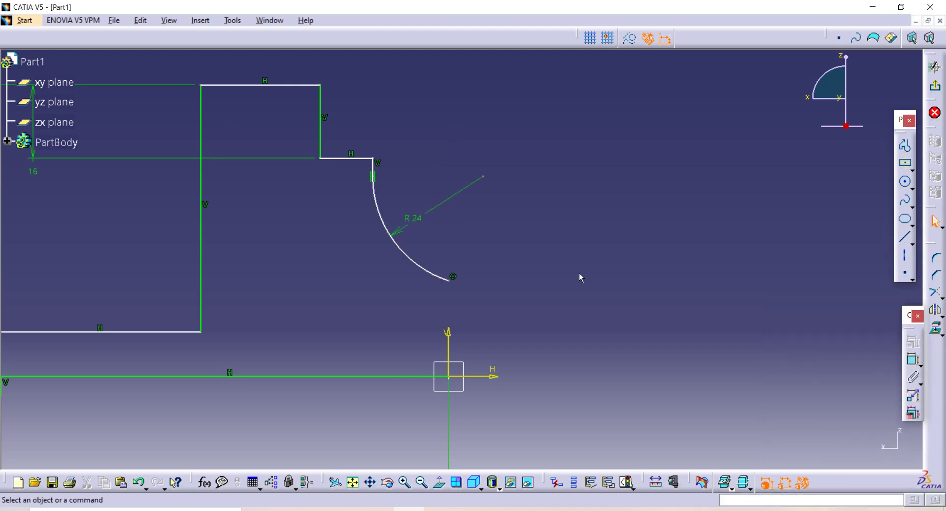
- Make the arc's centre point coincident with the sketch's vertical axis
click(485, 177)
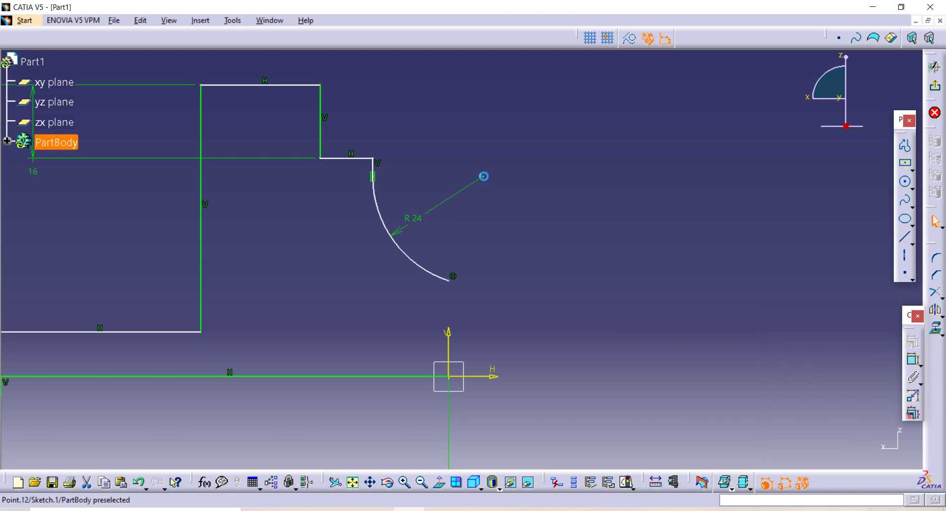
ctrl+click(448, 339)
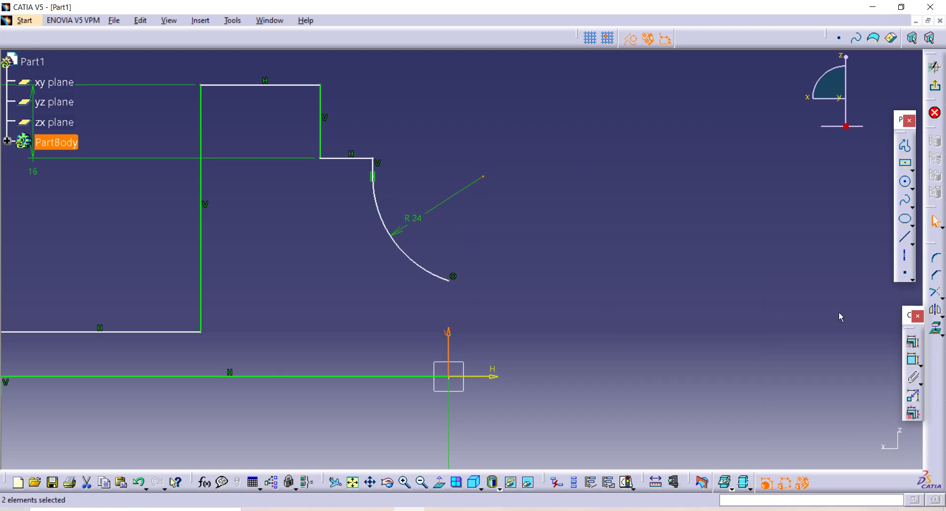
click(915, 344)
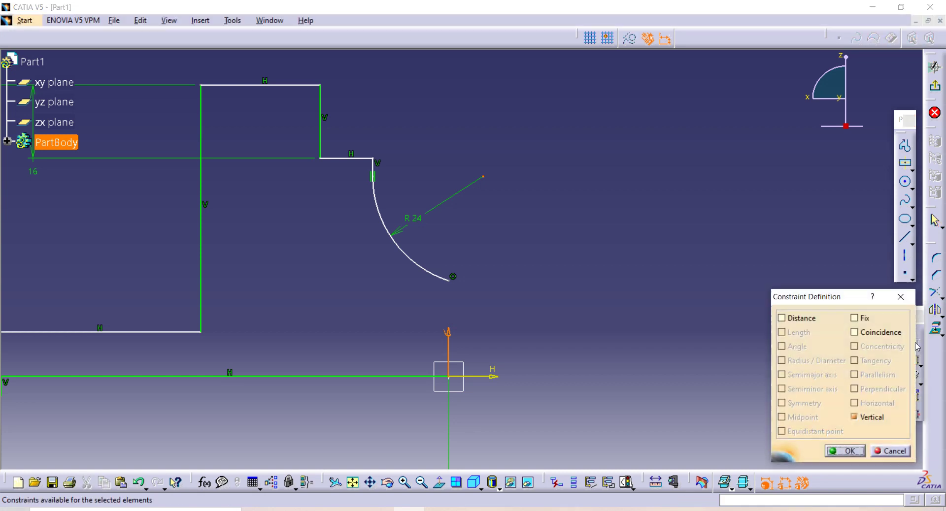
click(854, 332)
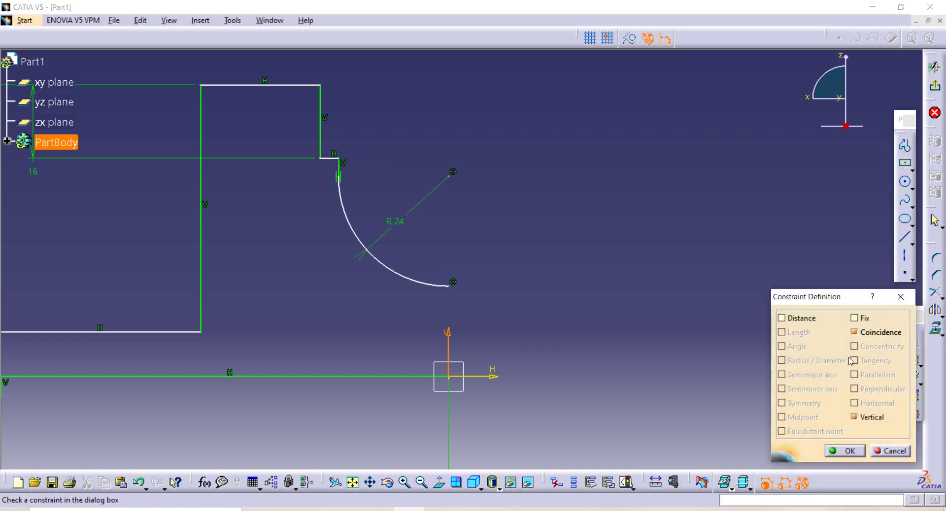
click(845, 451)
- Dimension the recess depth between the foot's underside and the long horizontal base line at 2 mm
mouse_move(448, 79)
middle_down()
mouse_move(453, 107)
mouse_move(296, 276)
middle_up()
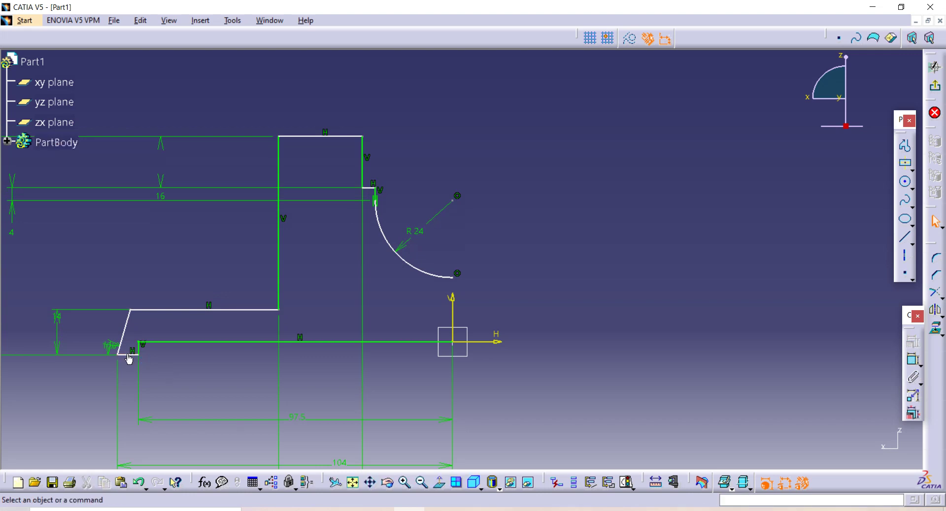
click(909, 362)
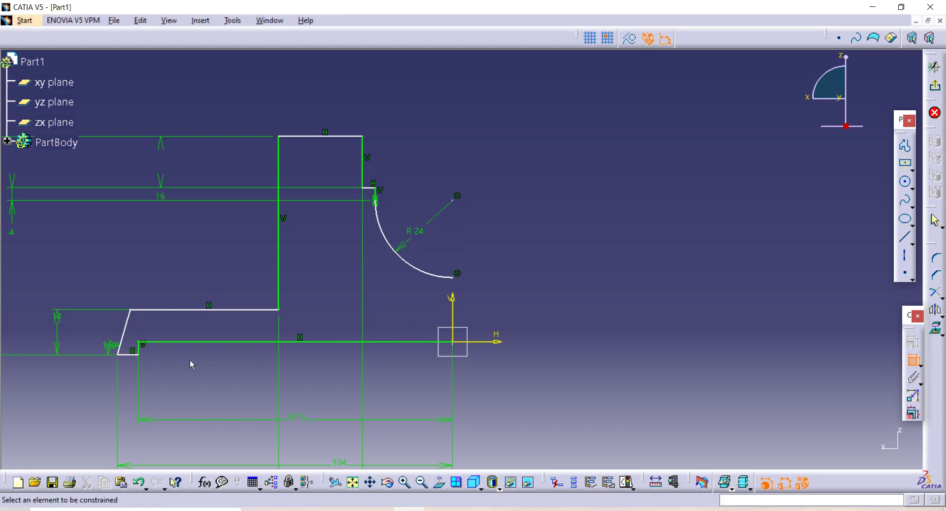
click(132, 356)
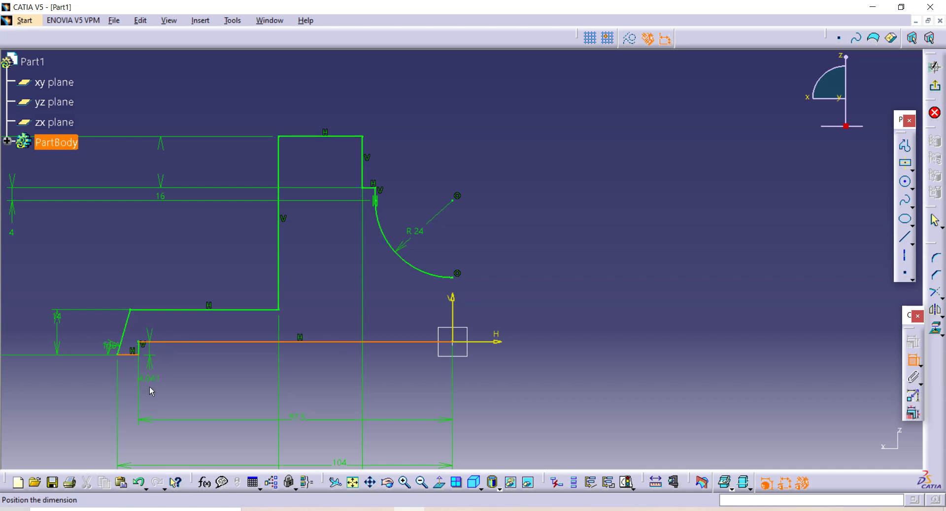
click(149, 386)
double_click(154, 385)
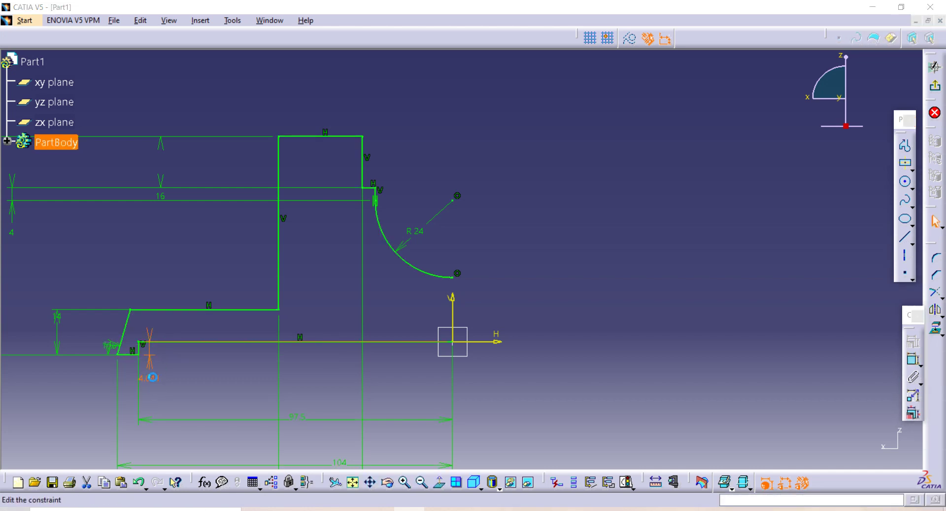
key(Return)
click(578, 254)
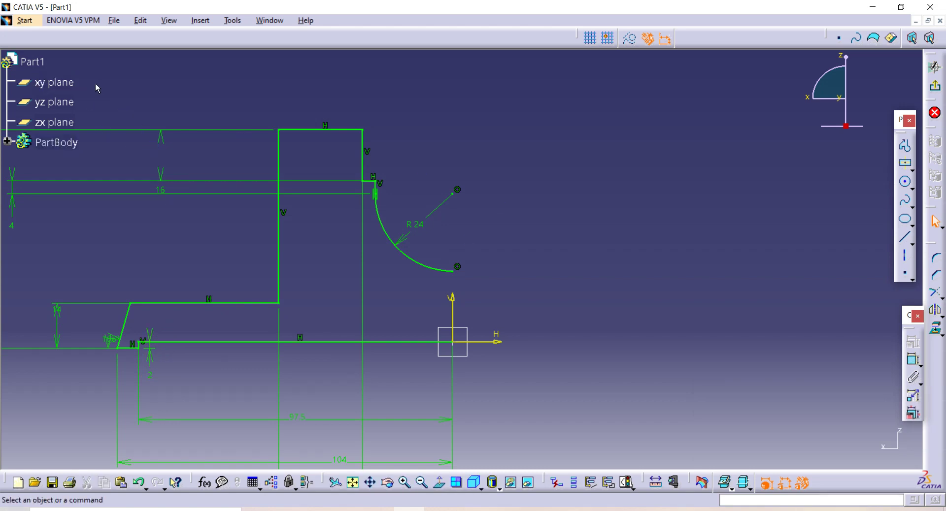
- Mirror the complete half-profile, including the base line and the arc, about the sketch's vertical axis
drag(96, 82, 241, 204)
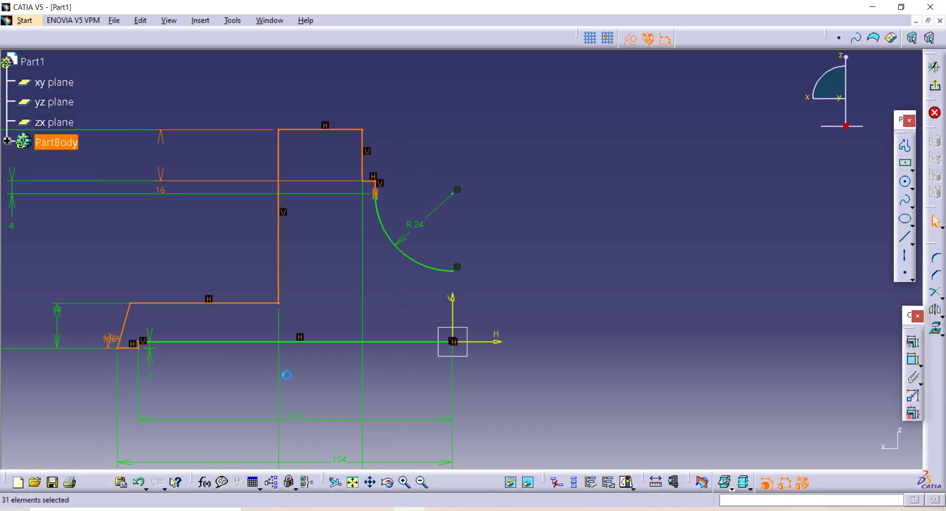
ctrl+click(217, 343)
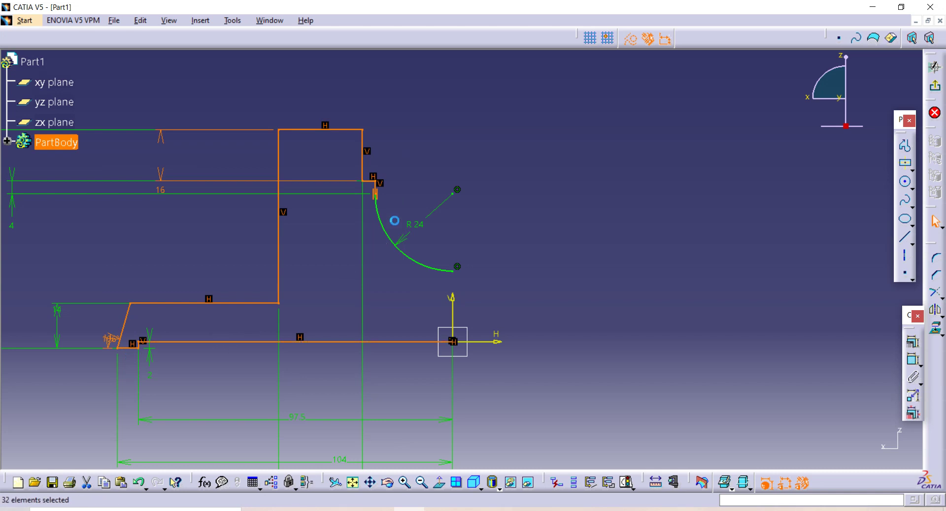
ctrl+click(391, 241)
click(934, 311)
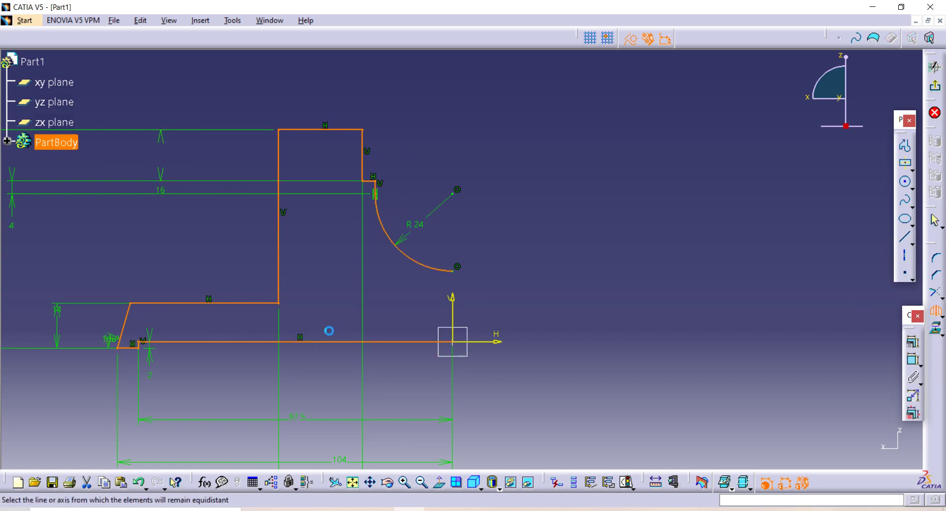
click(455, 315)
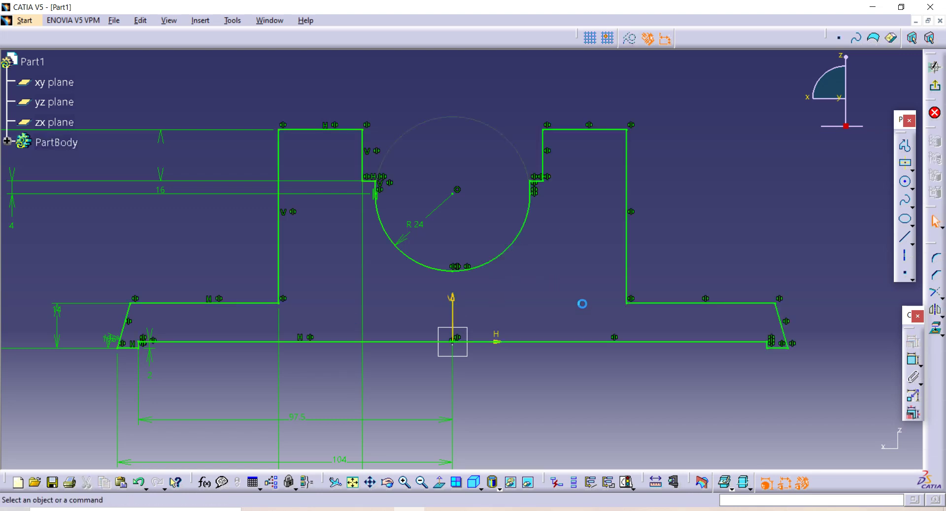
- Leave the sketch and extrude the mirrored profile as a pad with a 23 mm first limit and mirrored extent
mouse_move(493, 285)
middle_down()
mouse_move(493, 258)
mouse_move(420, 397)
middle_up()
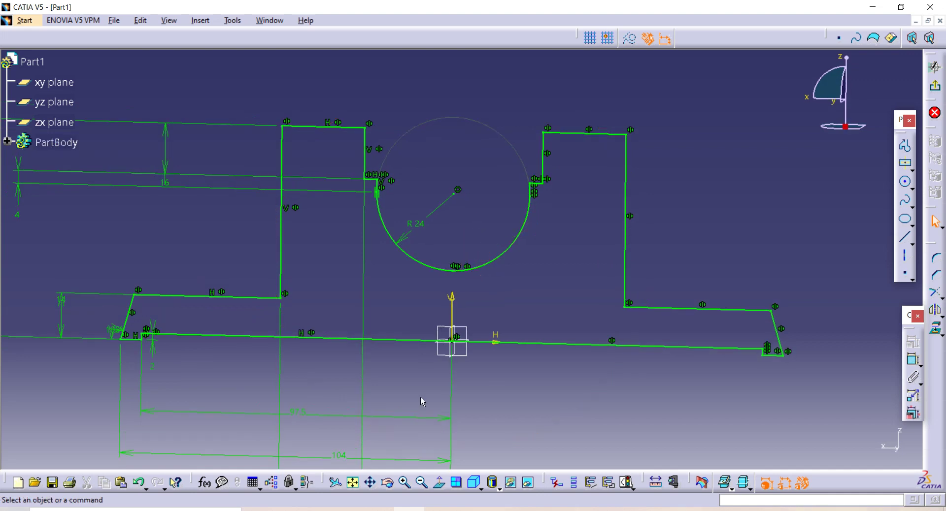
click(934, 67)
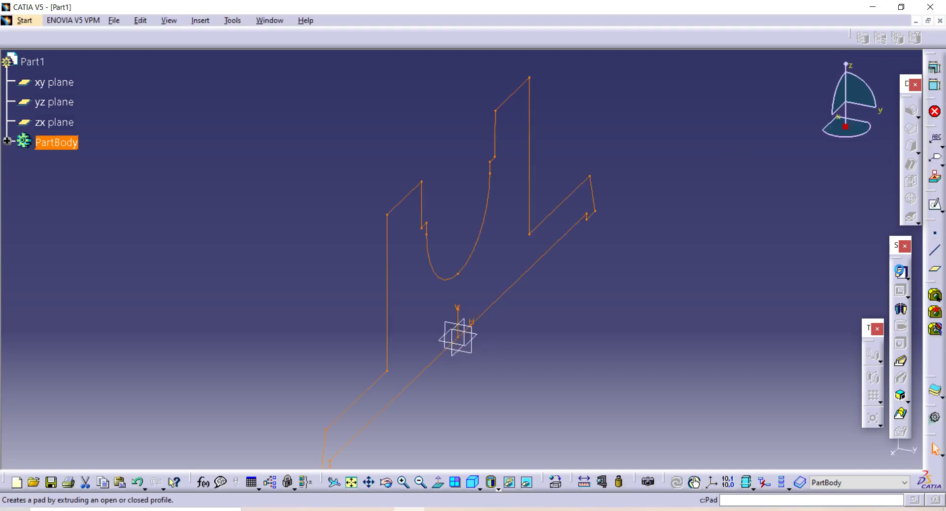
click(899, 270)
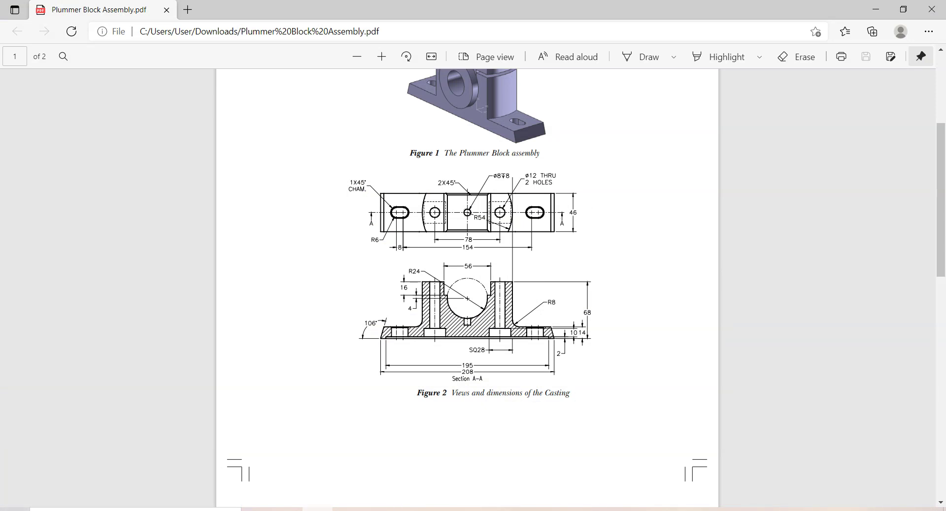
key(alt+Tab)
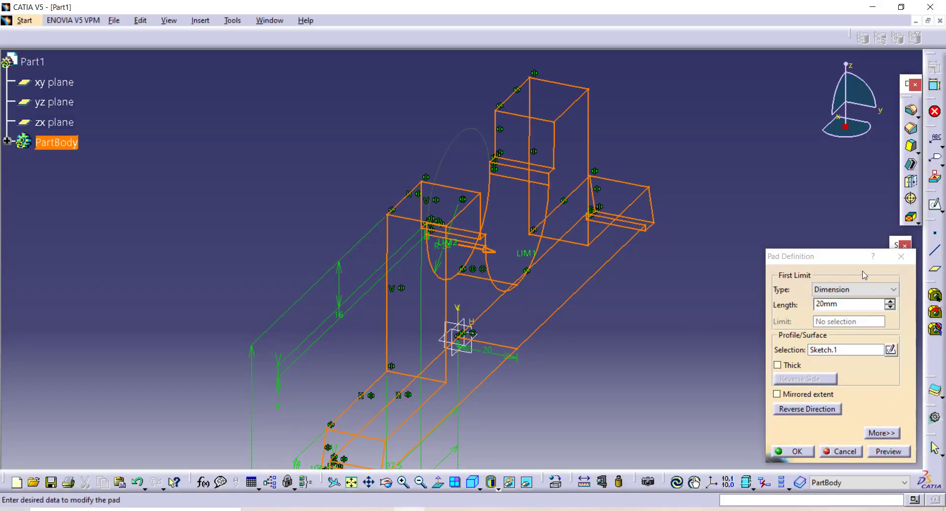
key(BackSpace)
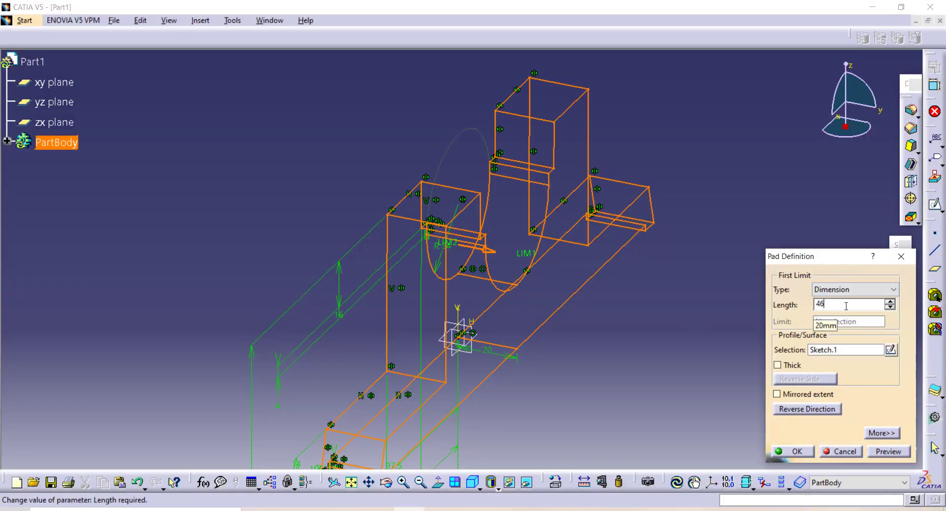
click(776, 394)
middle_drag(539, 398, 598, 305)
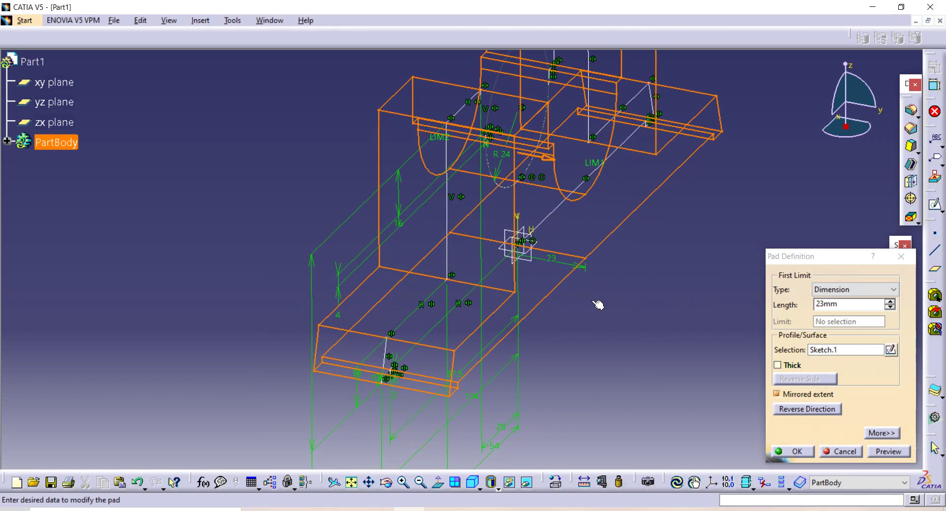
middle_drag(403, 204, 495, 231)
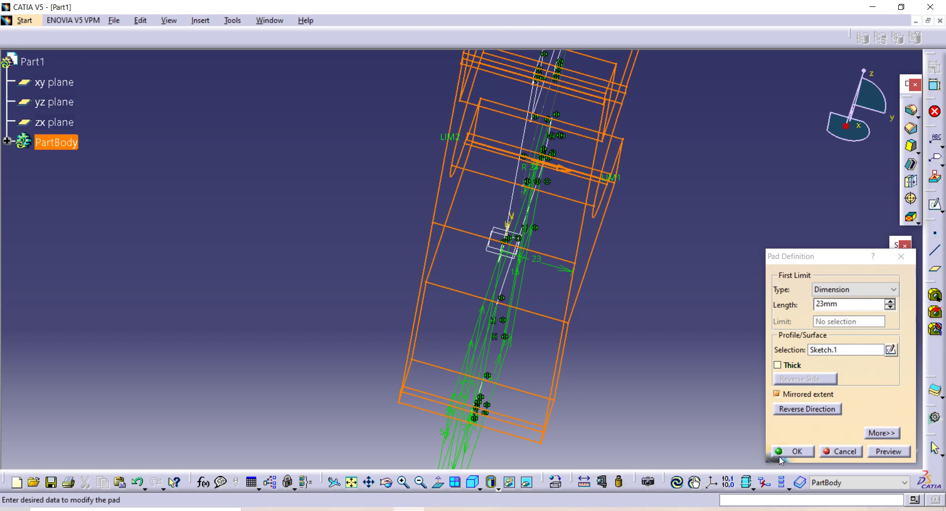
click(790, 451)
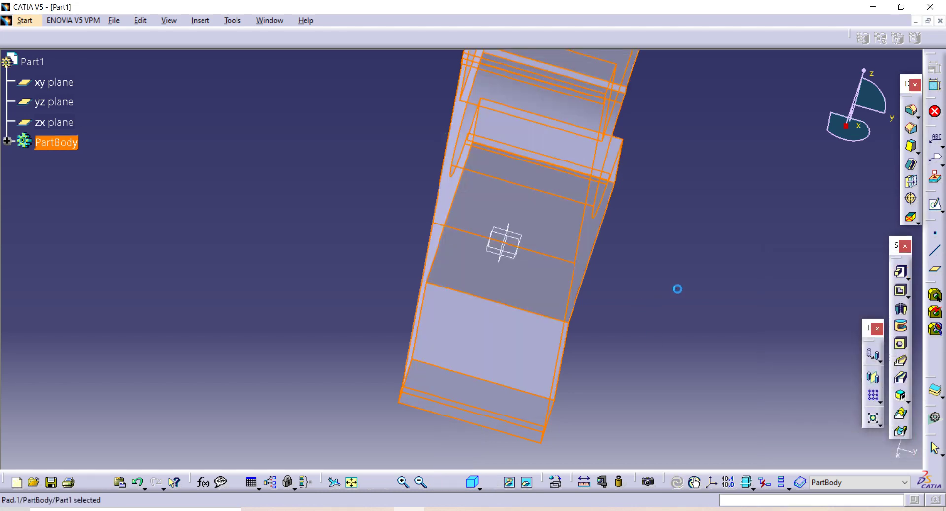
- Check the casting drawing in the PDF, and open a new sketch on the flat top face of the base foot
middle_drag(309, 219, 417, 306)
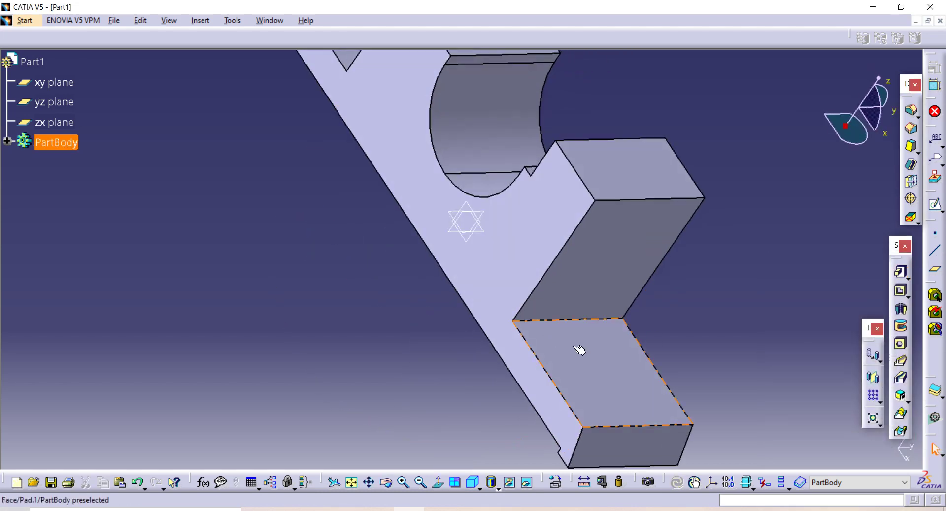
key(alt+Tab)
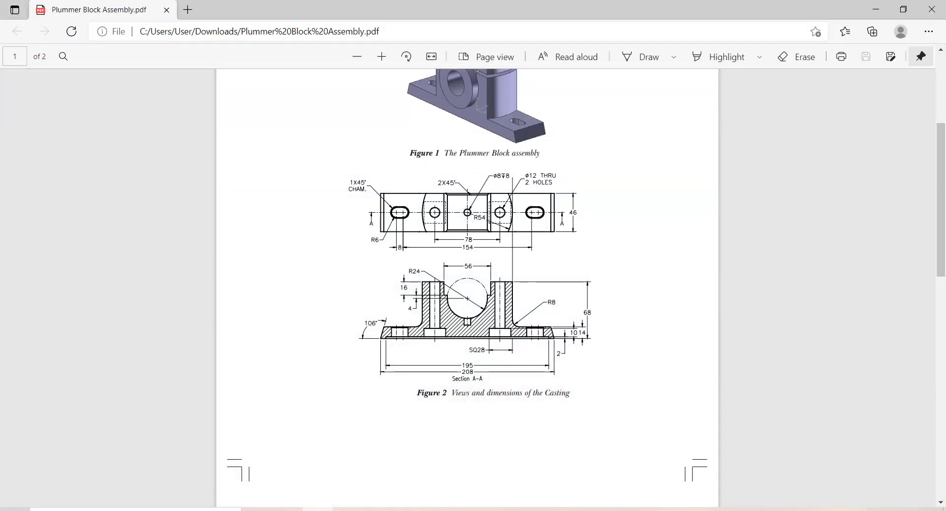
key(alt+Tab)
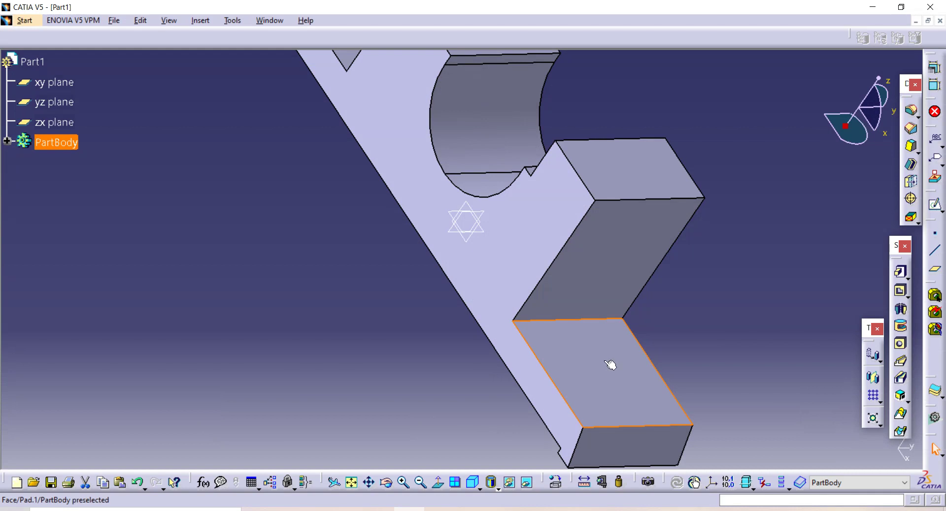
click(610, 364)
click(936, 207)
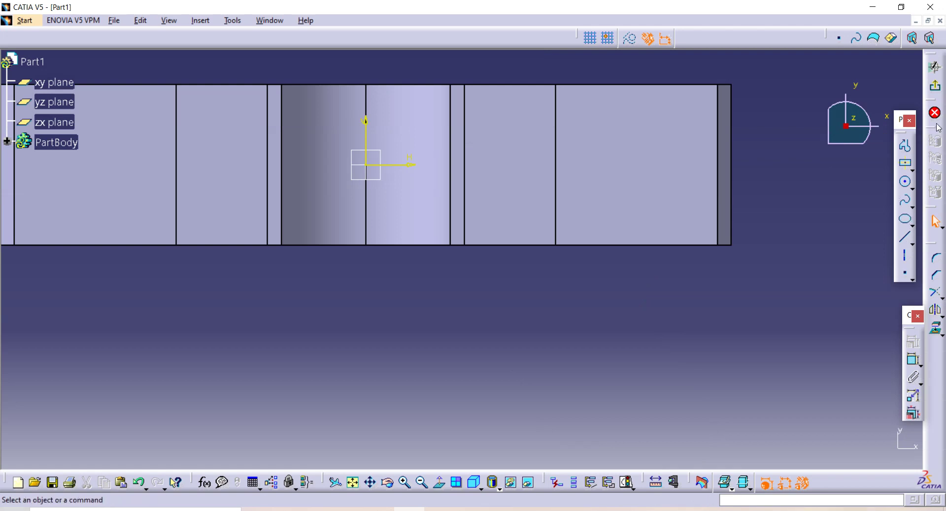
- Sketch a horizontal elongated hole on the horizontal axis, centres about 16 mm apart, radius about 4.7 mm, first centre about 71 mm from the origin
click(912, 168)
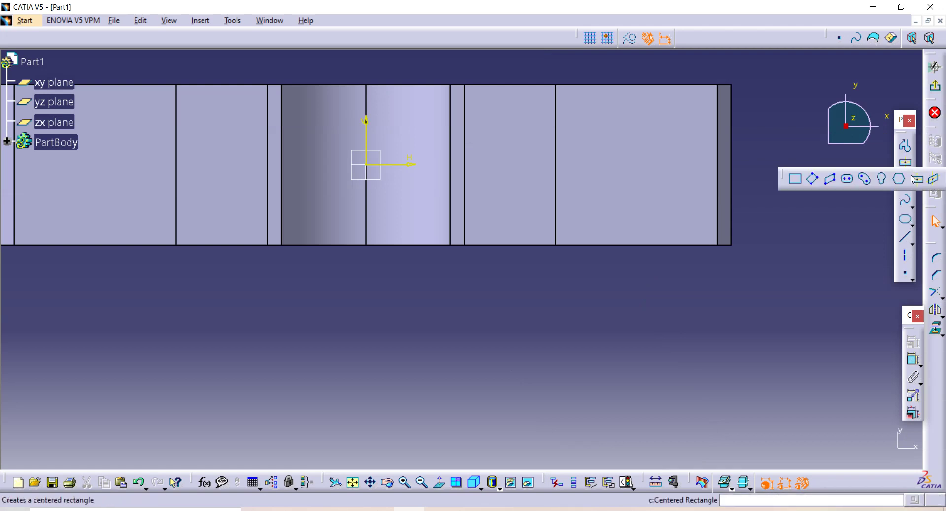
click(848, 181)
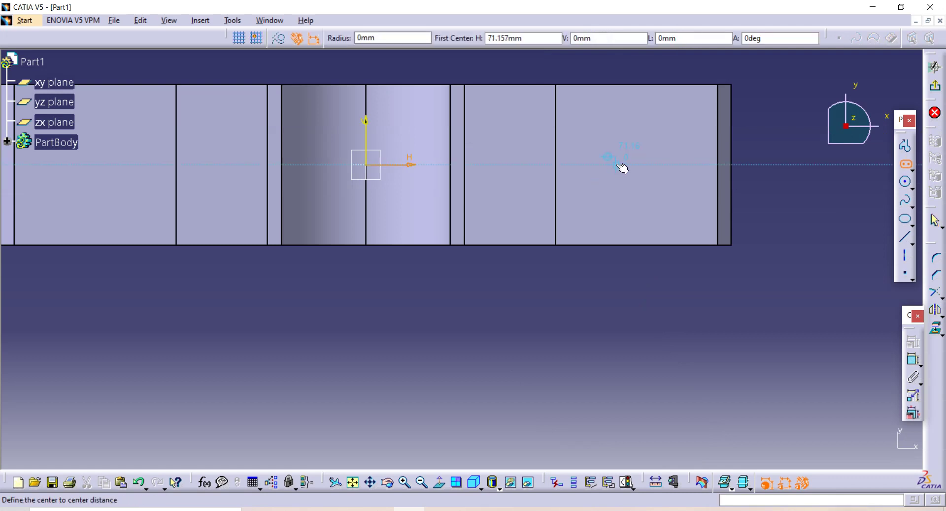
click(618, 165)
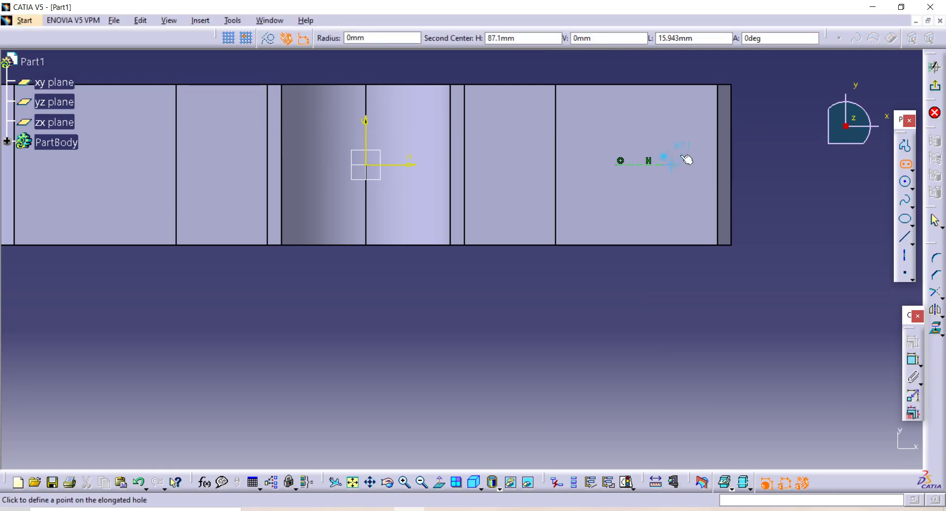
click(673, 164)
click(687, 148)
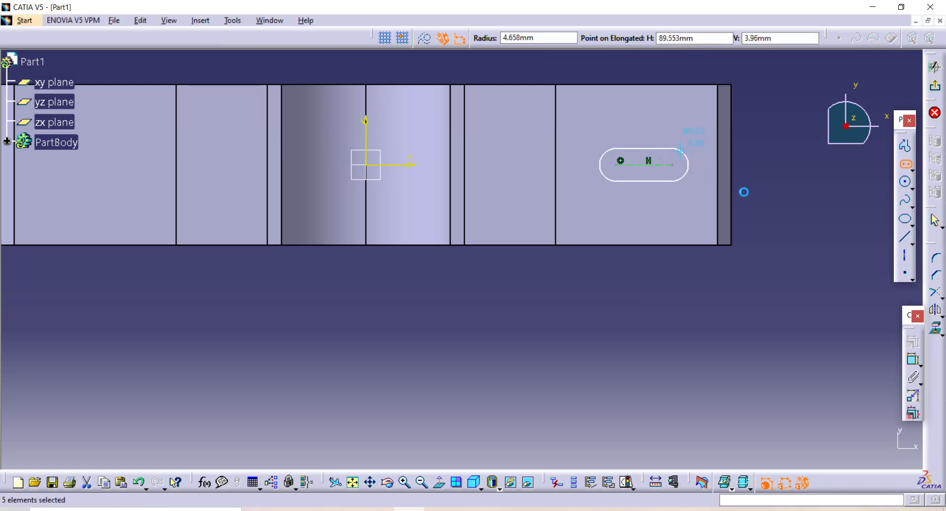
- Set the elongated hole's radius to 6 mm
click(858, 240)
mouse_move(652, 266)
middle_down()
mouse_move(719, 115)
mouse_move(581, 177)
mouse_move(581, 193)
middle_up()
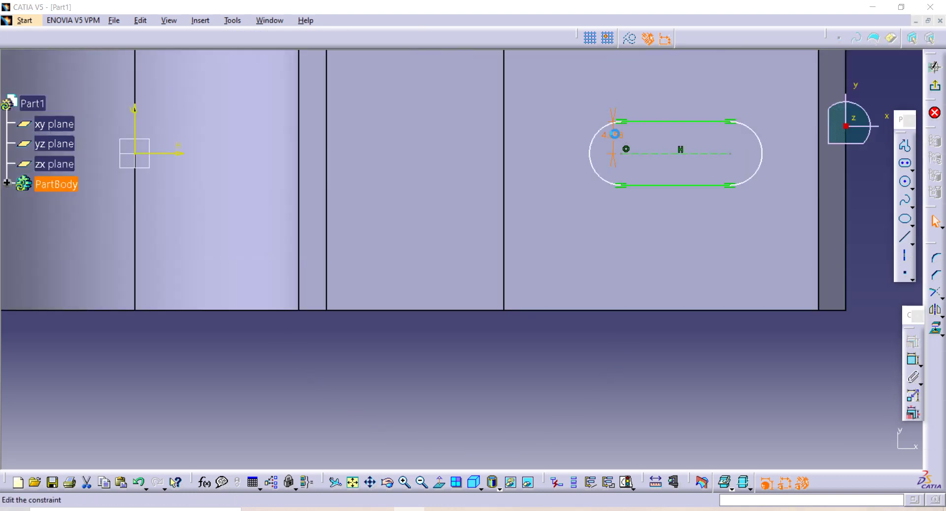
double_click(614, 135)
key(Return)
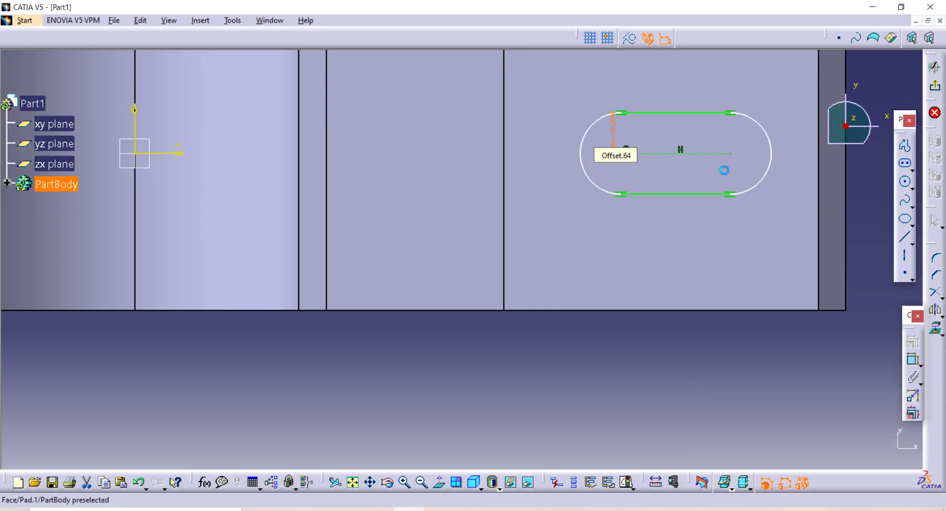
- Dimension the distance from the sketch's vertical axis to the slot's inner arc centre at 154/2 mm
middle_drag(638, 249, 638, 295)
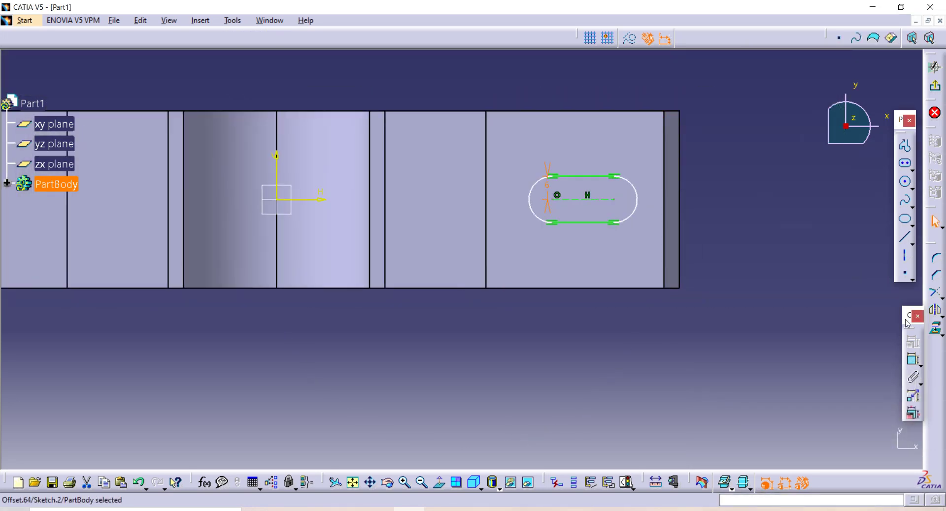
click(913, 364)
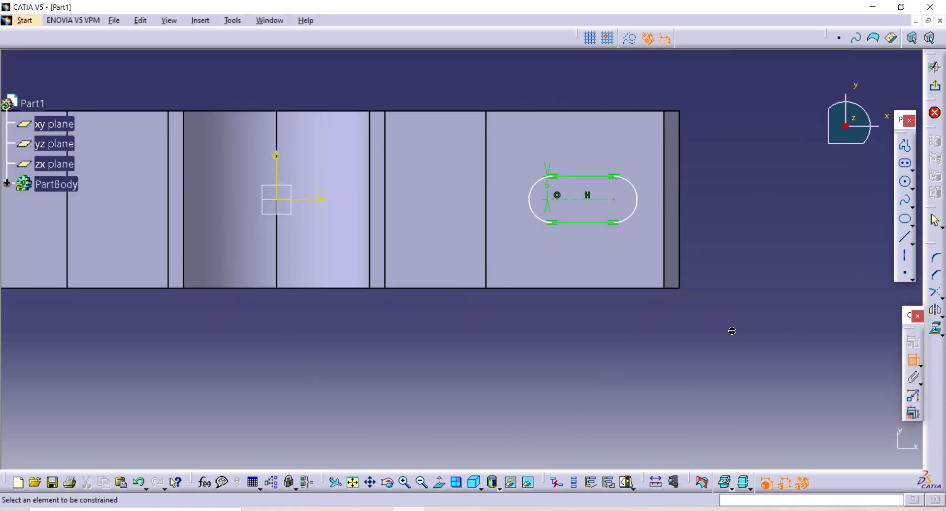
click(281, 175)
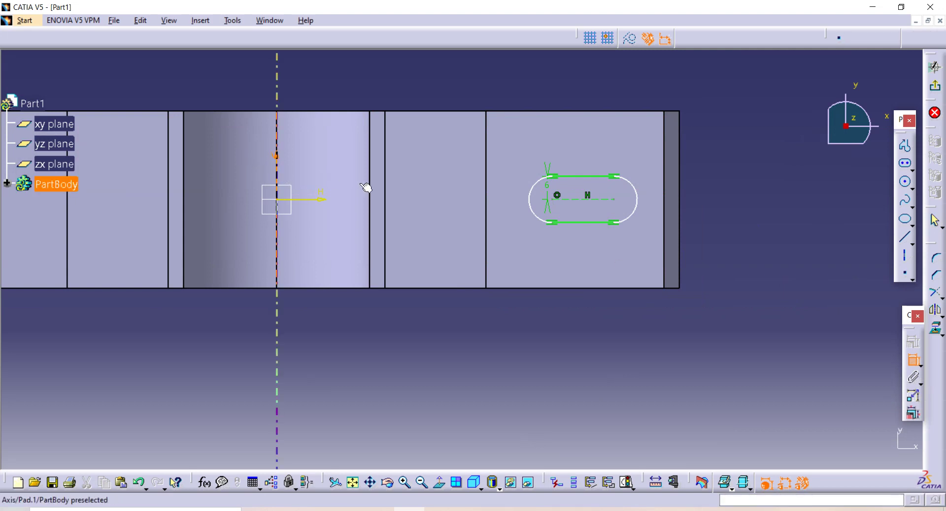
click(556, 201)
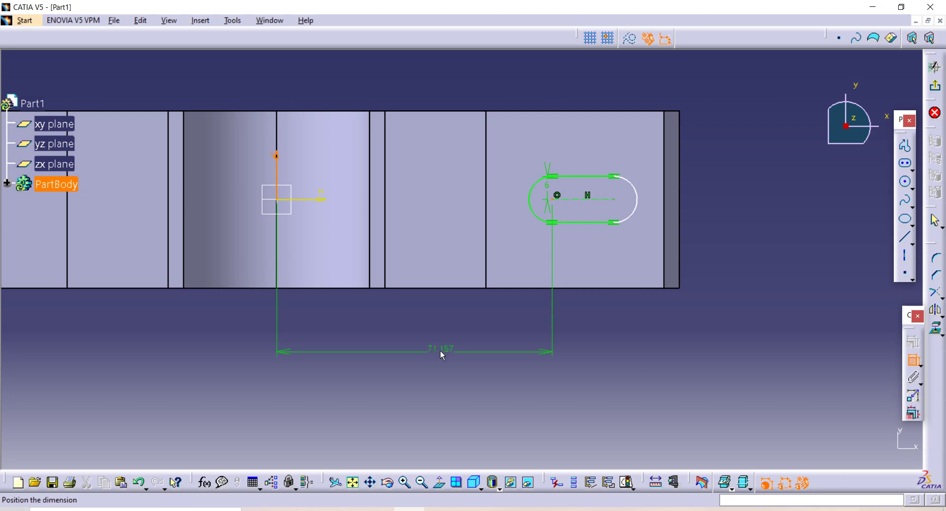
click(443, 350)
double_click(444, 349)
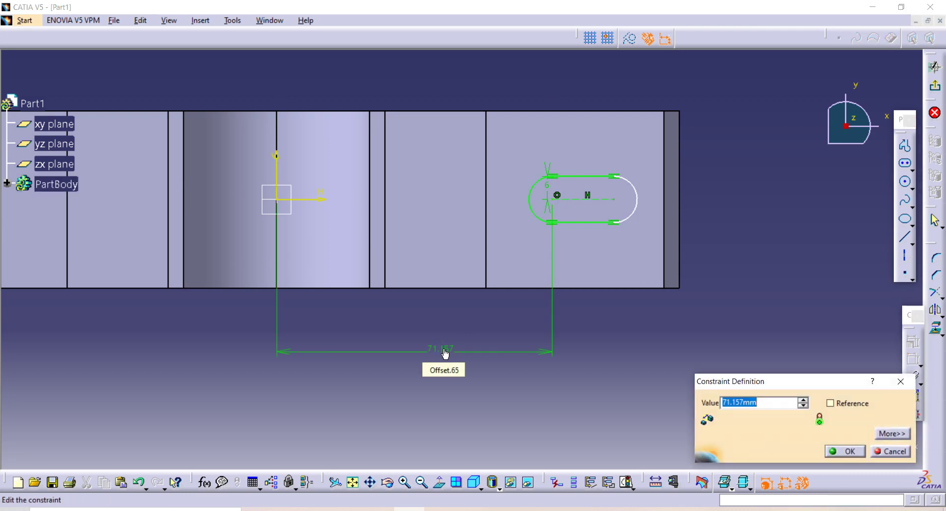
text(154/)
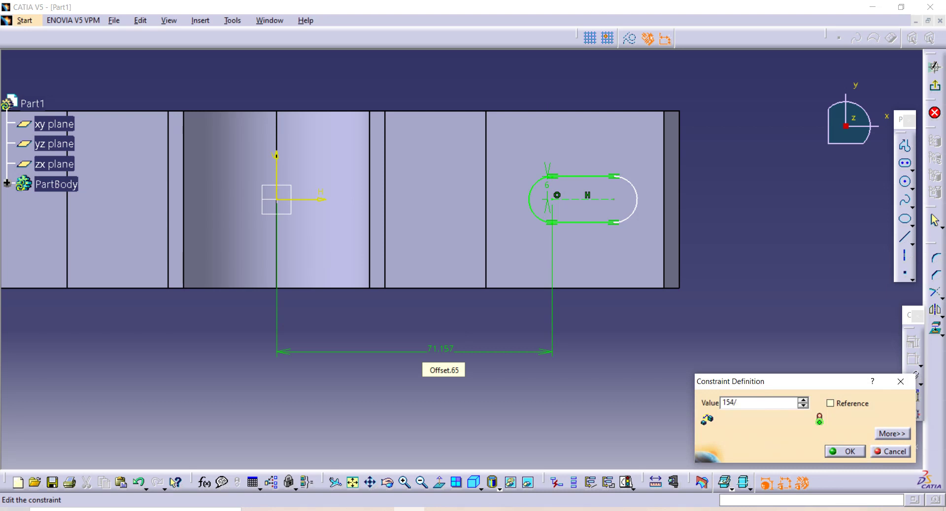
text(2)
key(Return)
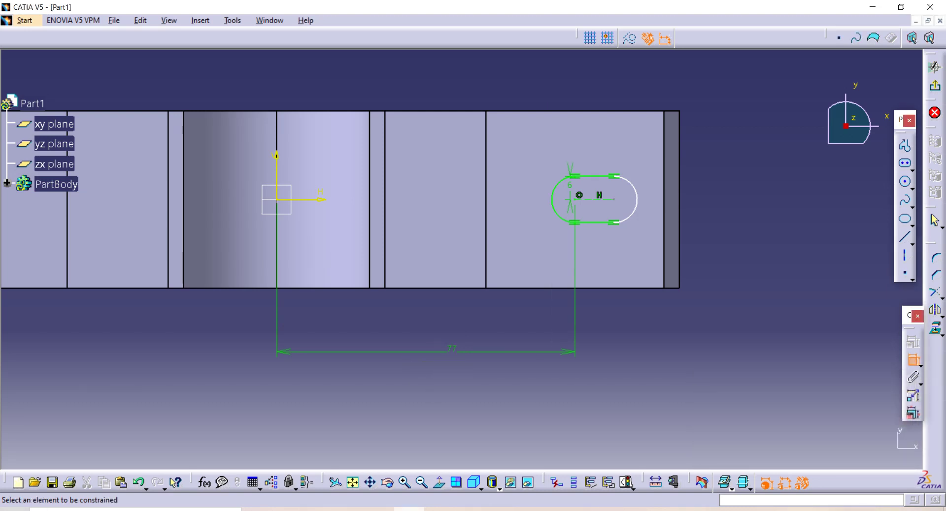
- Check the slot size in the PDF drawing, and dimension the distance between its two arc centres at 8 mm
key(alt+Tab)
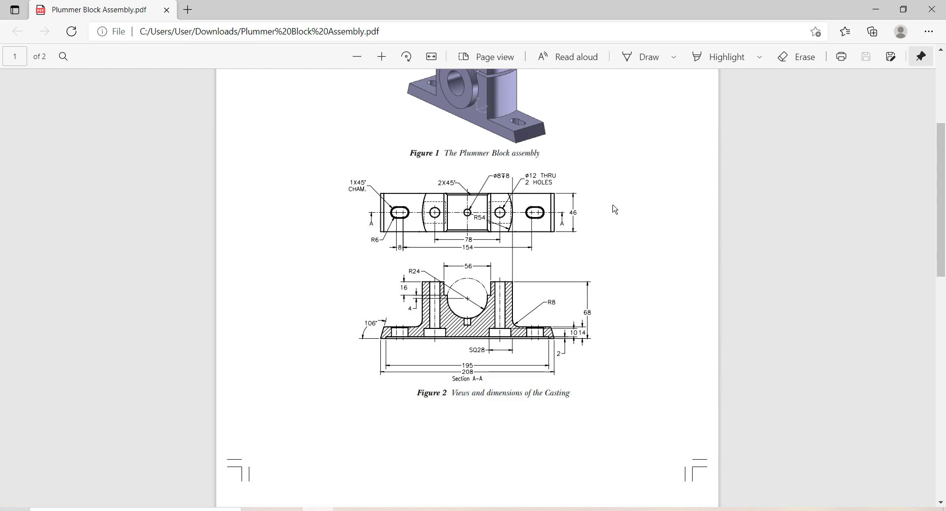
key(alt+Tab)
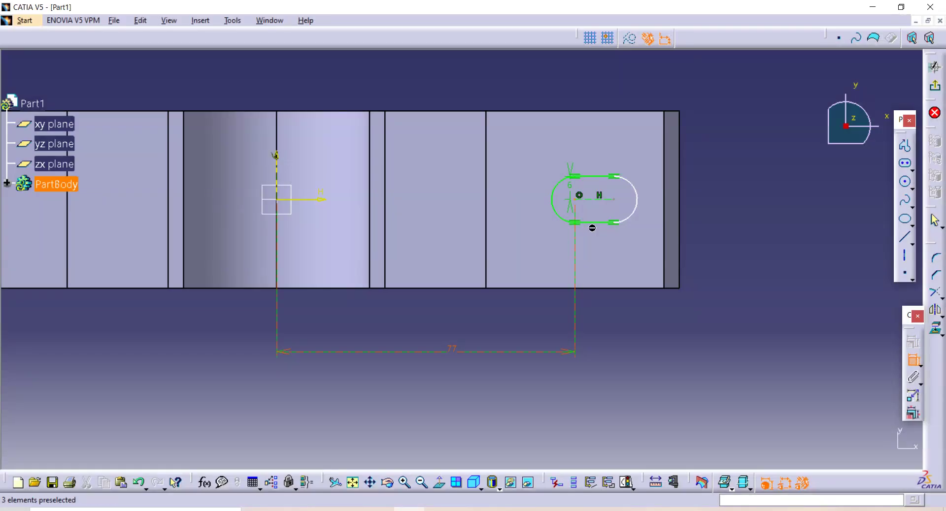
click(579, 195)
click(614, 199)
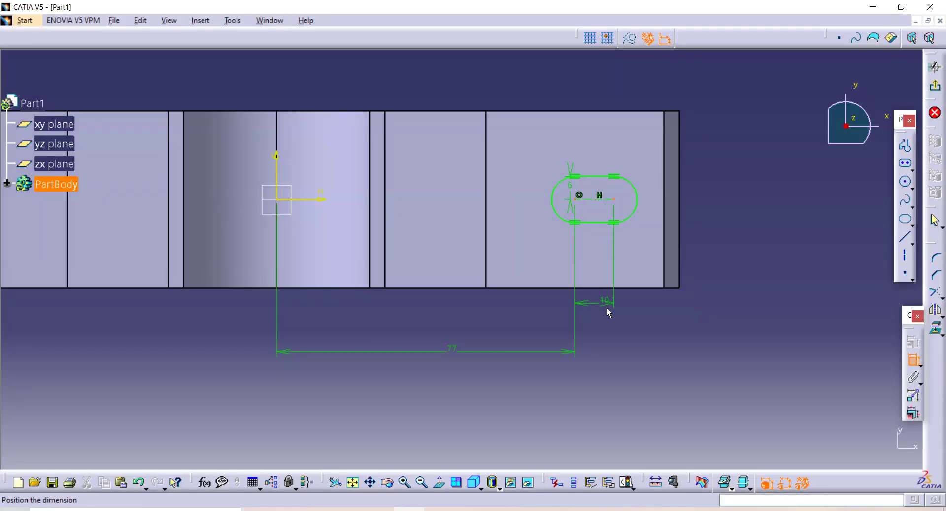
click(607, 309)
double_click(605, 309)
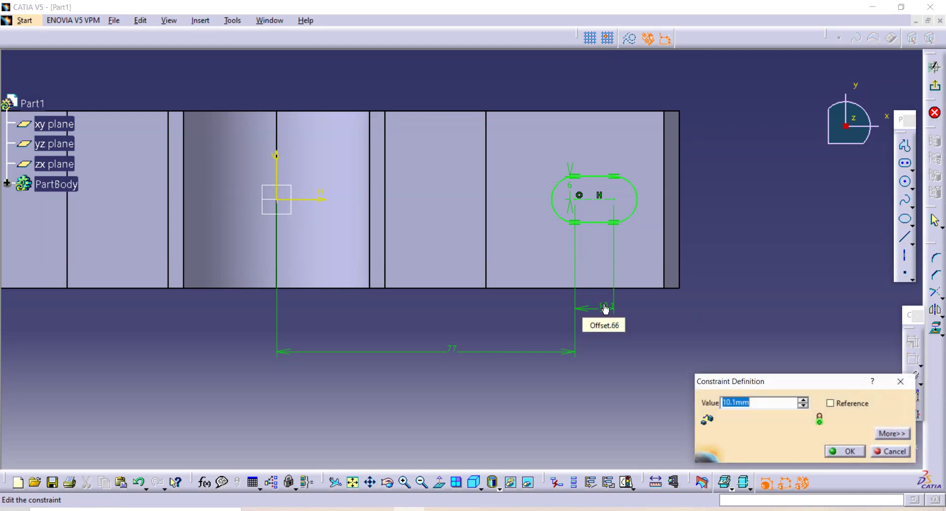
text(8)
key(Return)
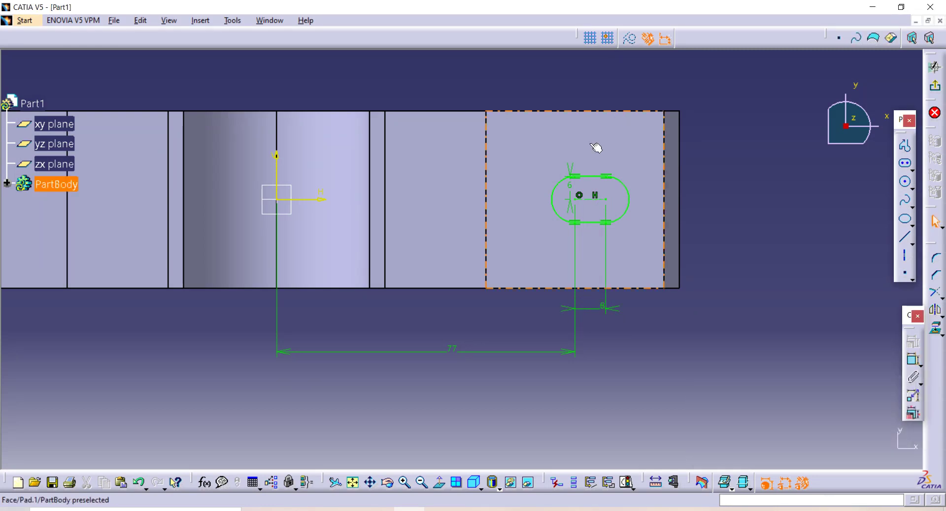
- Mirror the elongated hole profile about the sketch's vertical axis
click(595, 178)
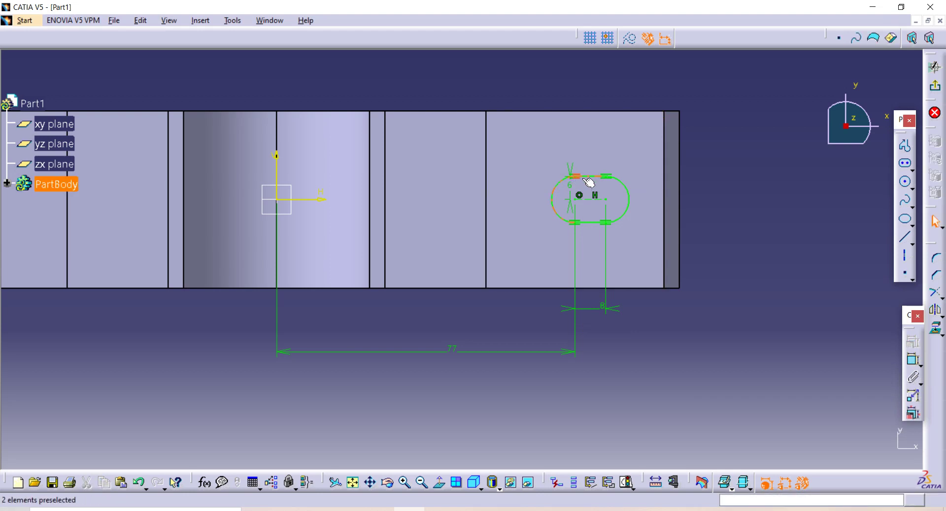
ctrl+click(559, 195)
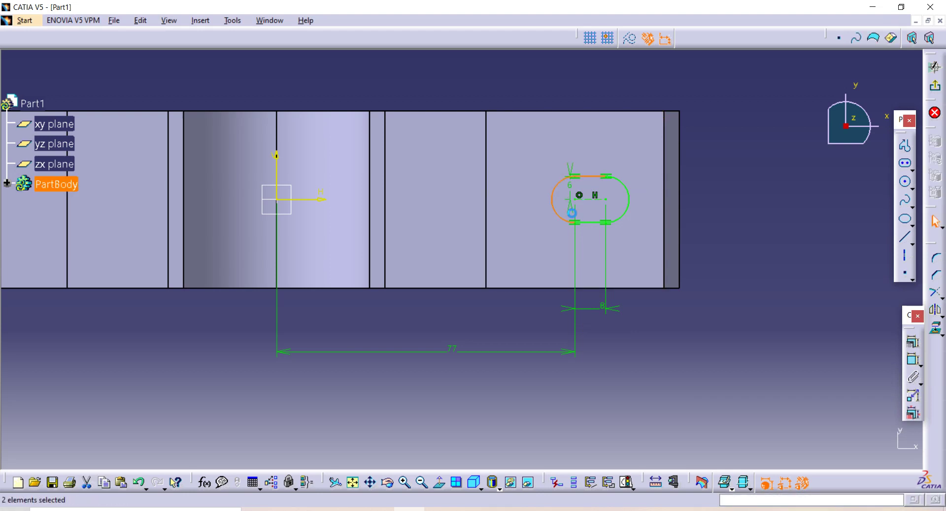
click(601, 224)
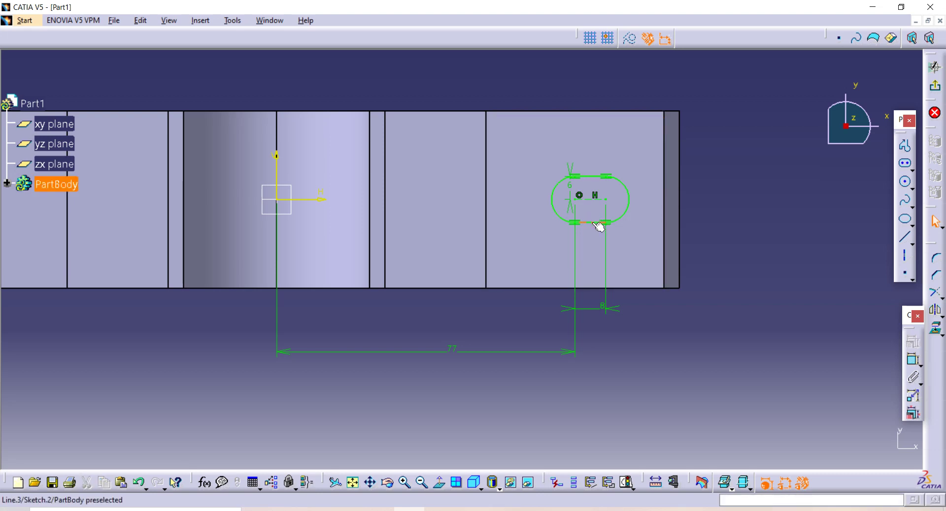
ctrl+click(564, 215)
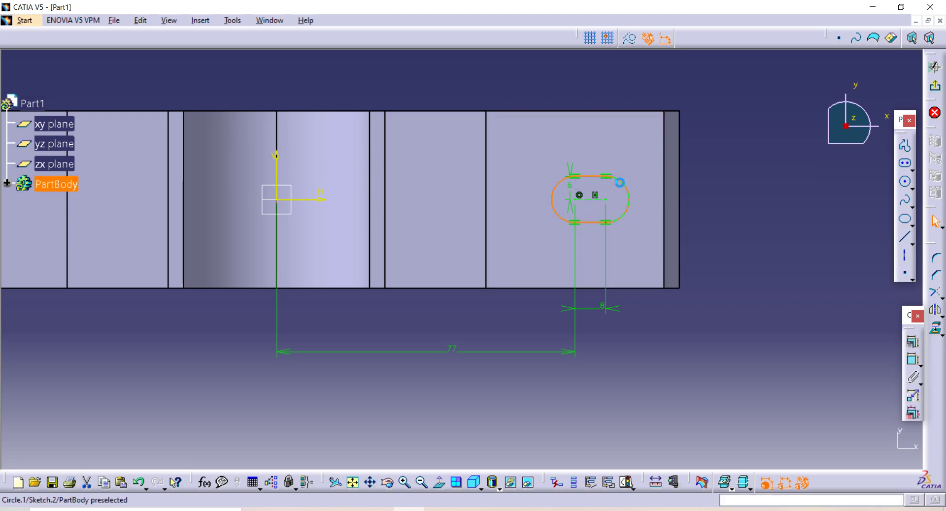
ctrl+click(630, 187)
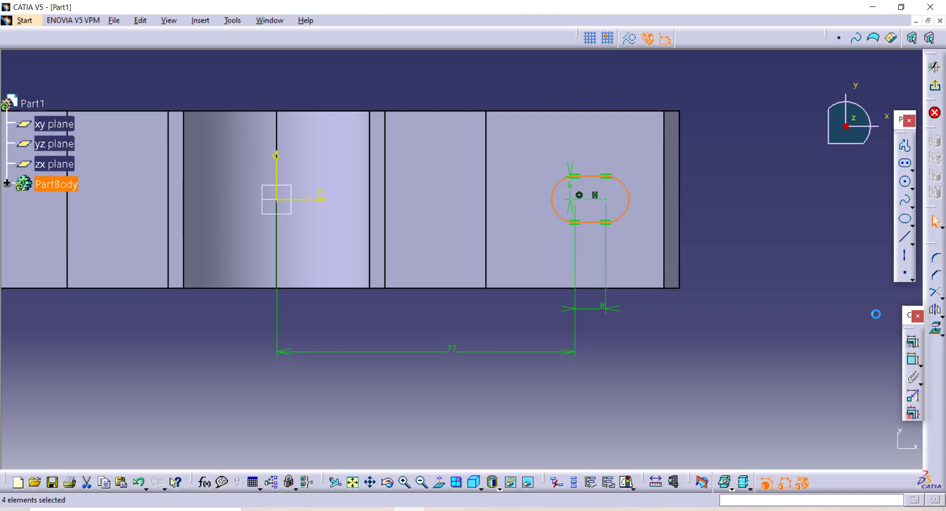
click(935, 310)
click(276, 162)
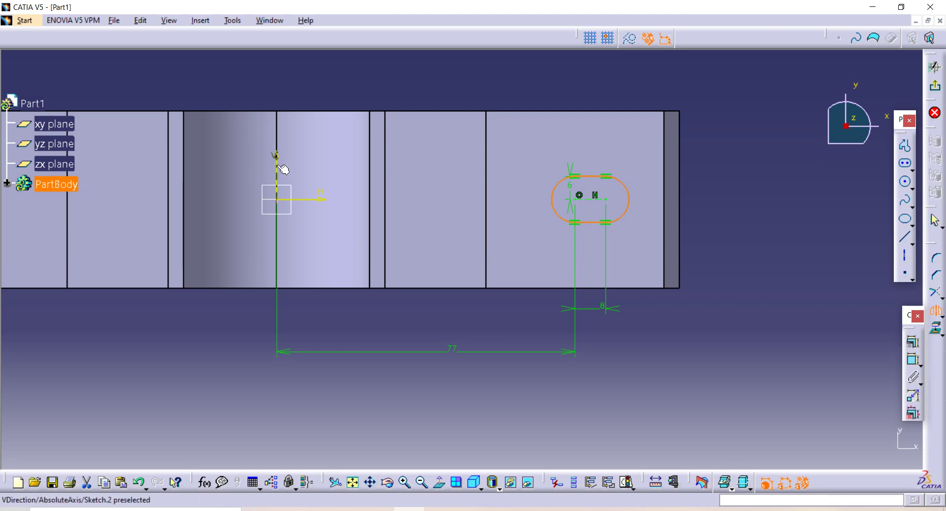
ctrl+middle_drag(376, 173, 283, 226)
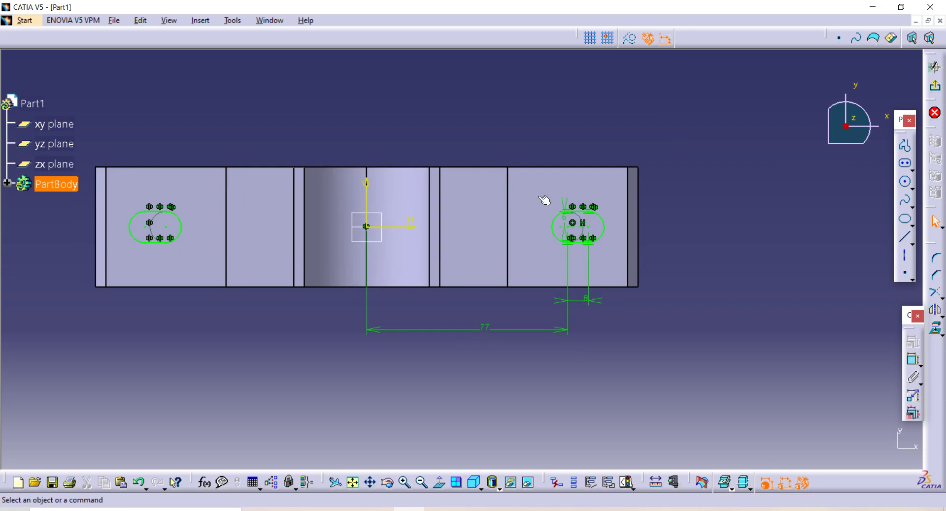
- Leave the sketch and cut both elongated holes through the base with a Pocket of type Up to last
click(936, 89)
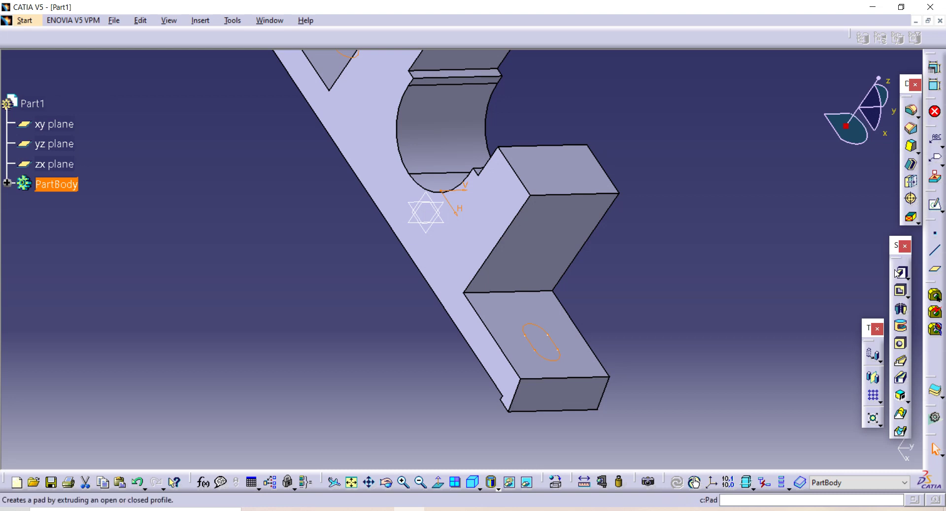
click(901, 290)
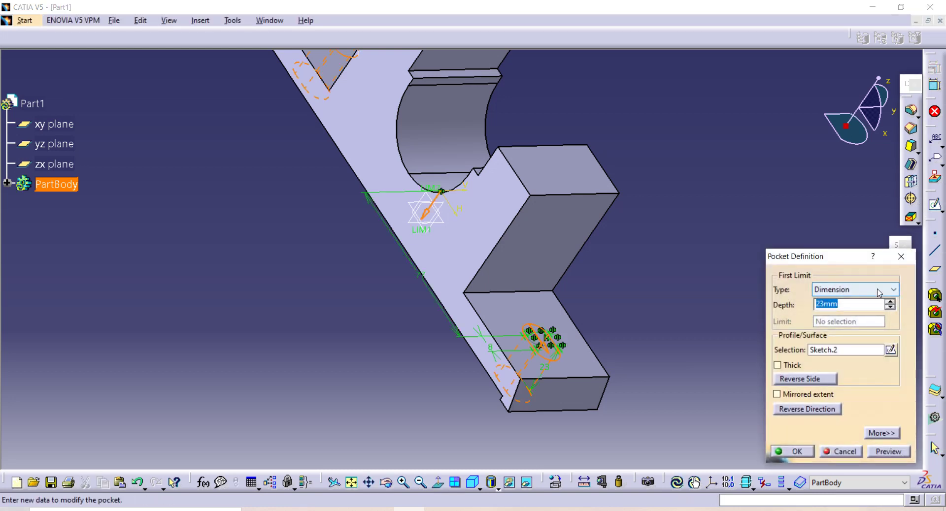
click(882, 290)
click(865, 321)
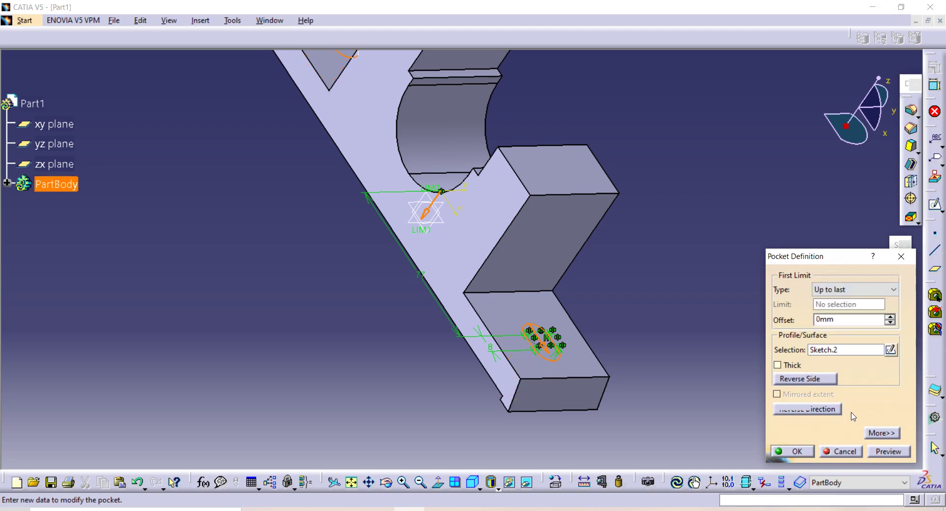
click(793, 451)
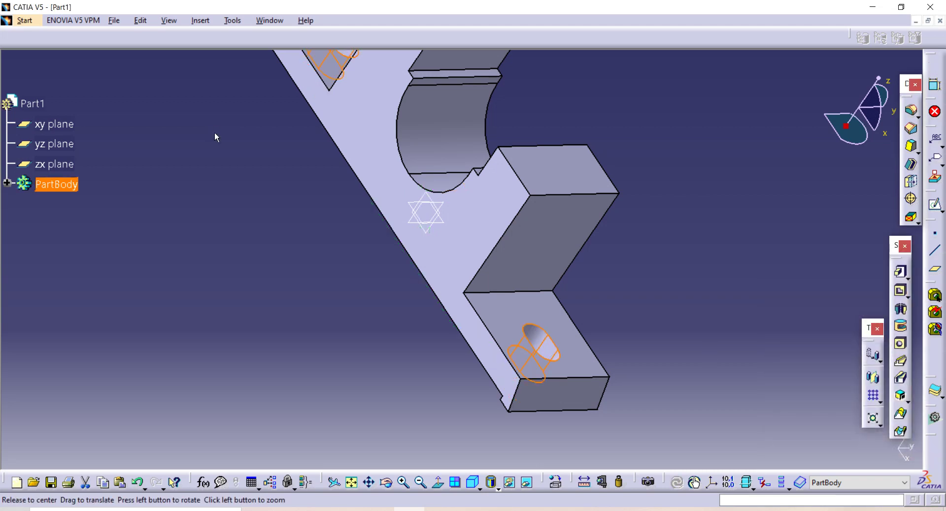
- On the base's underside, sketch a centered rectangle about 15 mm wide and 17.5 mm high, centred about 40 mm from the origin on the horizontal axis
middle_drag(213, 139, 535, 151)
middle_drag(446, 303, 471, 331)
click(488, 320)
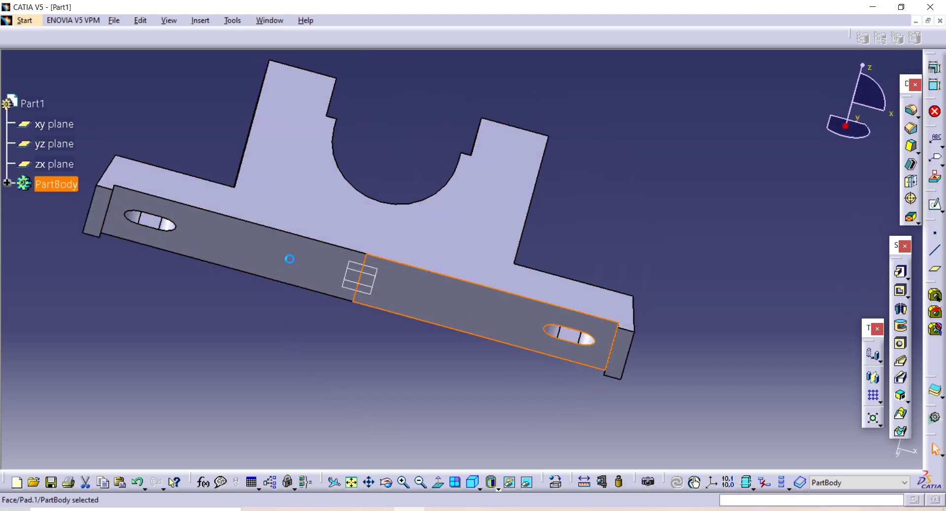
click(450, 302)
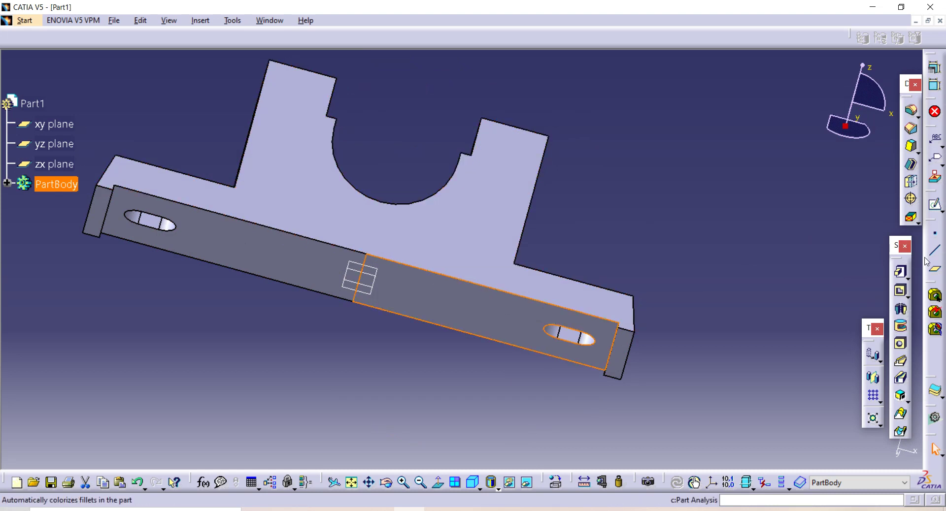
click(937, 210)
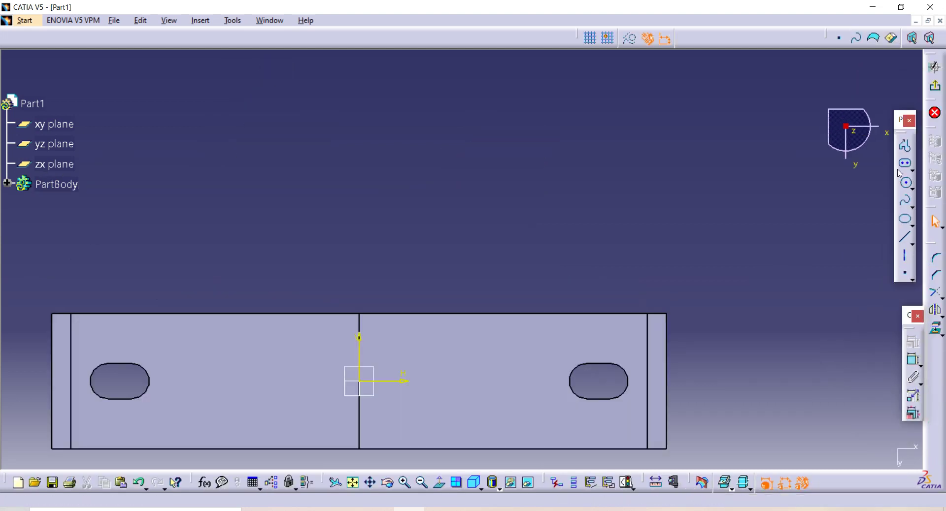
click(912, 168)
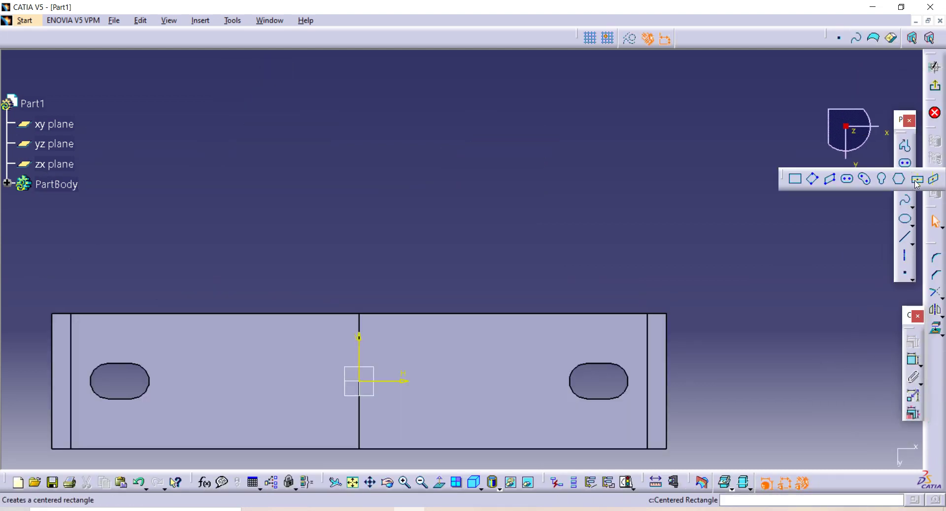
click(916, 182)
click(482, 377)
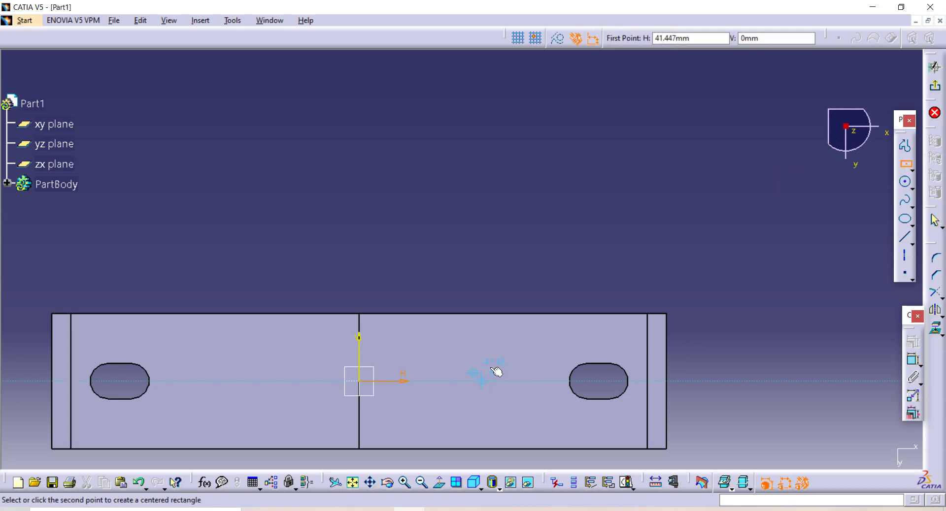
click(501, 356)
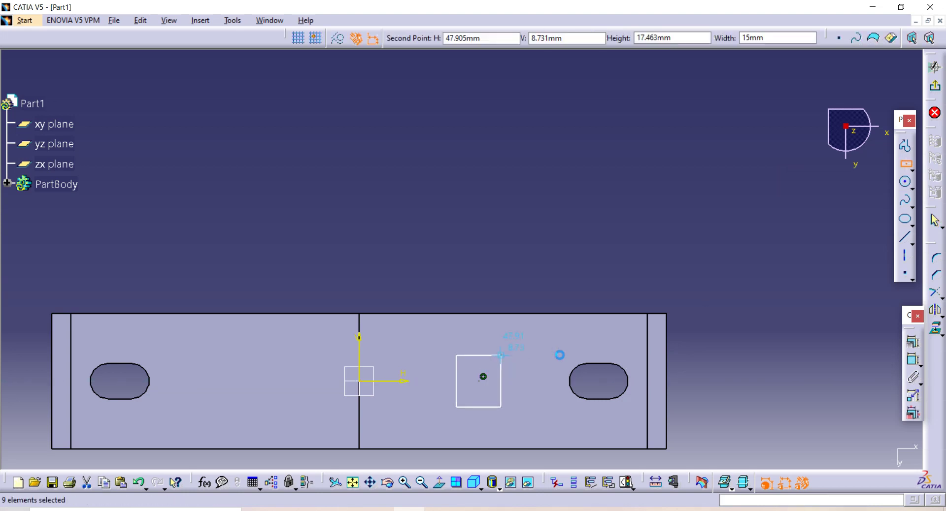
click(816, 299)
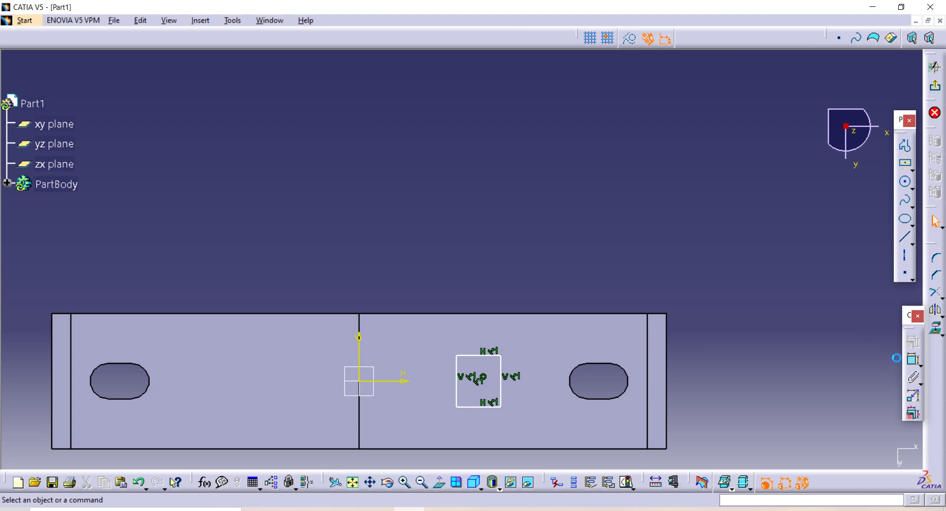
- Dimension the rectangle's width and height at 28 mm each
click(913, 360)
click(475, 355)
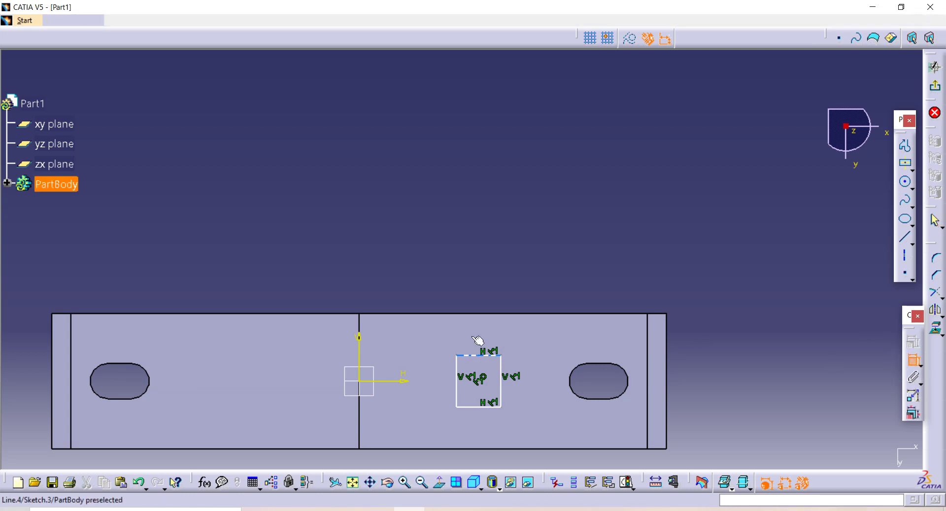
click(471, 262)
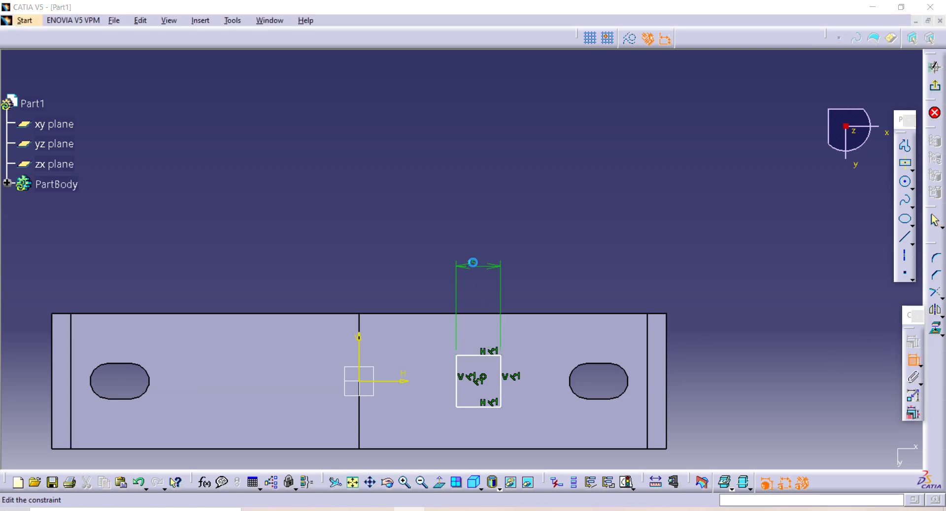
double_click(472, 263)
text(28)
key(Return)
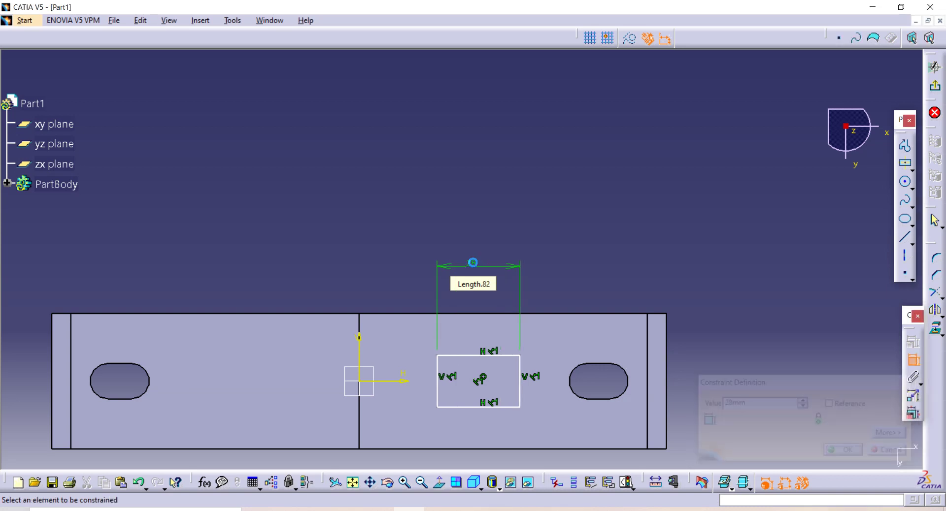
click(437, 392)
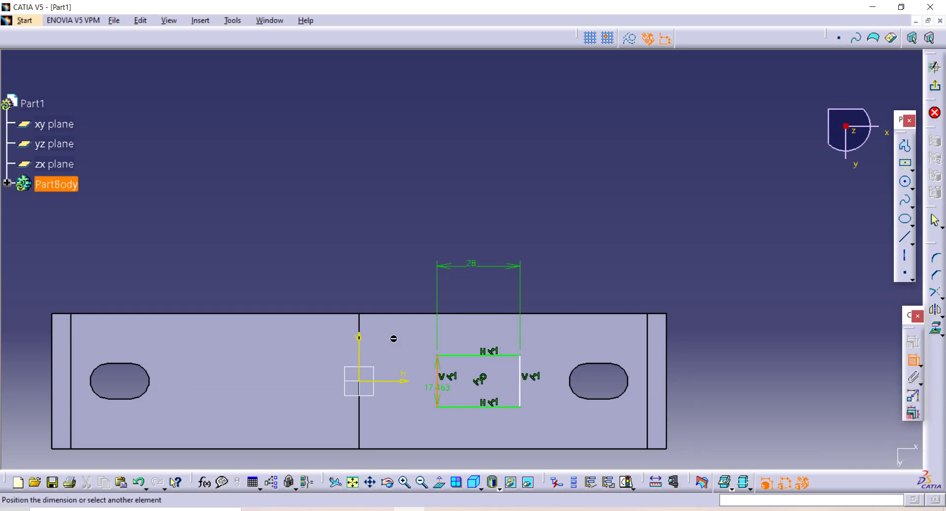
click(375, 263)
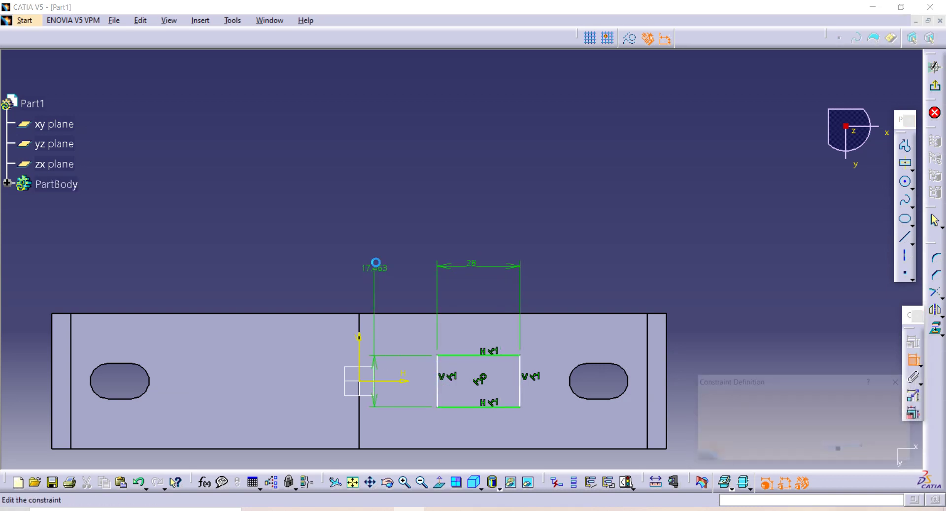
double_click(375, 265)
text(28mm)
key(Return)
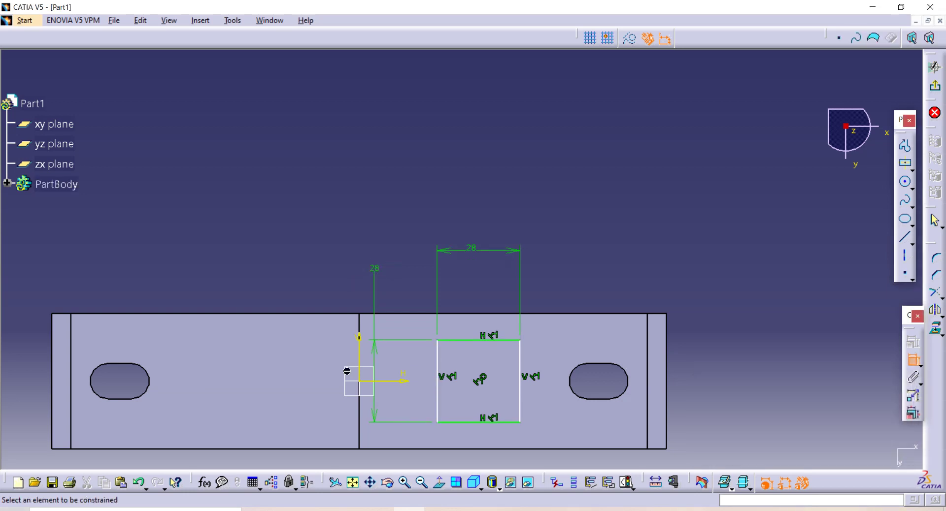
- Dimension the horizontal distance from the sketch origin to the square's centre at 78/2 mm, and check the casting views in the PDF drawing
click(362, 386)
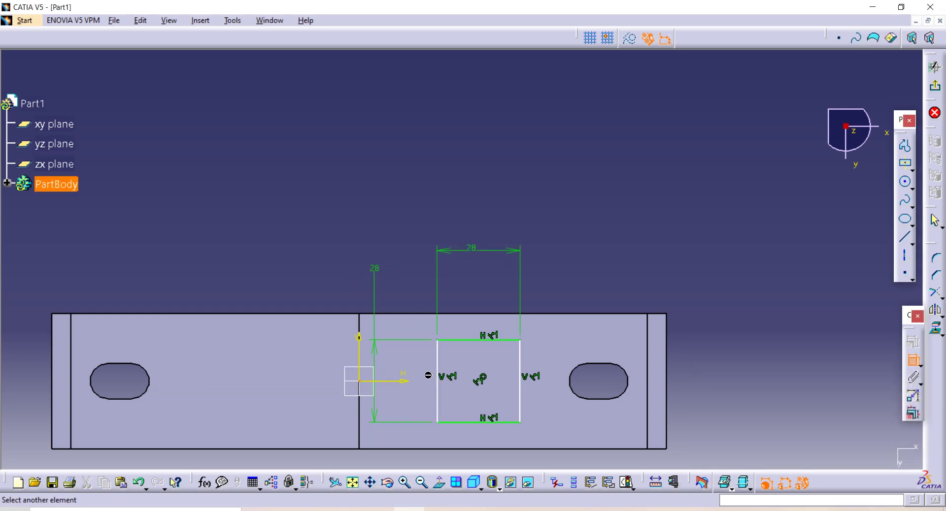
mouse_move(482, 381)
ctrl+middle_down()
mouse_move(500, 430)
mouse_move(459, 290)
ctrl+middle_up()
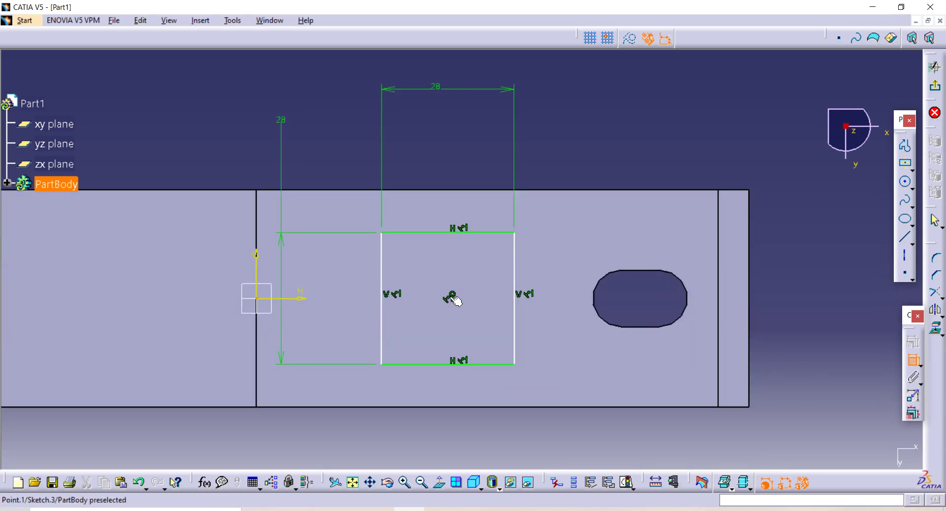
click(448, 298)
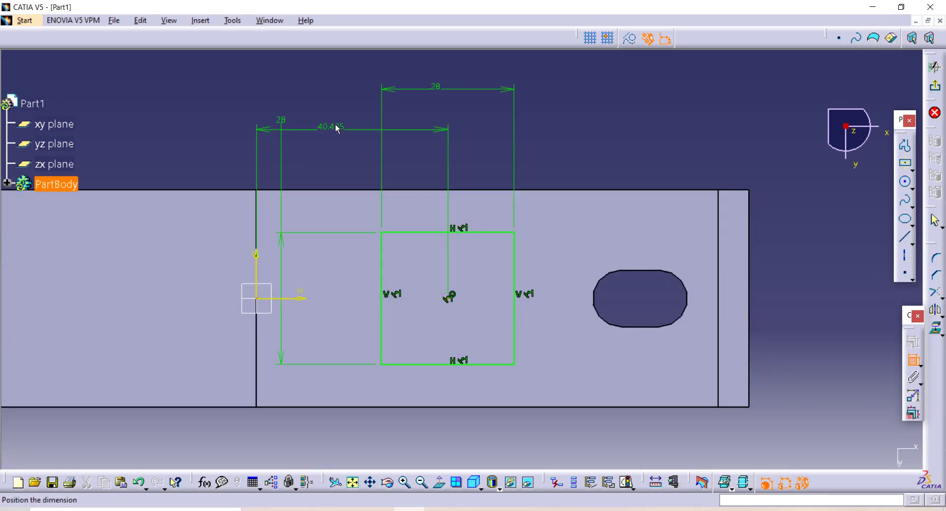
click(335, 122)
double_click(336, 119)
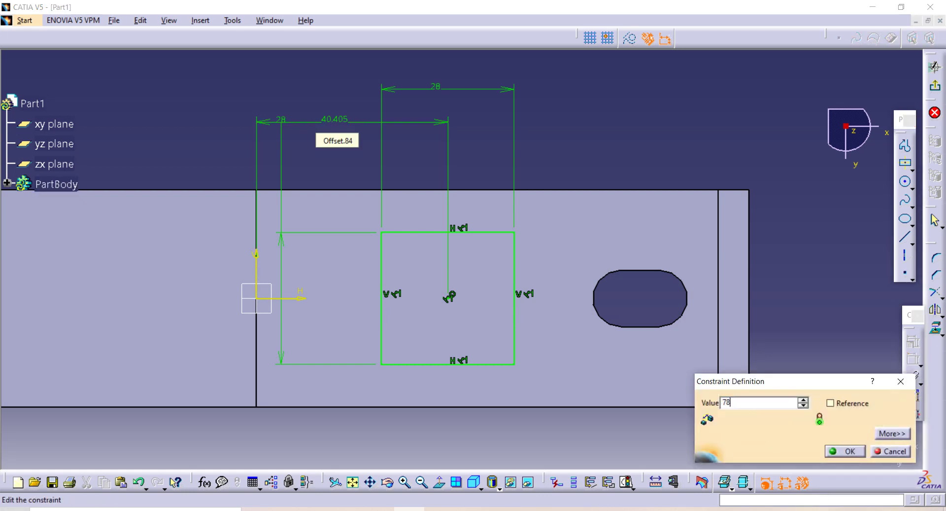
text(78/2)
key(Return)
mouse_move(353, 154)
middle_down()
mouse_move(361, 228)
mouse_move(488, 354)
middle_up()
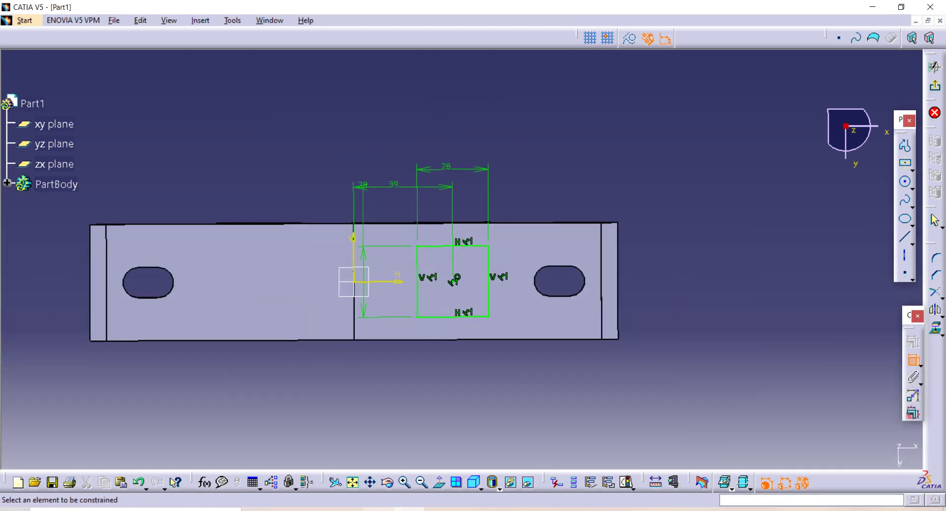
key(alt+Tab)
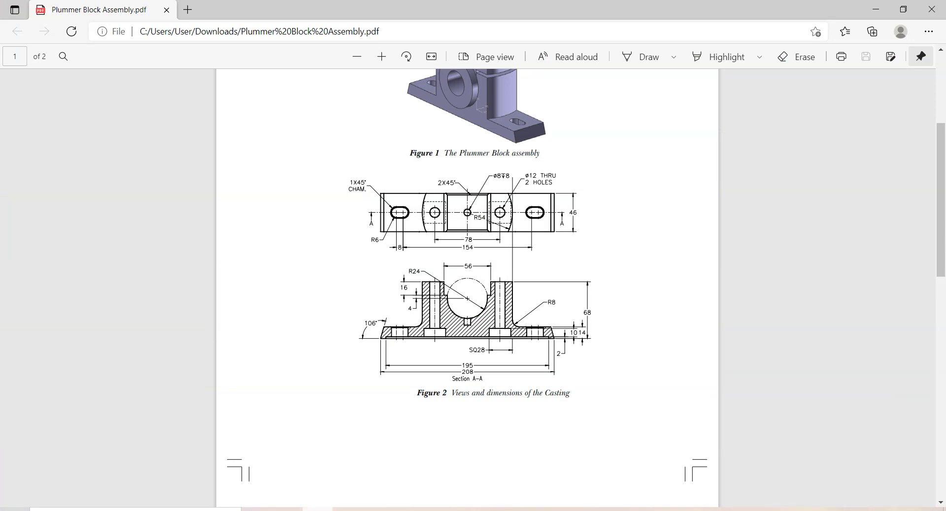
key(alt+Tab)
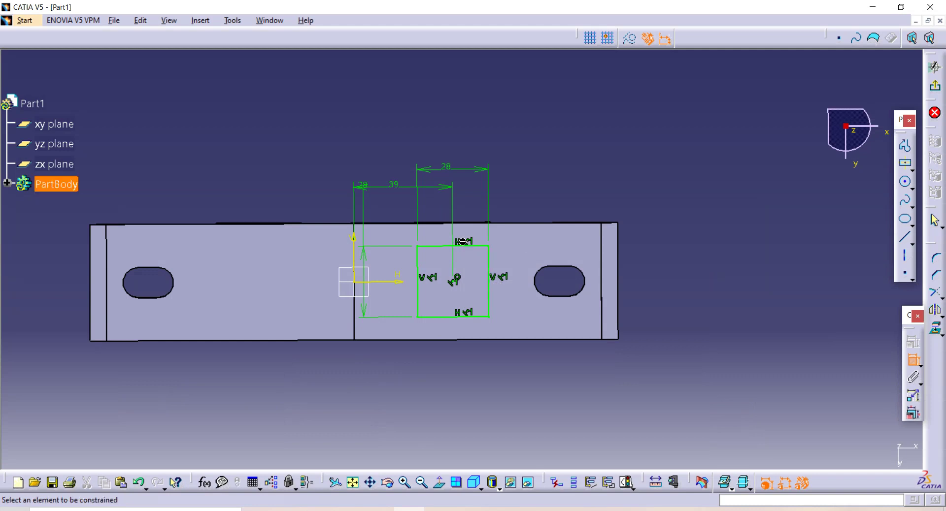
key(Escape)
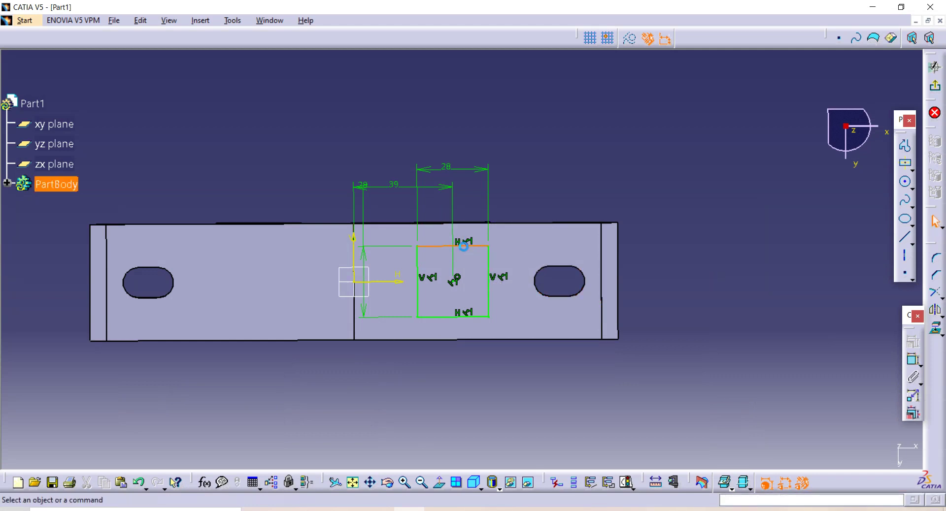
ctrl+click(463, 246)
ctrl+click(417, 286)
ctrl+click(445, 319)
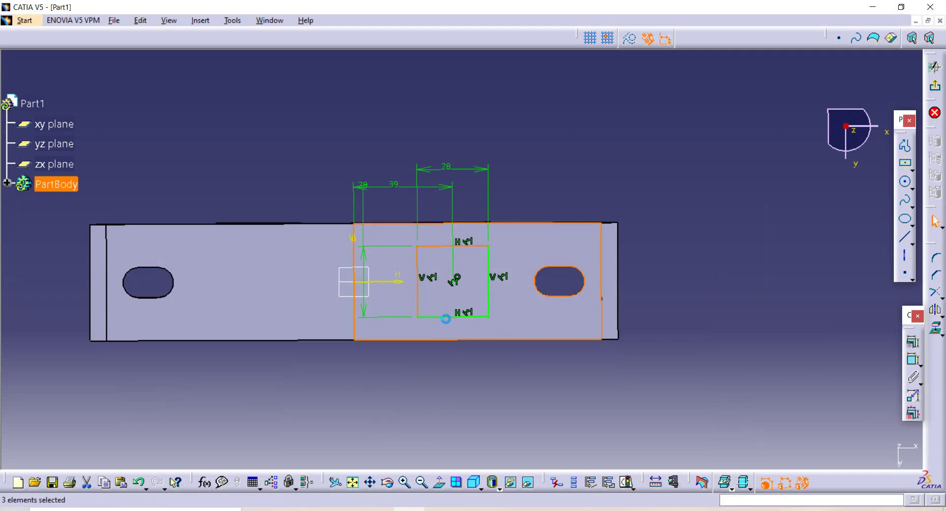
key(Escape)
- Mirror the four sides of the 28 mm square about the sketch's vertical axis
click(448, 316)
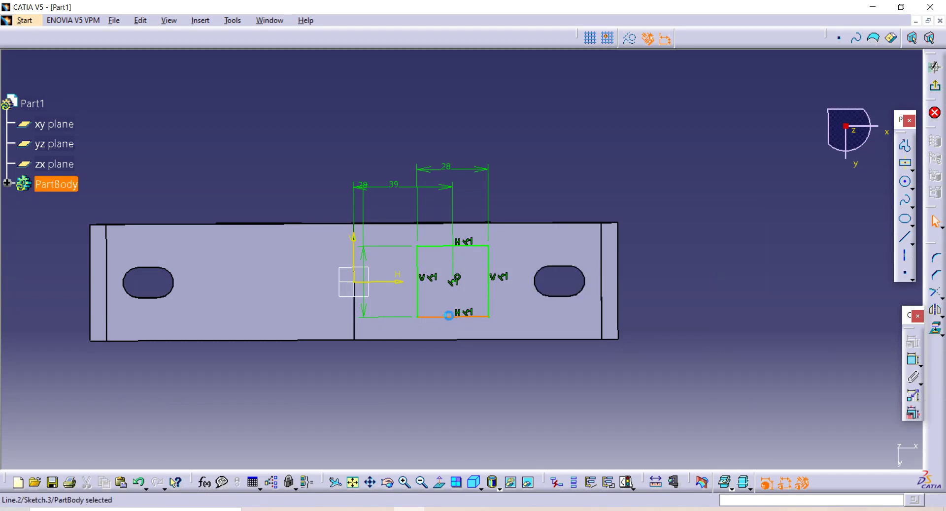
ctrl+click(419, 289)
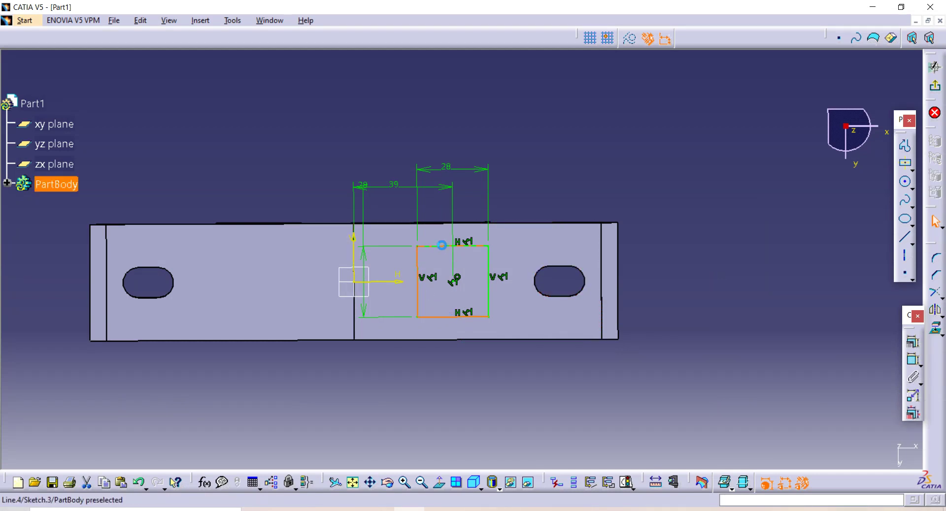
ctrl+click(442, 245)
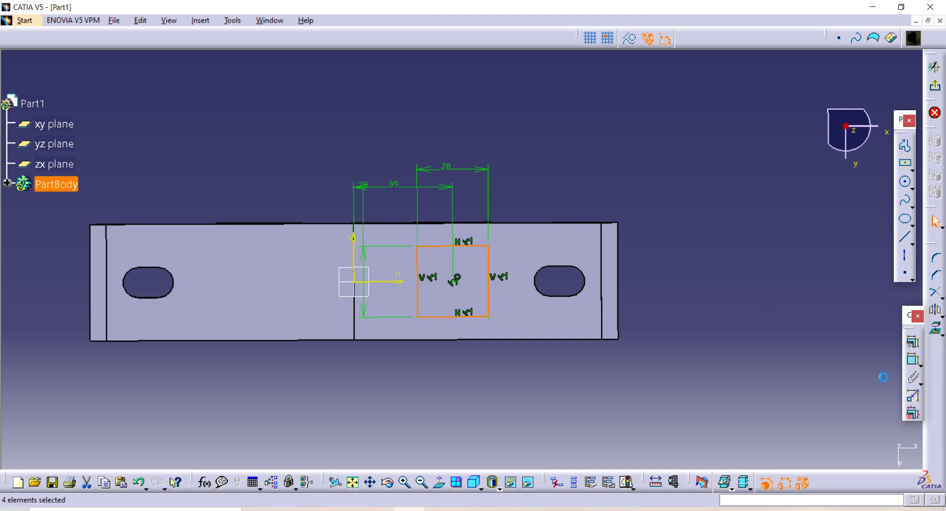
click(935, 311)
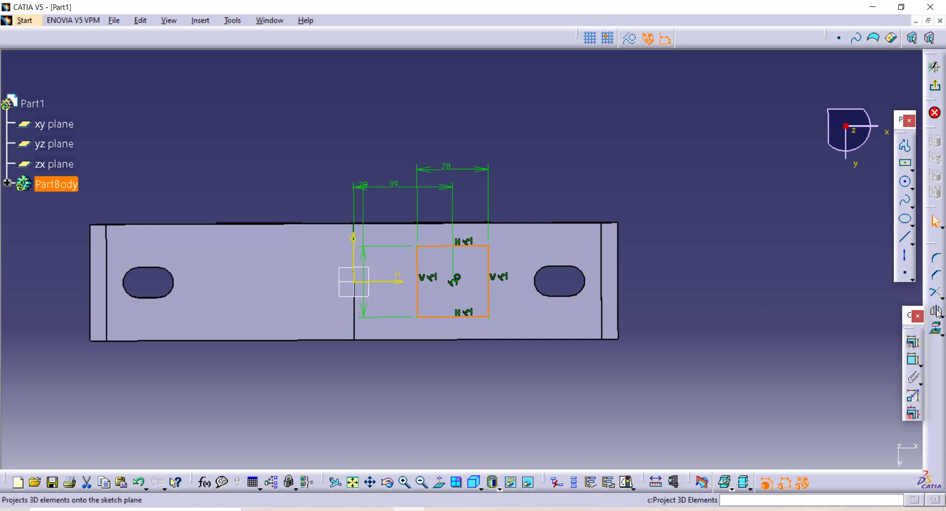
click(358, 254)
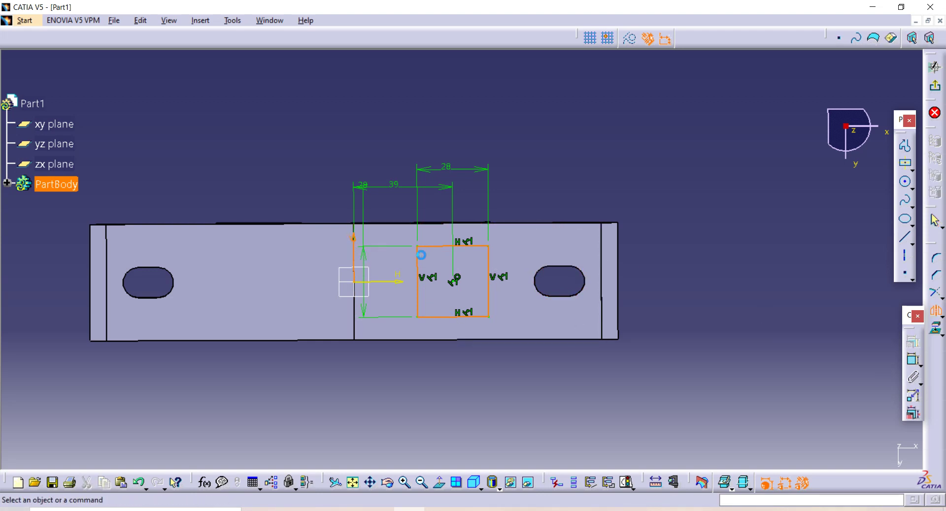
- Leave the sketch and cut both squares into the base's underside with a Pocket of type Dimension, 10 mm deep
click(932, 114)
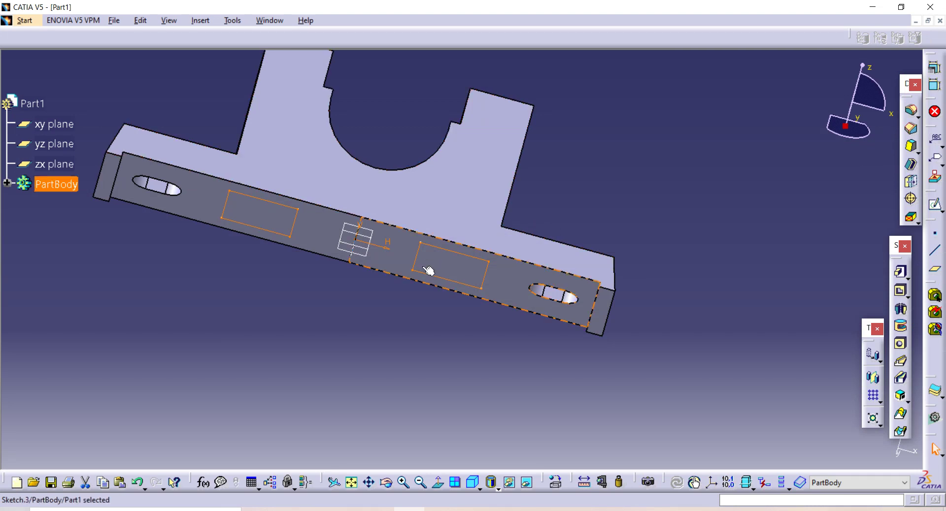
middle_drag(576, 198, 588, 263)
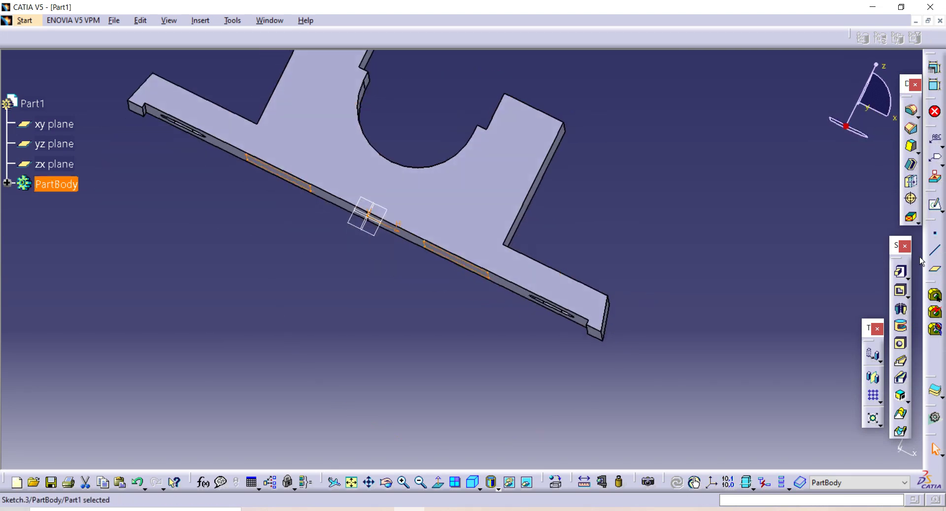
click(900, 291)
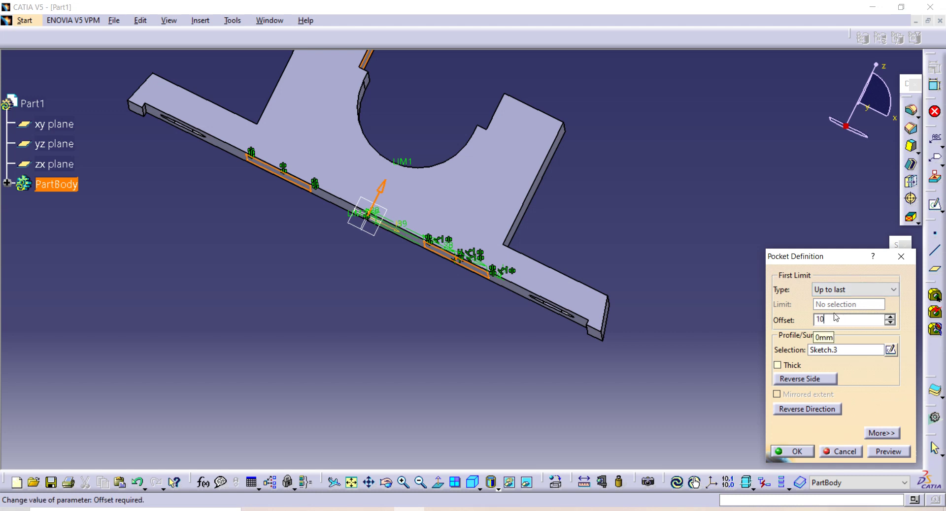
click(855, 291)
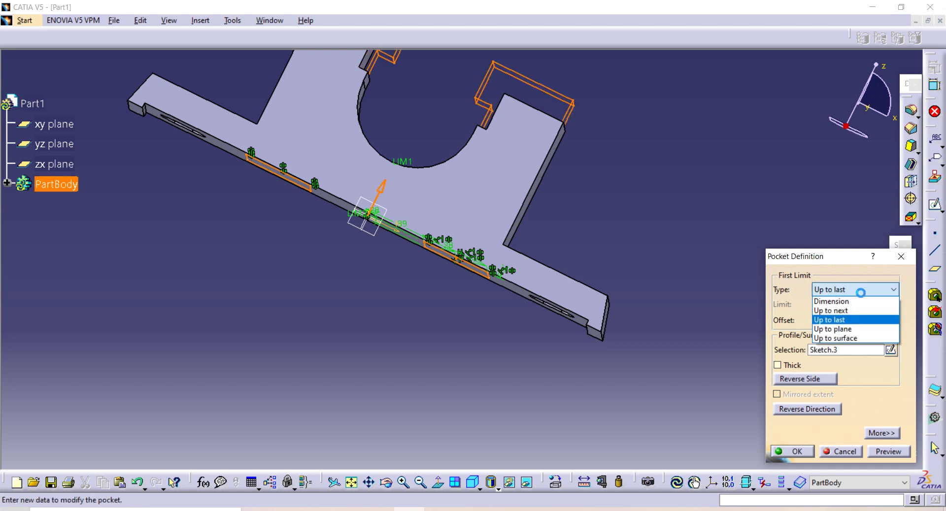
click(851, 300)
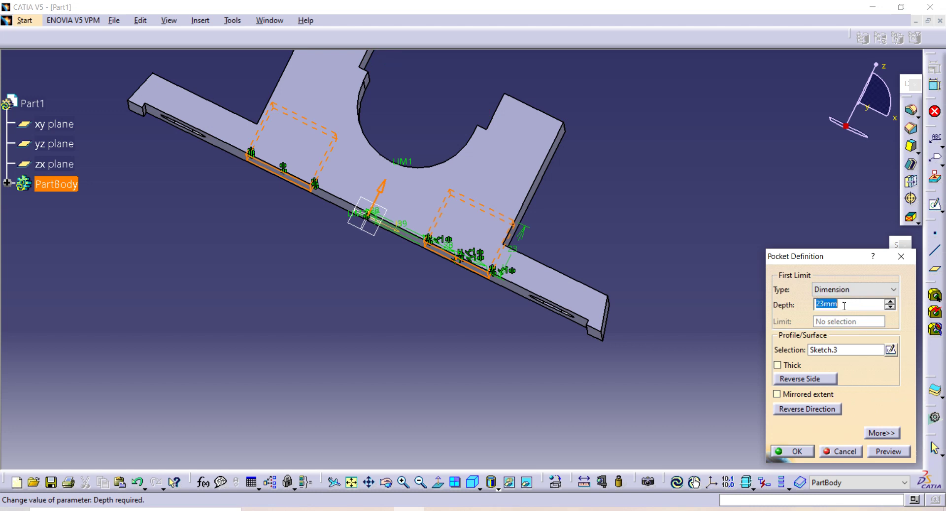
key(BackSpace)
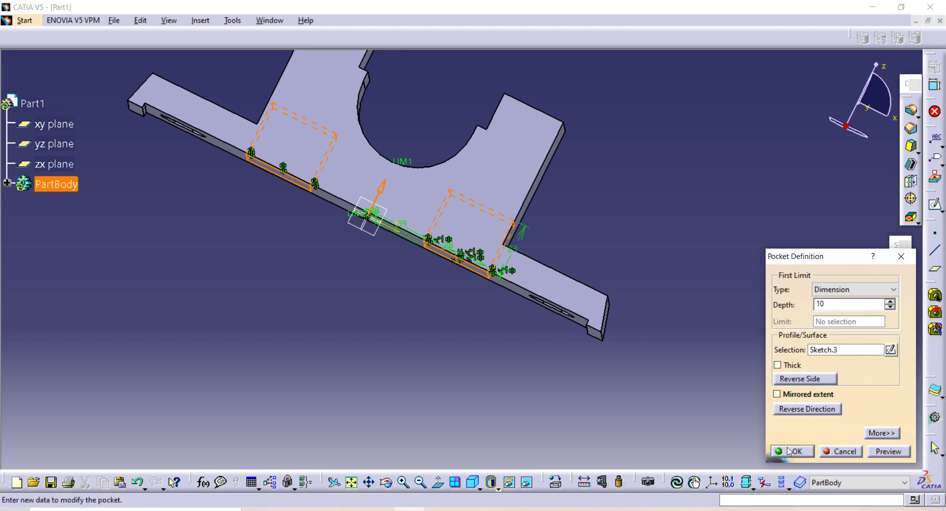
click(794, 452)
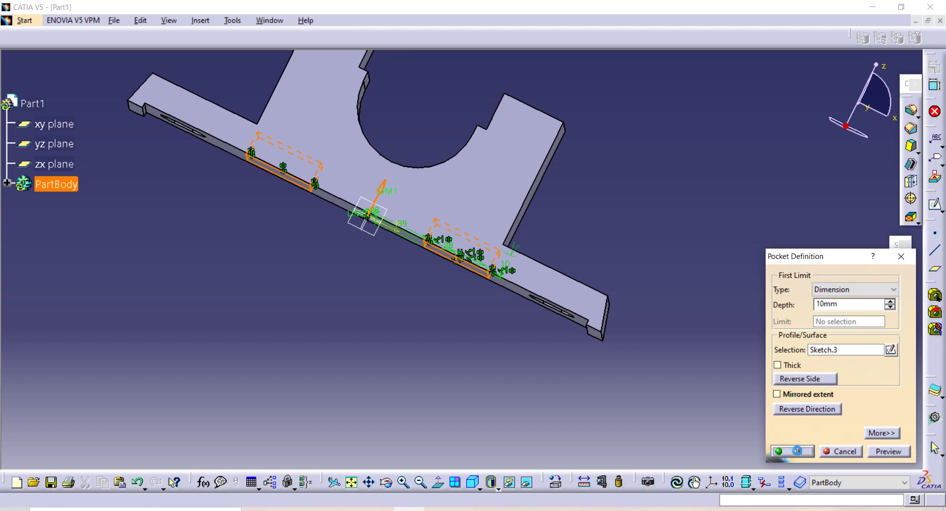
- On the floor of the square recess on the positive horizontal side, sketch a circle about 11.4 mm in diameter, centred in the square
middle_drag(477, 190, 452, 258)
click(452, 257)
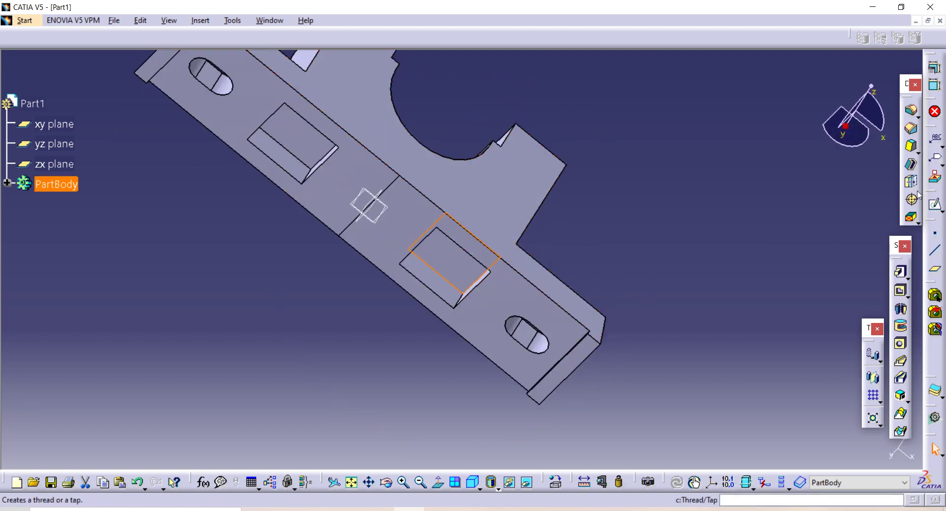
click(936, 207)
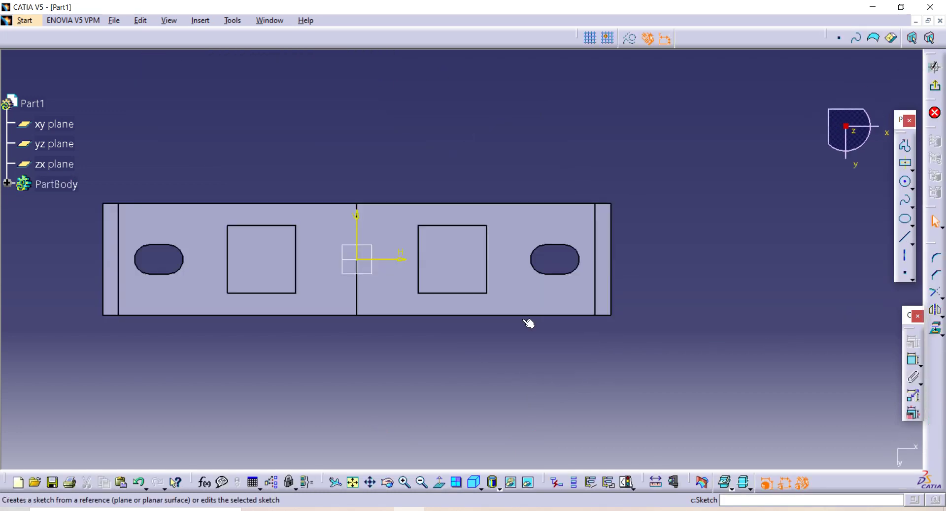
click(906, 183)
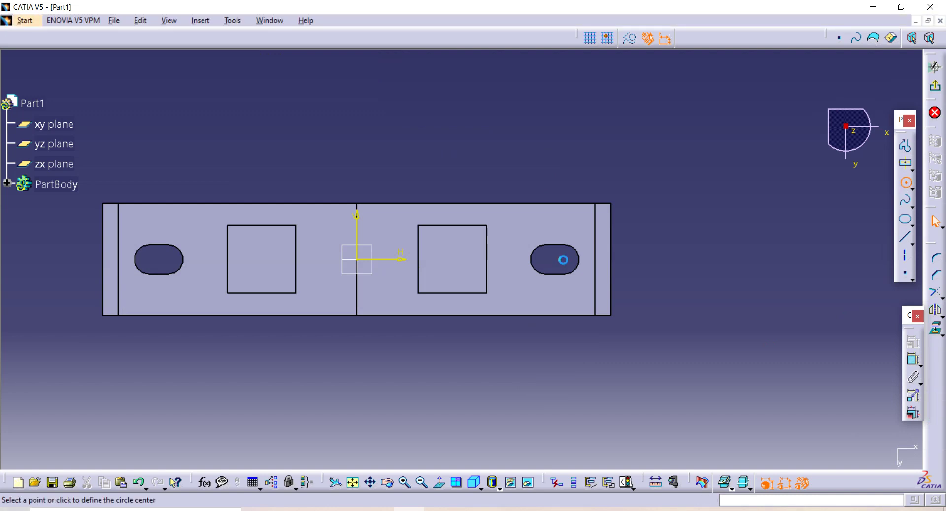
click(452, 260)
click(465, 252)
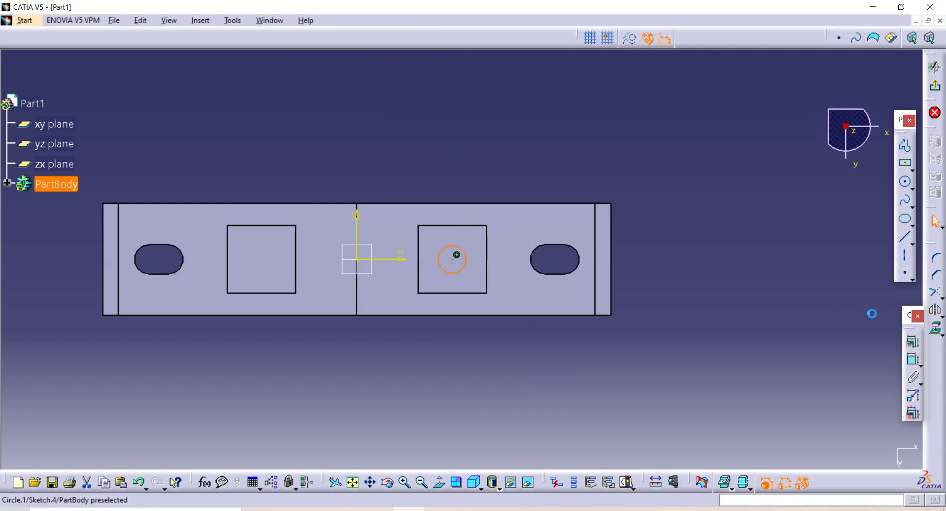
- Dimension the circle's diameter at 12 mm
click(912, 341)
click(464, 269)
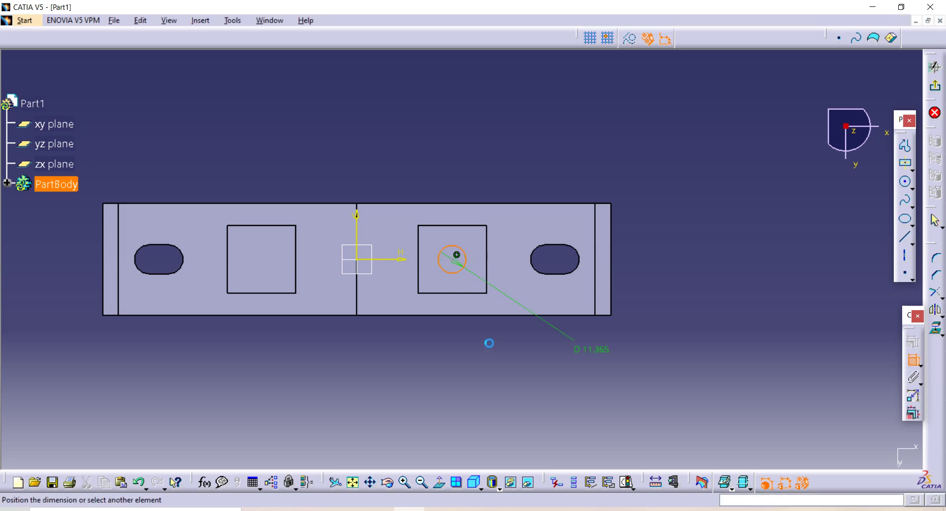
click(475, 357)
double_click(474, 350)
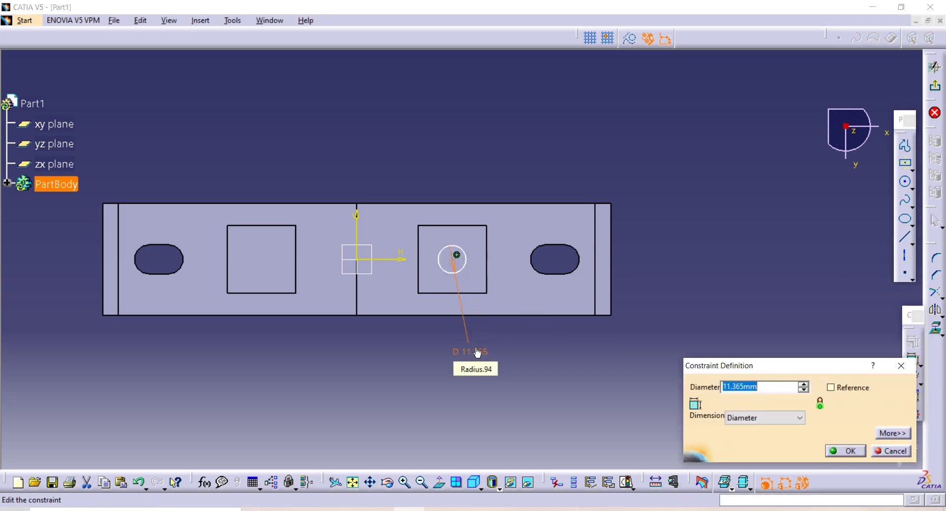
text(12)
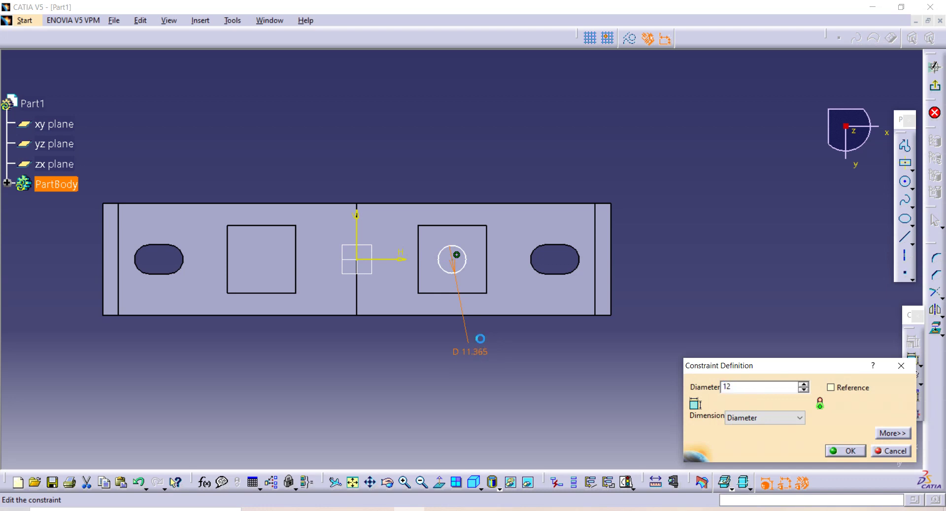
key(Return)
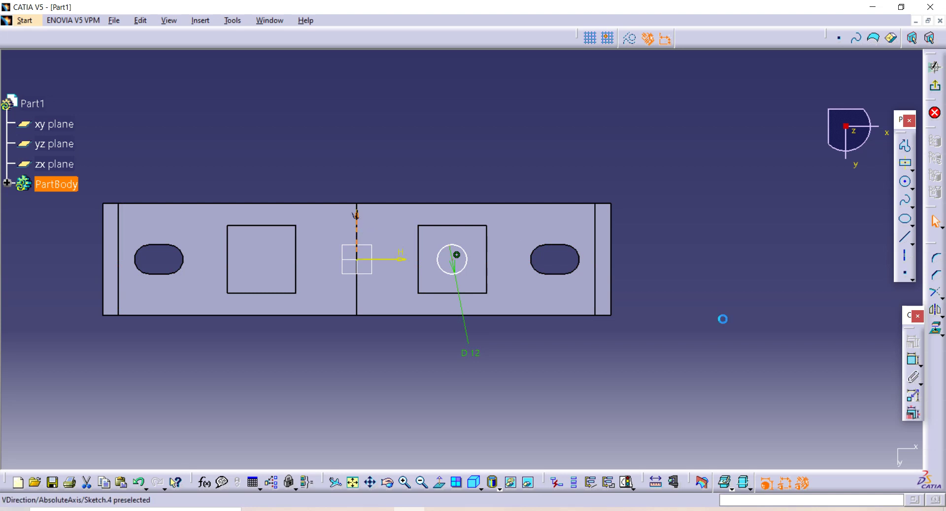
- Dimension the horizontal distance from the sketch's vertical axis to the circle's centre at 78/2 mm
click(913, 359)
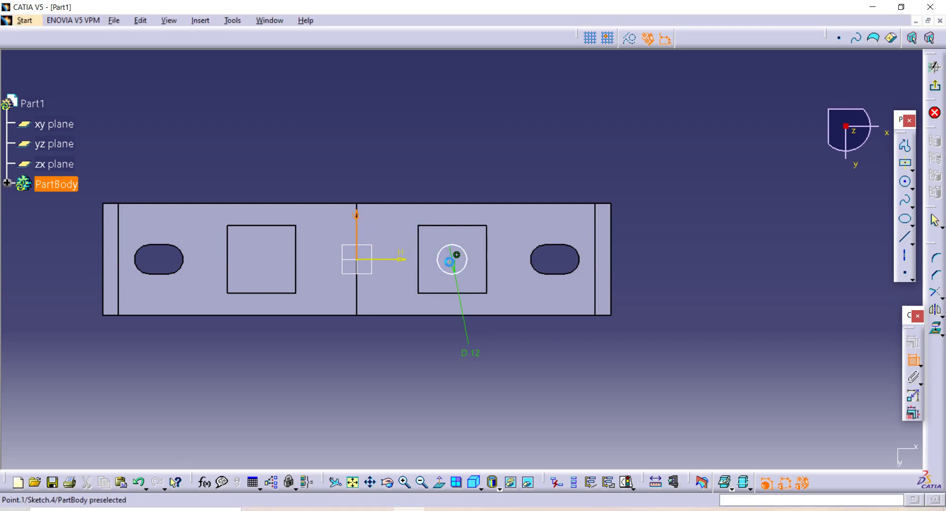
click(454, 263)
click(407, 157)
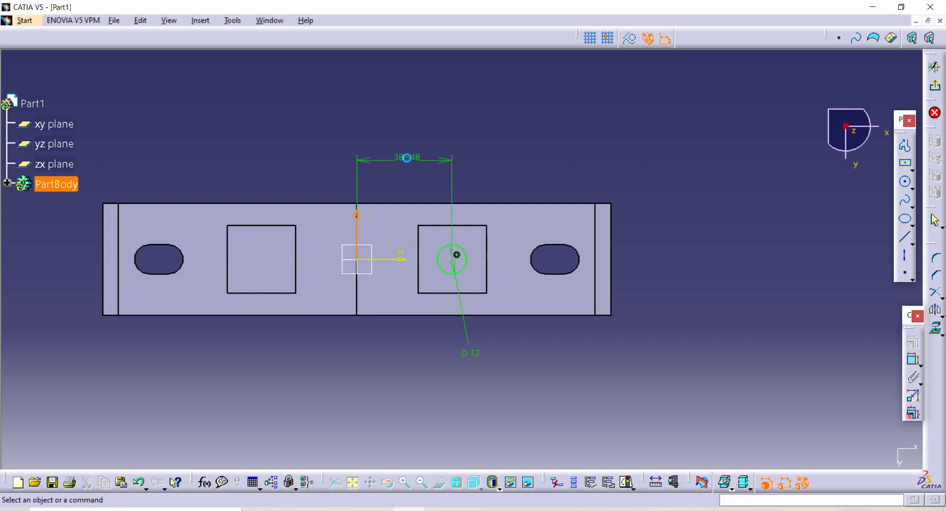
double_click(407, 156)
text(7)
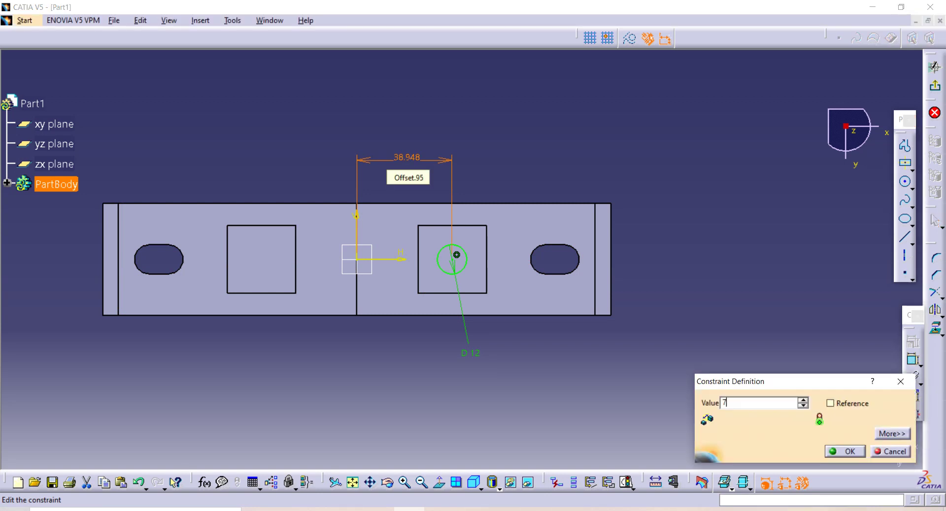
text(8/2)
key(Return)
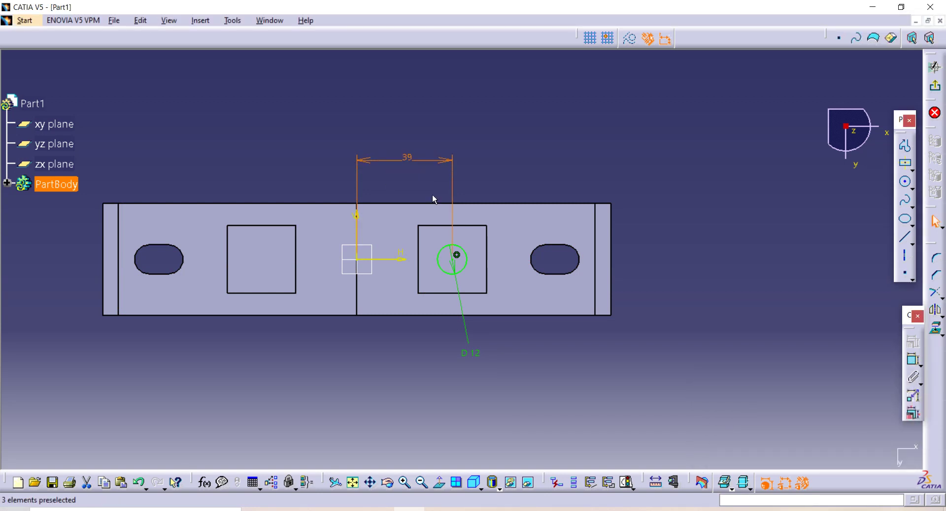
- Mirror the 12 mm circle about the sketch's vertical axis into the other square recess
click(463, 276)
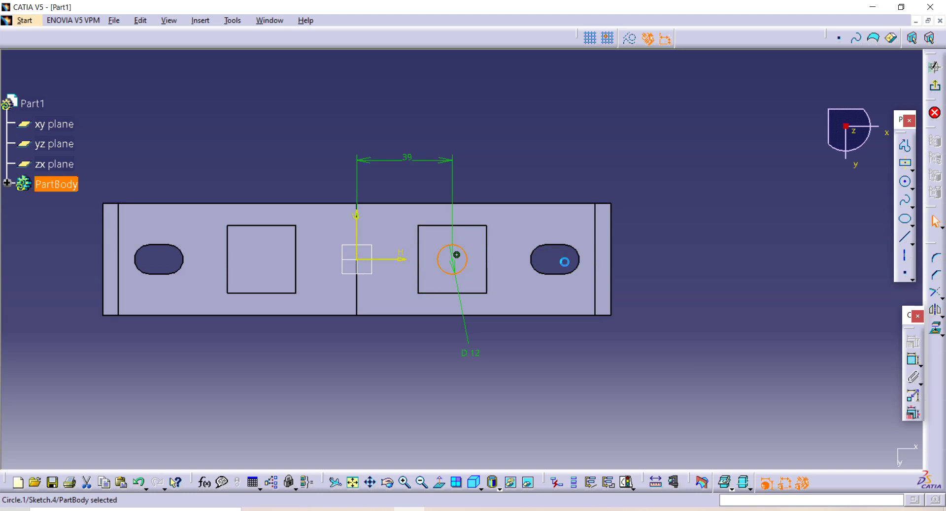
click(935, 309)
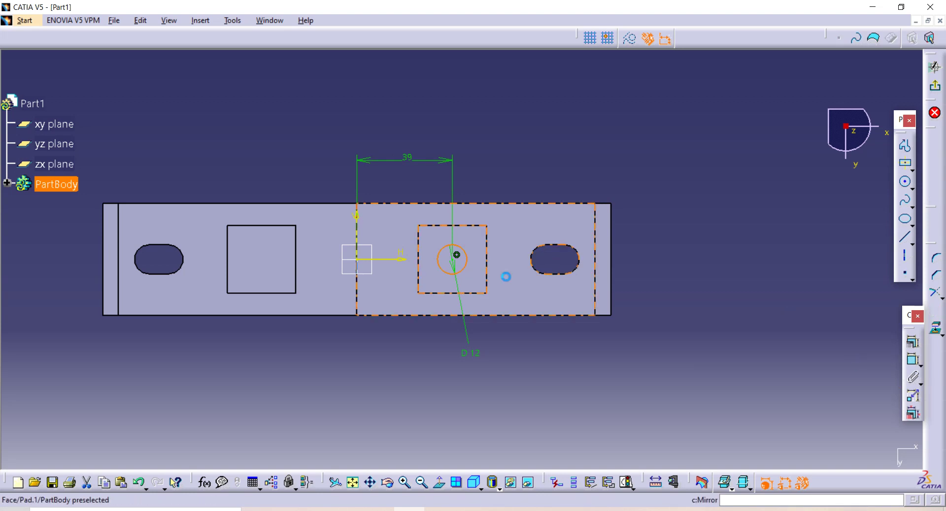
click(363, 238)
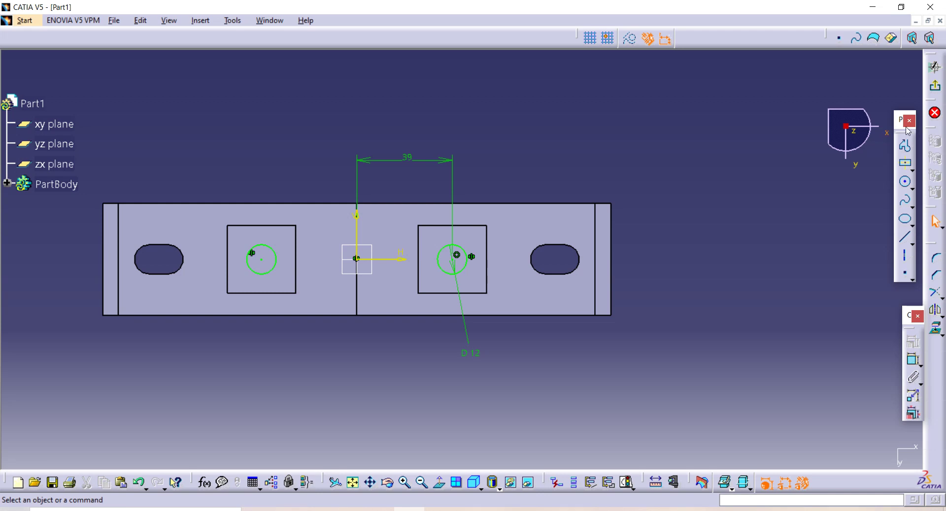
- Leave the sketch and cut both 12 mm circles through the casting's two uprights with a Pocket
click(935, 89)
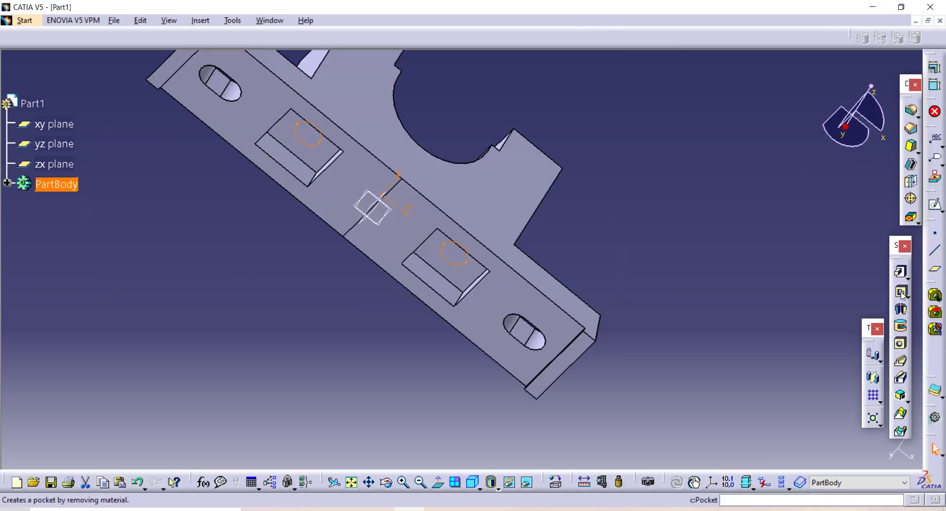
click(901, 293)
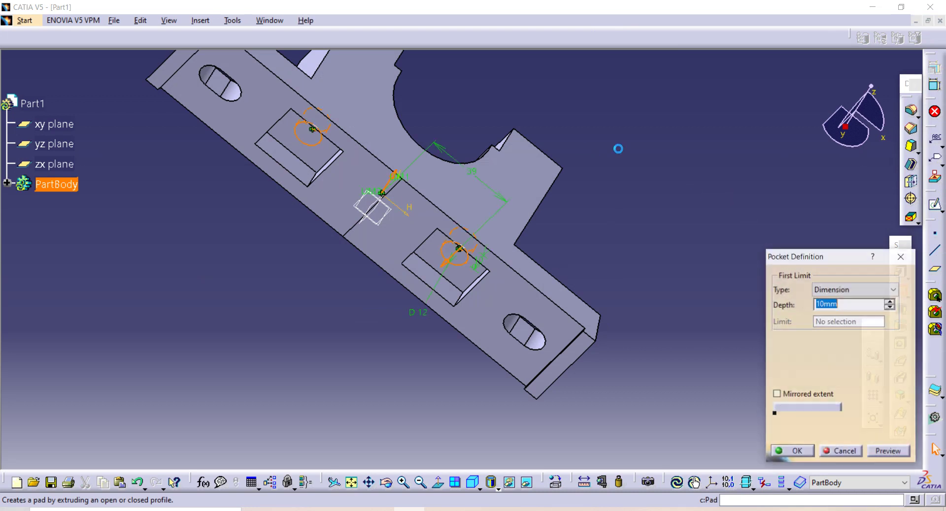
click(885, 288)
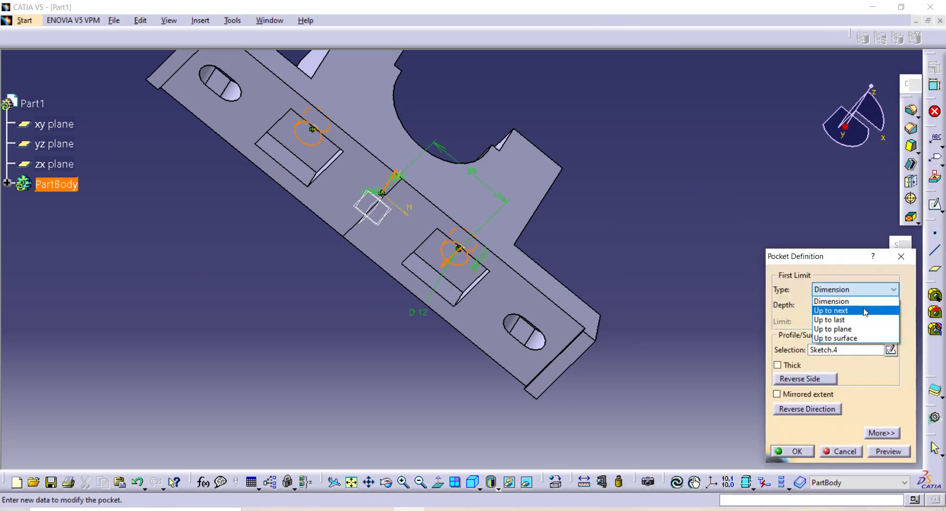
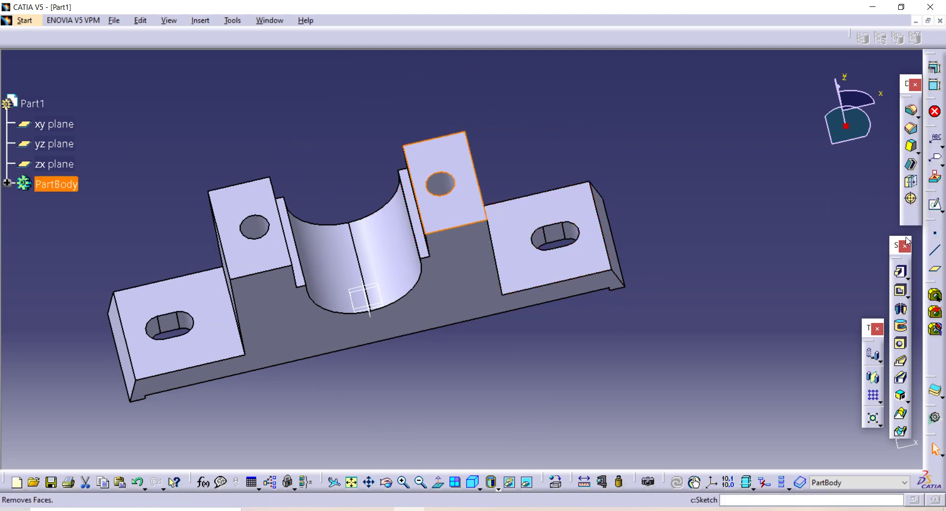
- Open a sketch on the top face of the right upright around its 12 mm bolt hole
click(934, 205)
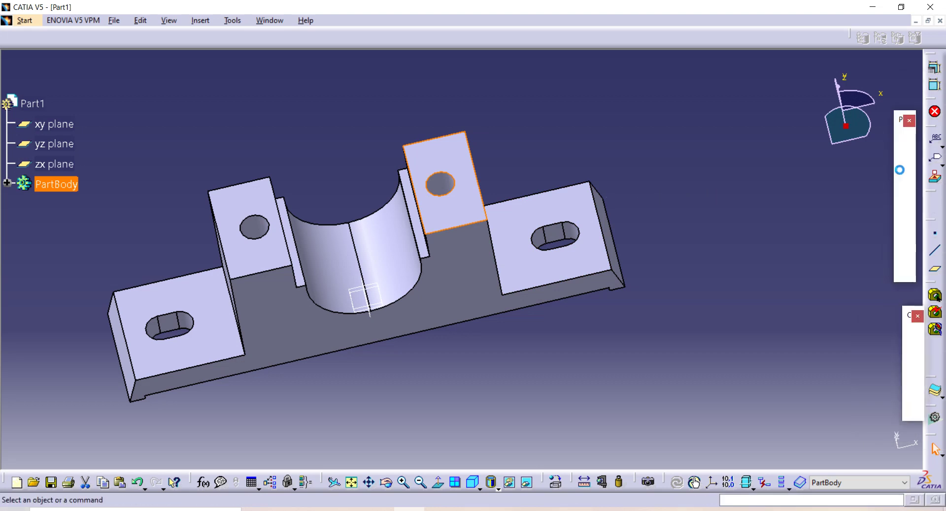
click(907, 184)
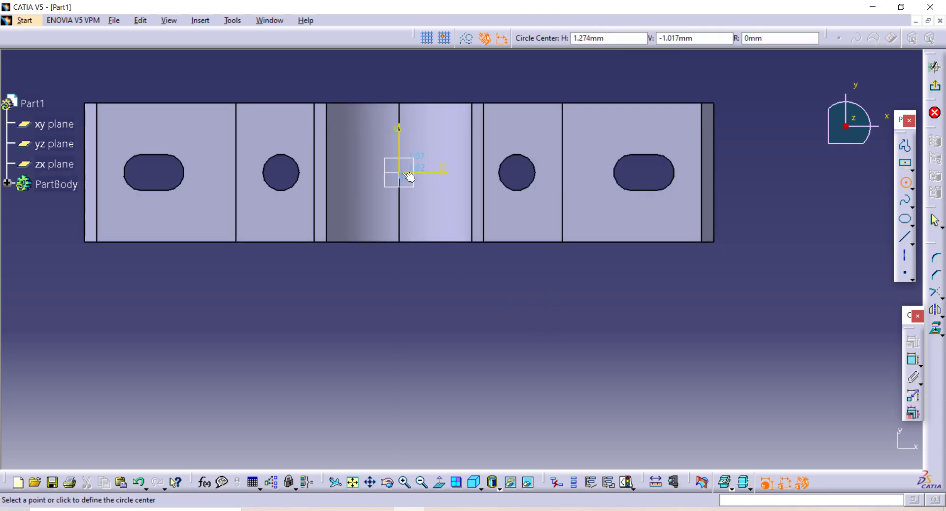
click(404, 176)
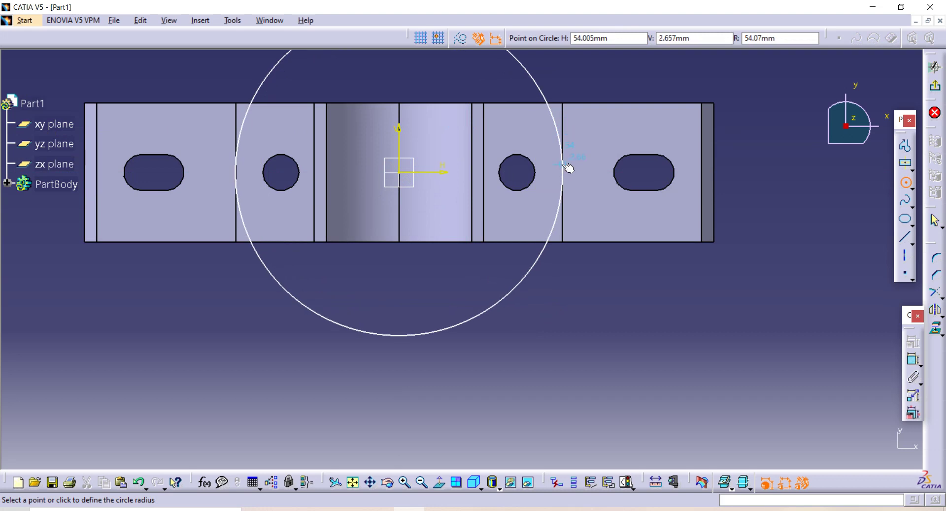
key(Escape)
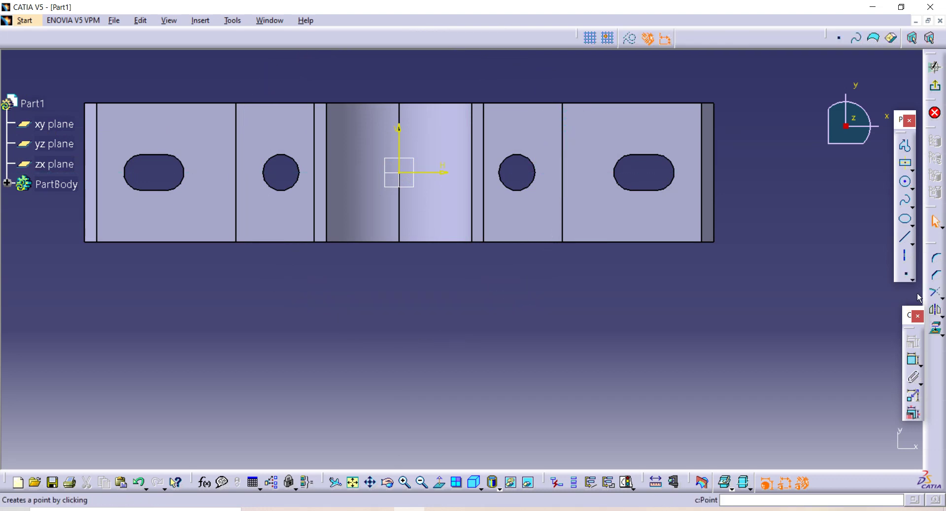
- Project the right upright's outer edge into the sketch and draw an origin-centred circle of 54 mm radius touching it
click(935, 328)
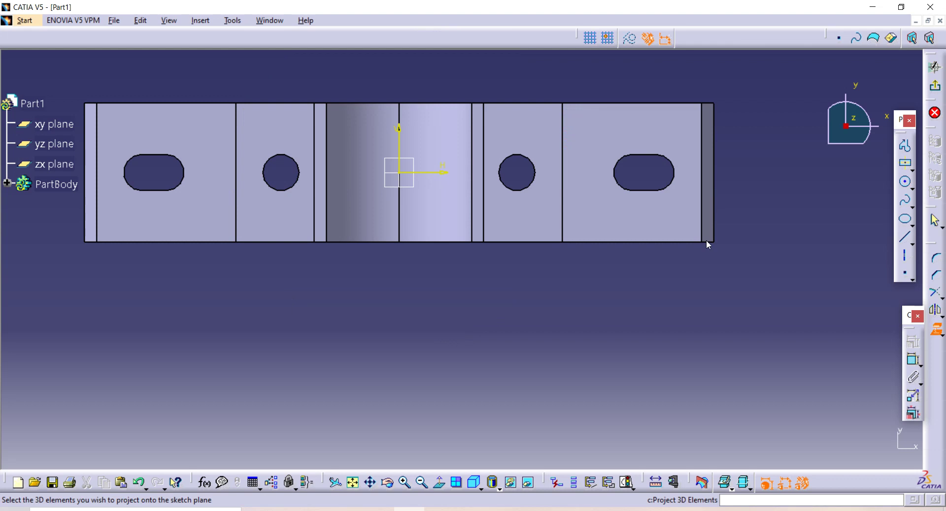
click(564, 187)
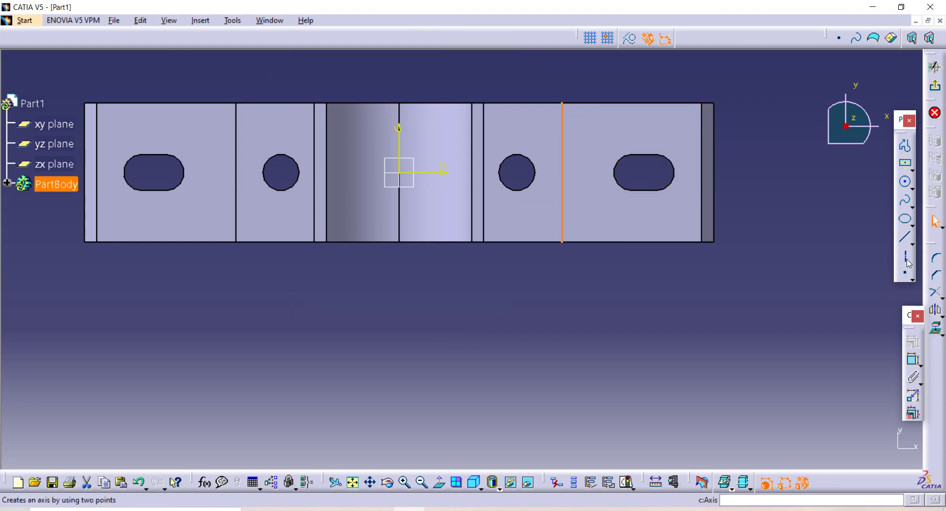
click(905, 182)
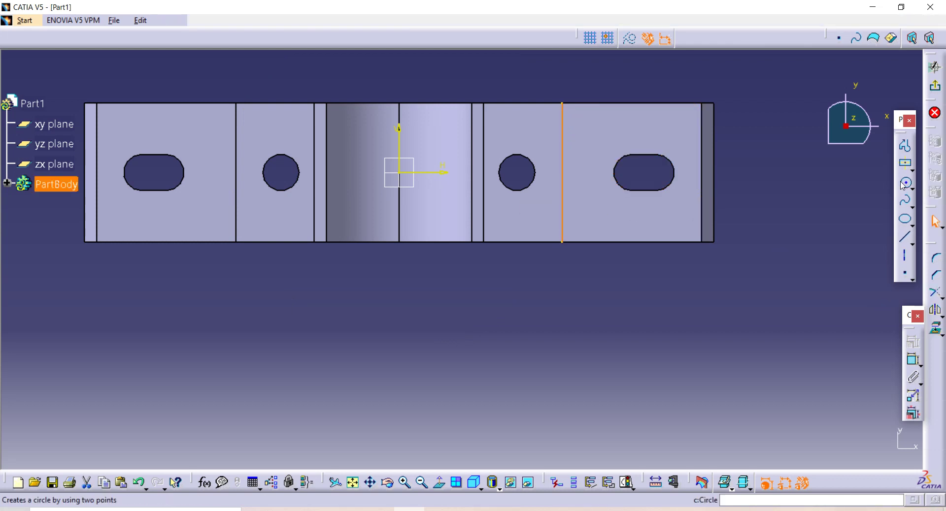
click(404, 175)
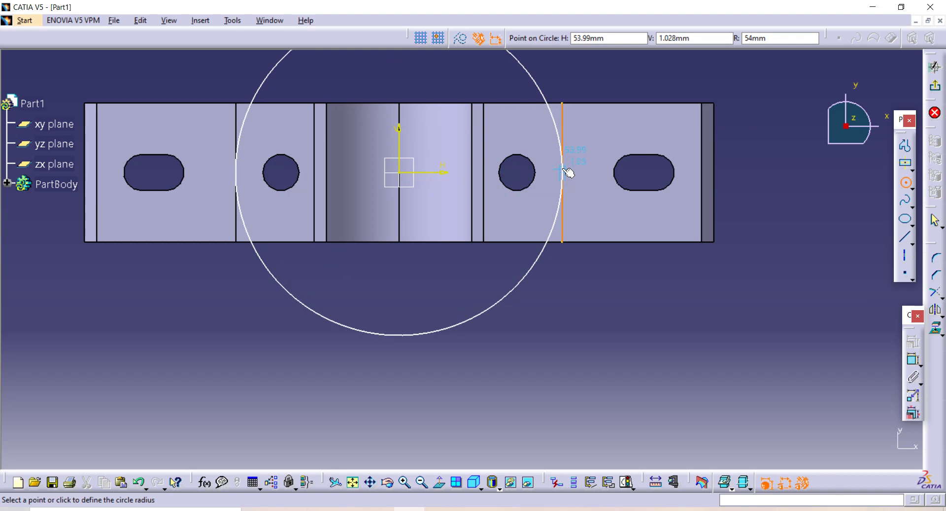
click(568, 172)
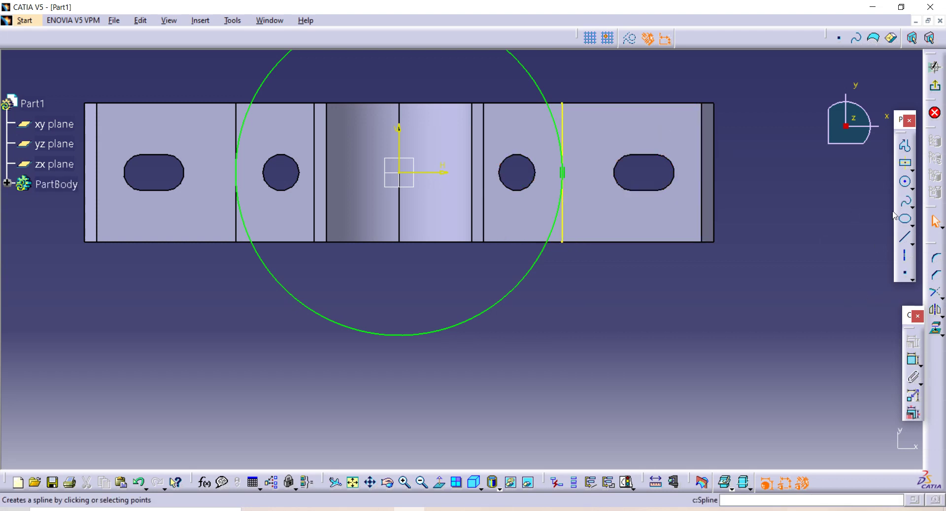
- Project the two long-side edges of the right upright's top face into the sketch
click(943, 297)
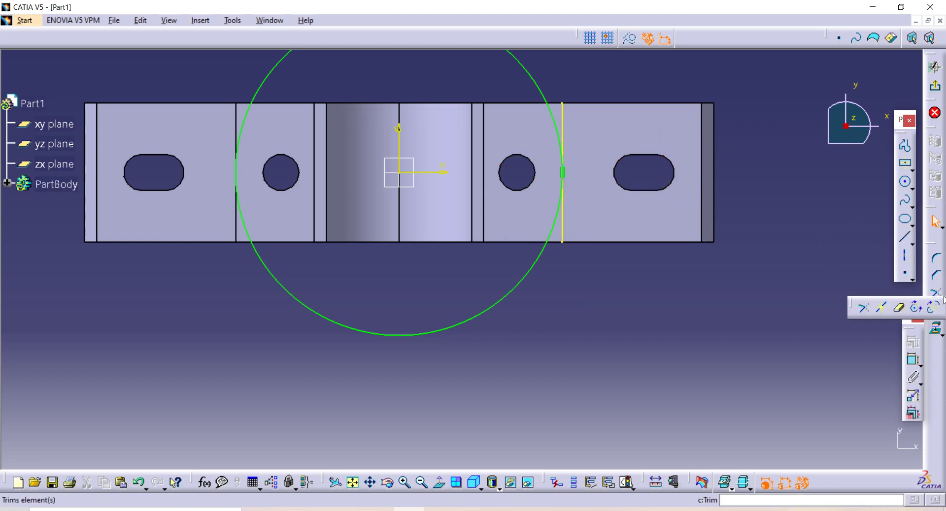
click(898, 308)
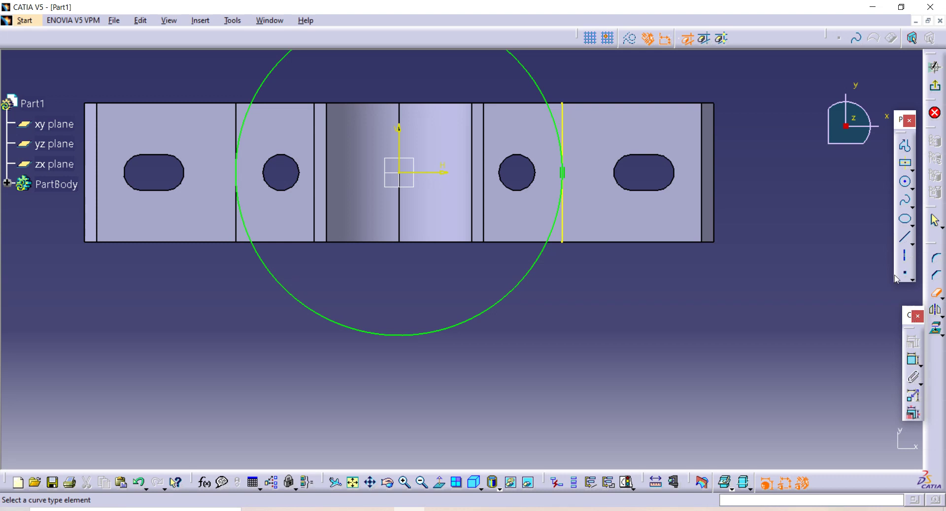
click(935, 335)
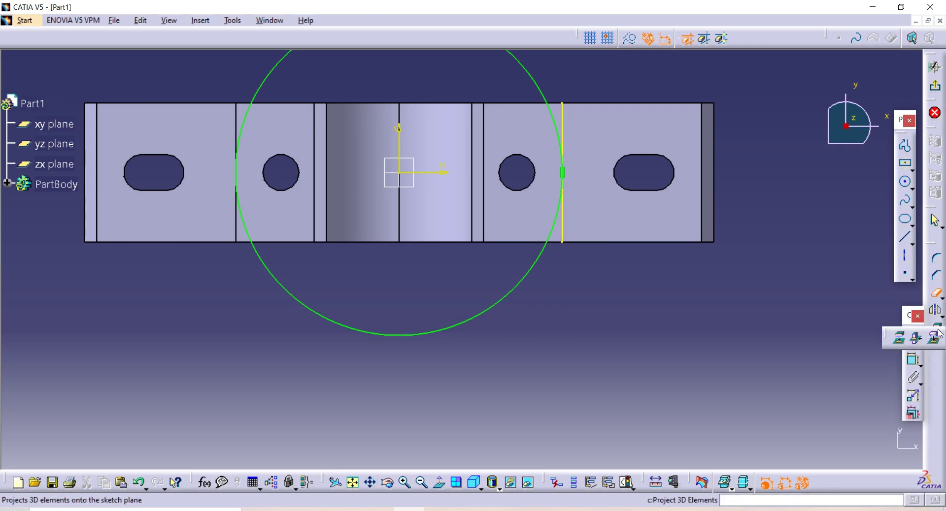
click(912, 338)
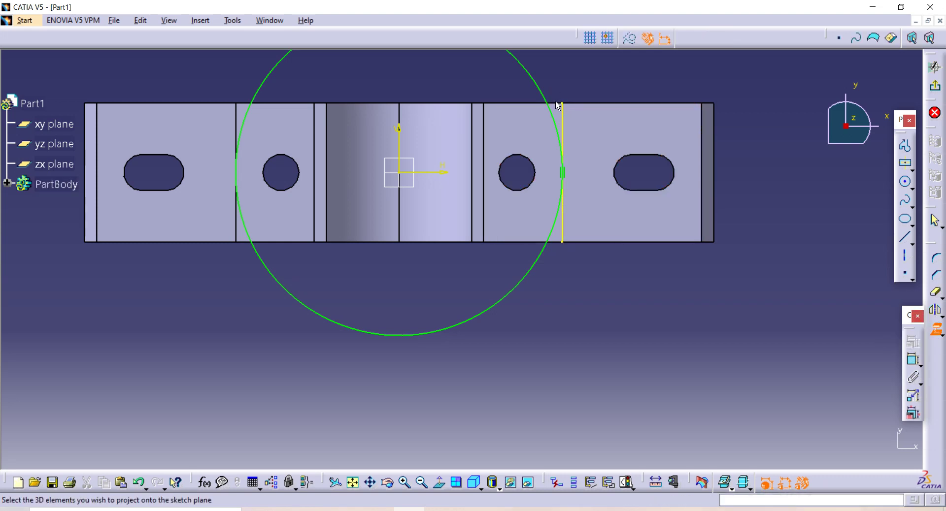
click(560, 244)
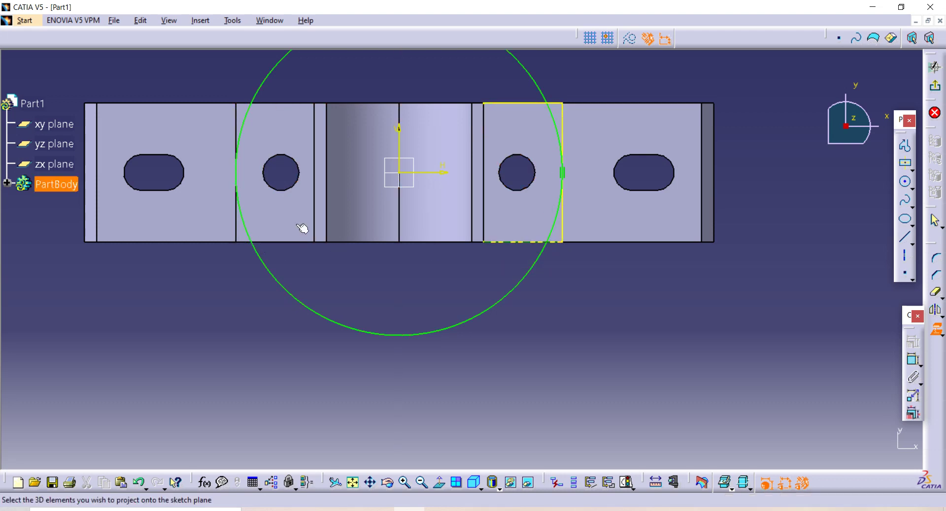
key(Escape)
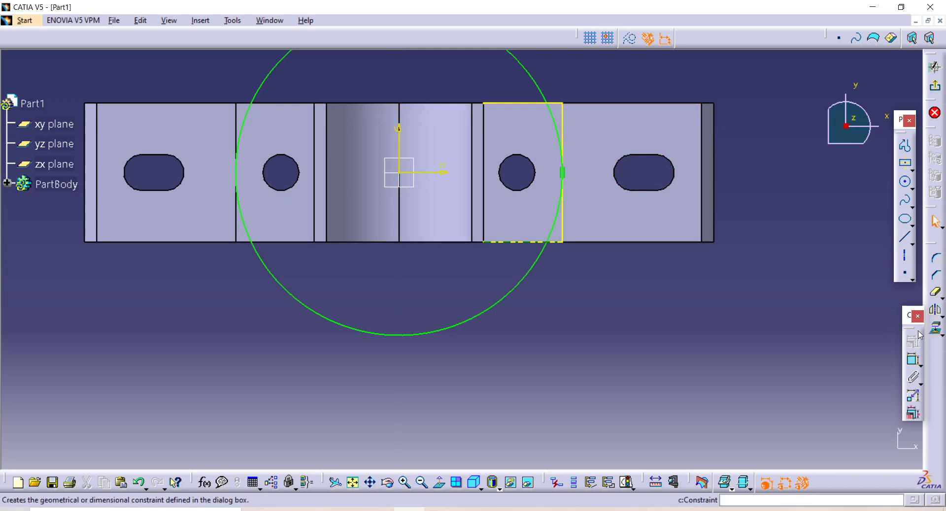
- Trim the circle and projected edges, keeping the arc across the right upright and the short edge segments outside it
click(932, 299)
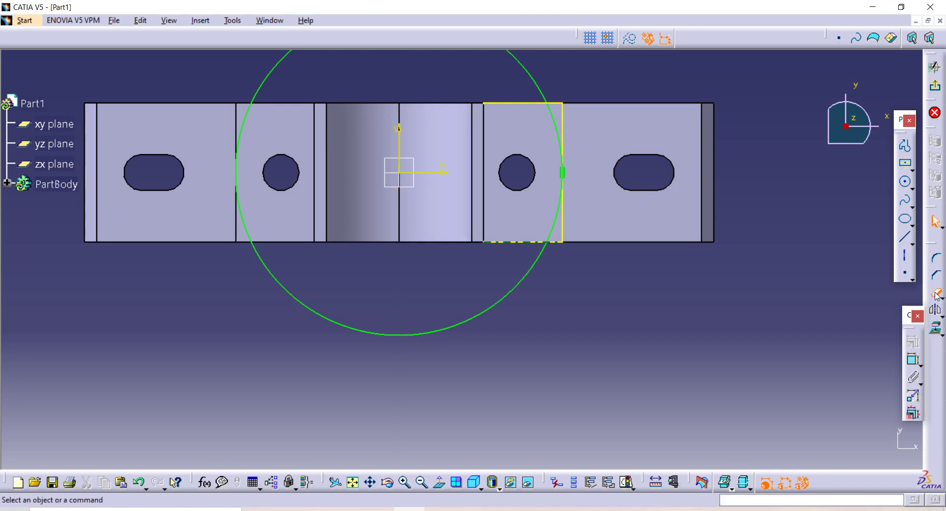
click(482, 320)
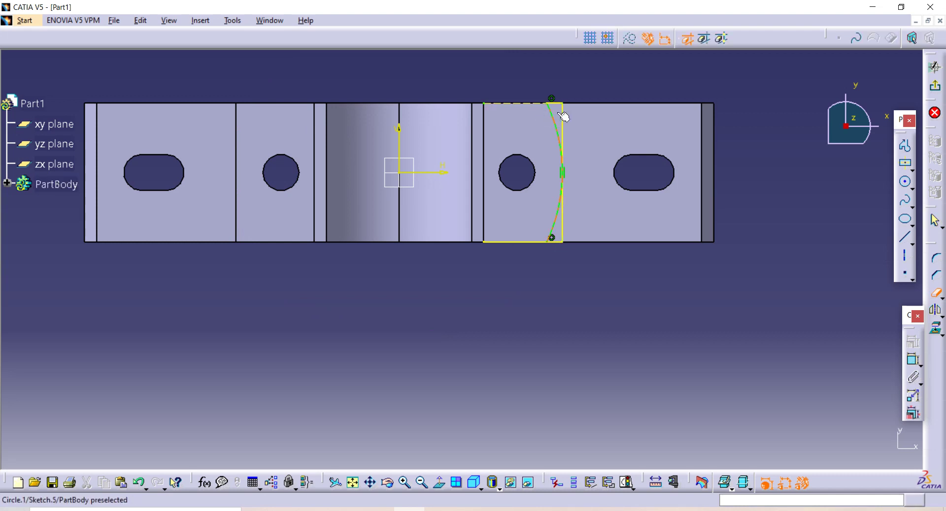
click(569, 230)
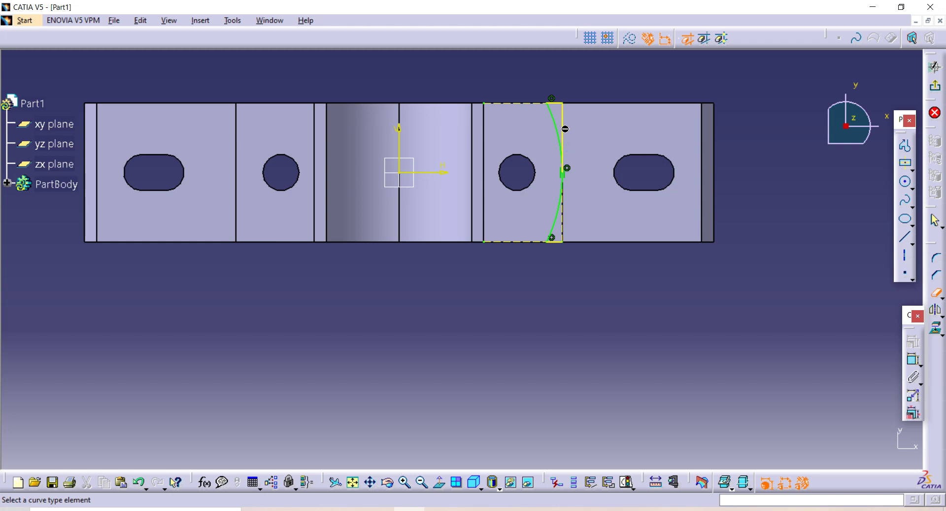
click(566, 128)
key(Escape)
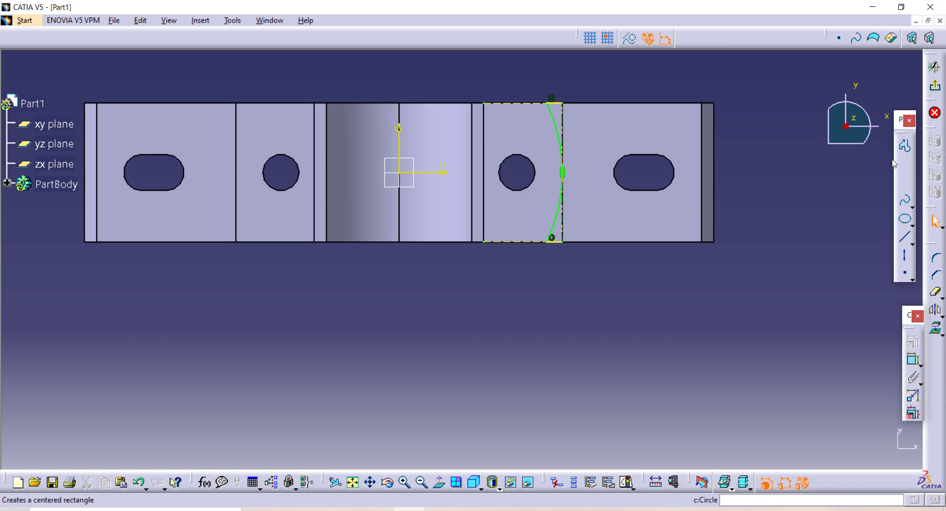
- Close the outline with two connected lines between the right upright's outer corners, meeting at a point over the base flange
click(904, 146)
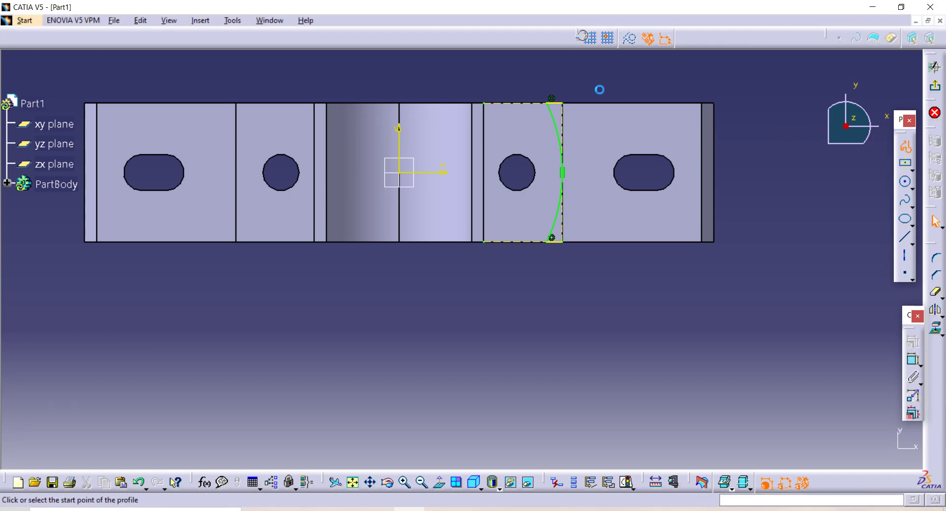
click(567, 106)
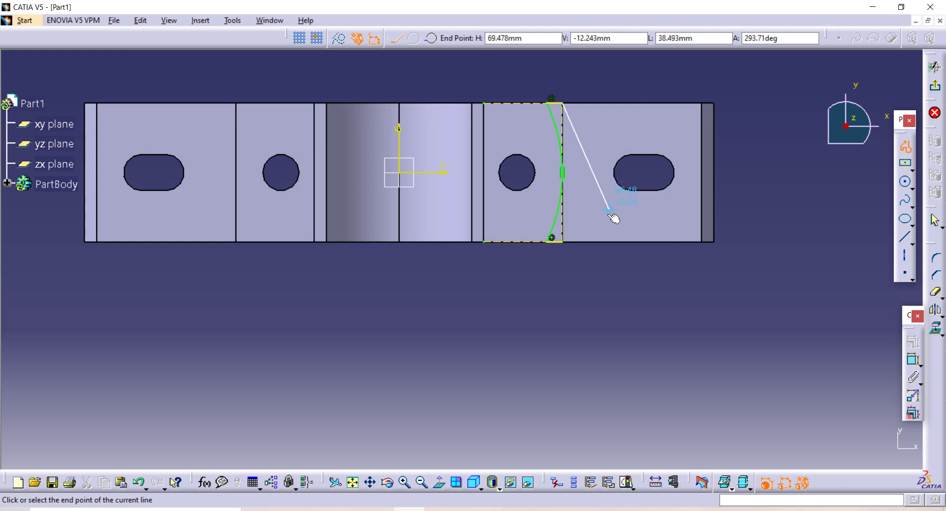
click(608, 212)
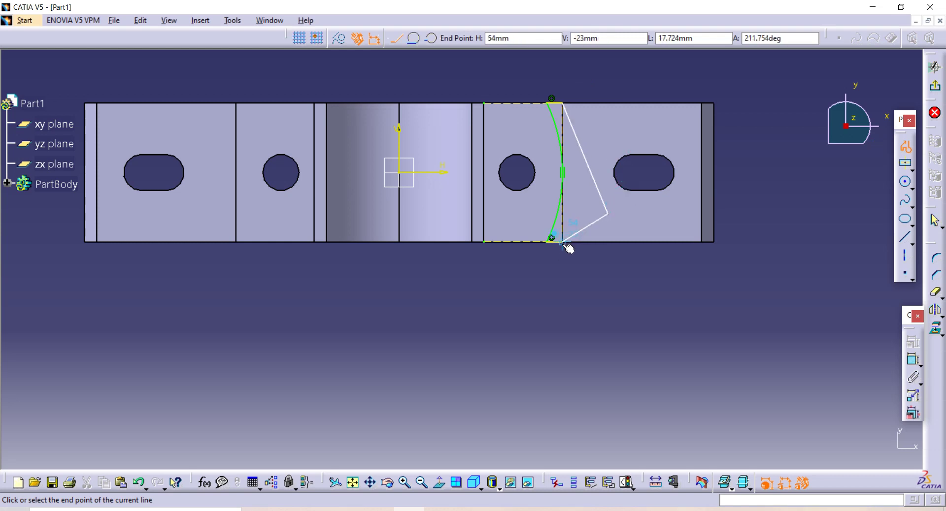
click(562, 242)
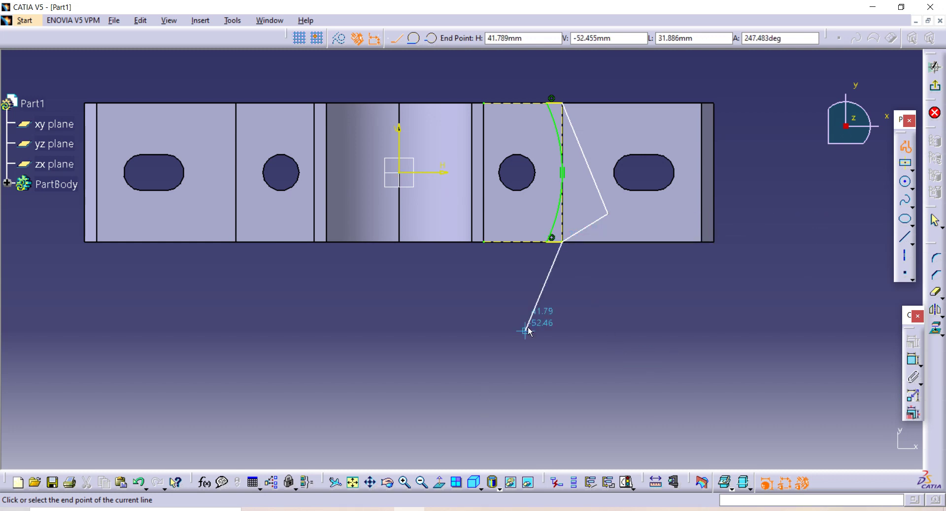
key(Escape)
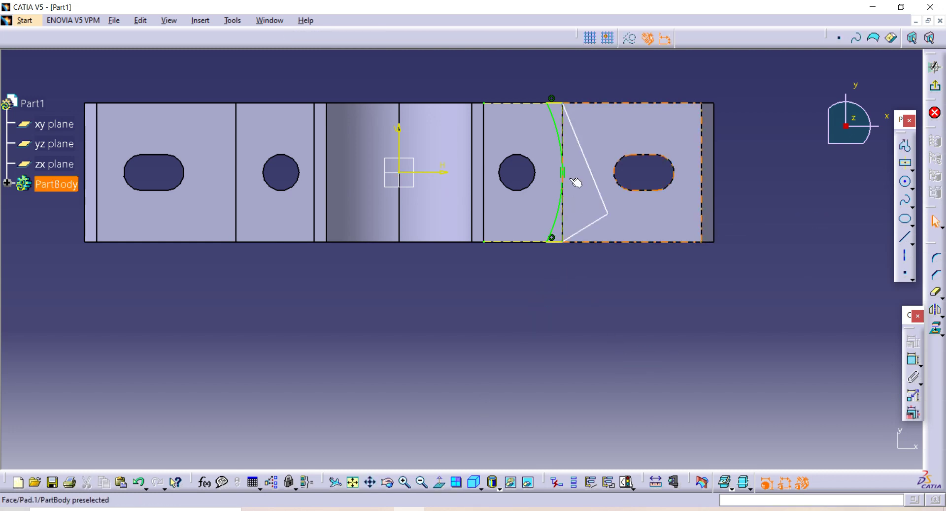
- Mirror the arc, edge segments and two closing lines about the sketch's vertical axis onto the left upright
click(561, 119)
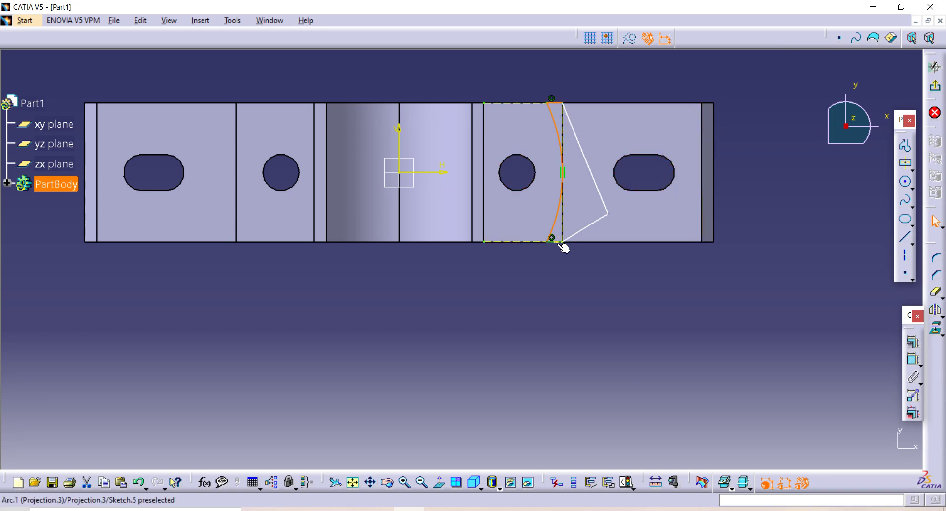
ctrl+click(576, 234)
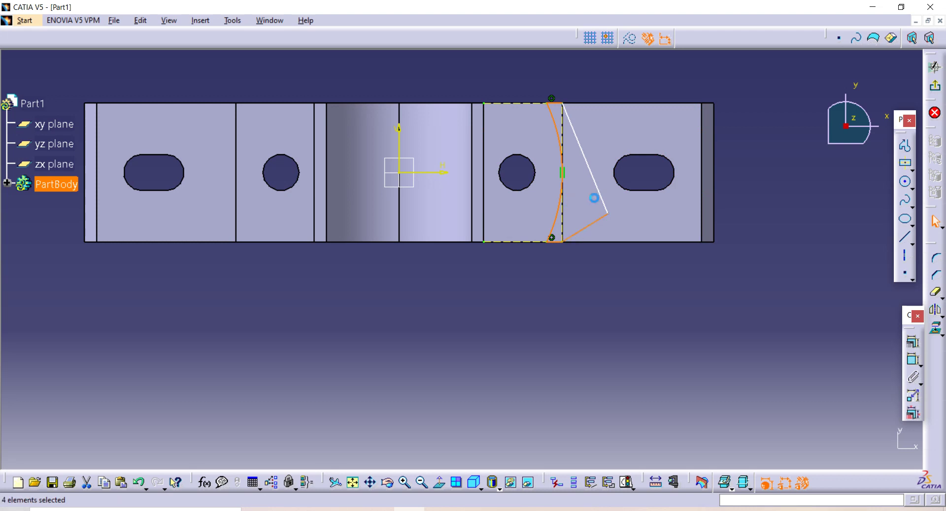
click(938, 314)
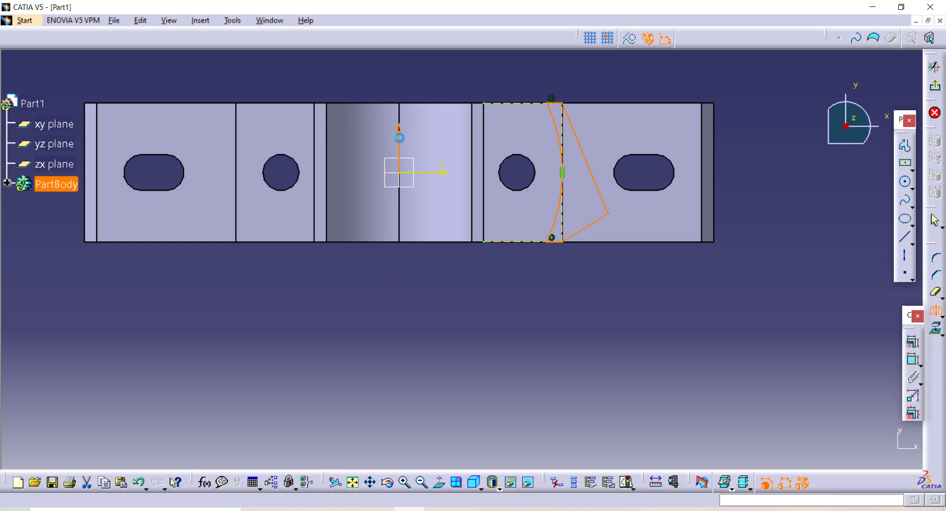
click(400, 139)
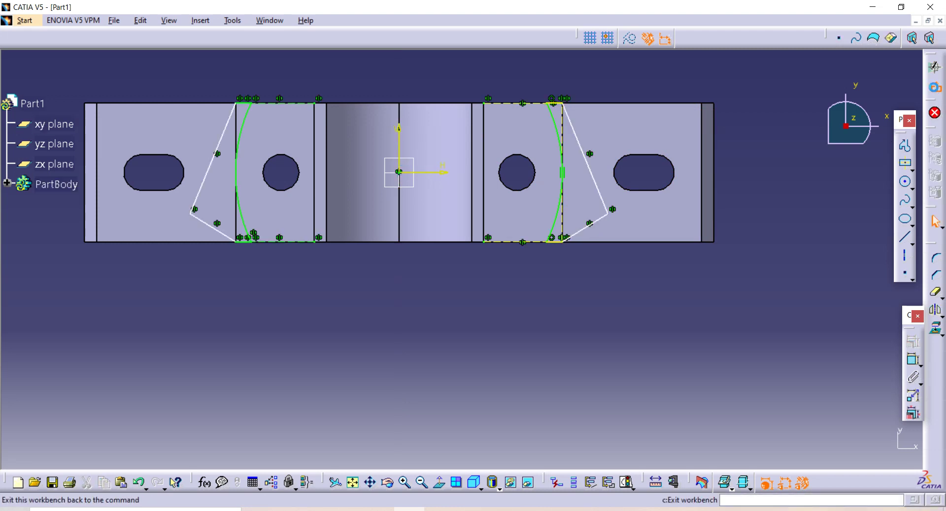
- Leave the sketch and start a Pocket from its two mirrored outlines
click(935, 114)
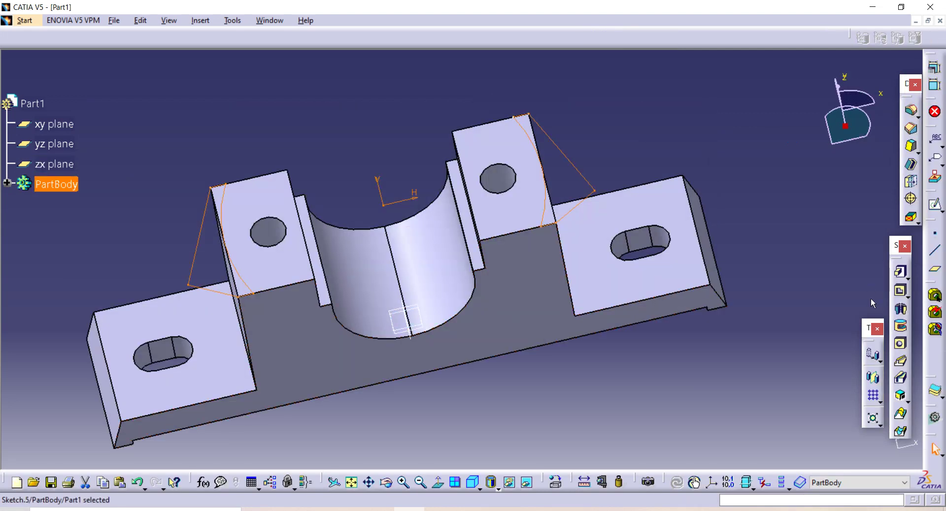
click(899, 294)
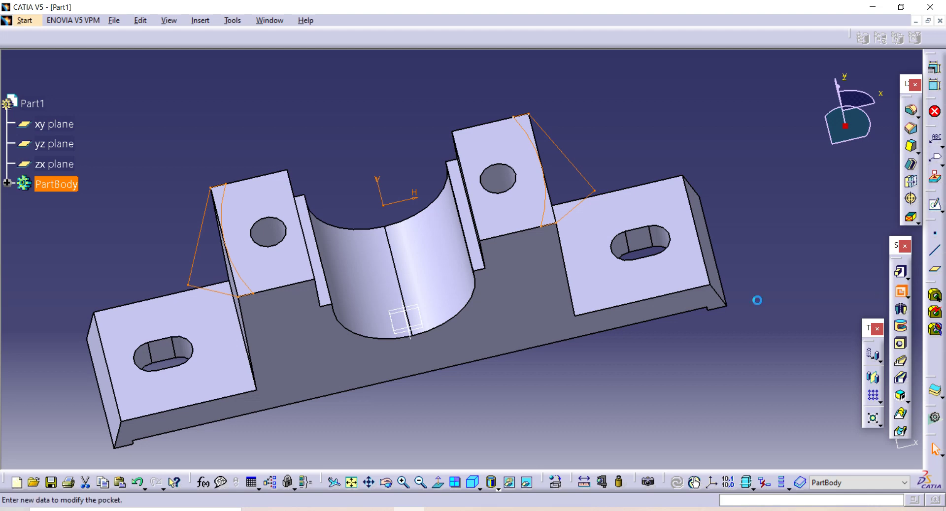
- Try to limit the pocket up to the surface of the right base flange's top face
click(860, 290)
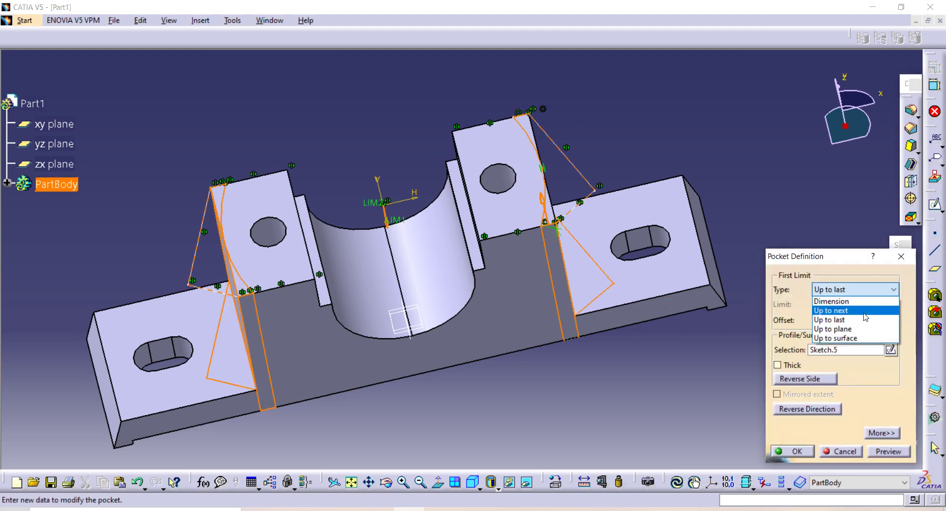
click(847, 339)
click(650, 288)
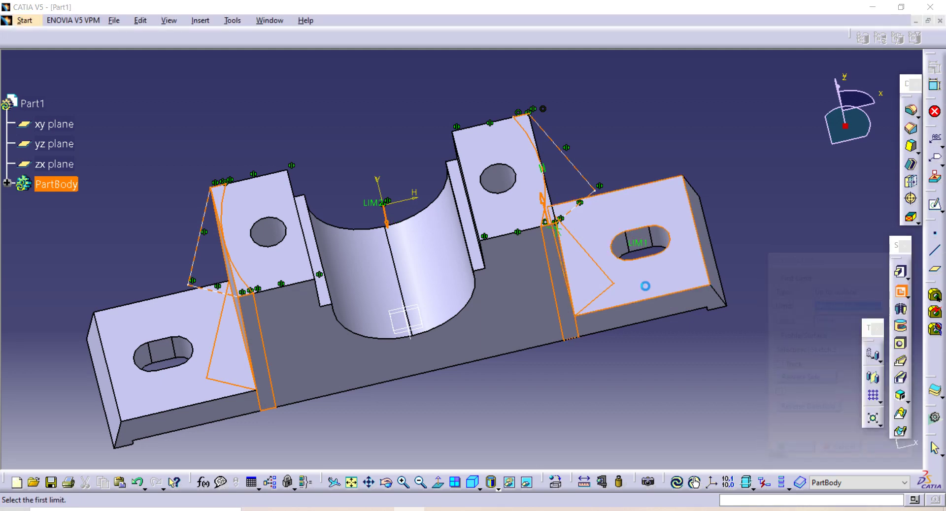
click(561, 289)
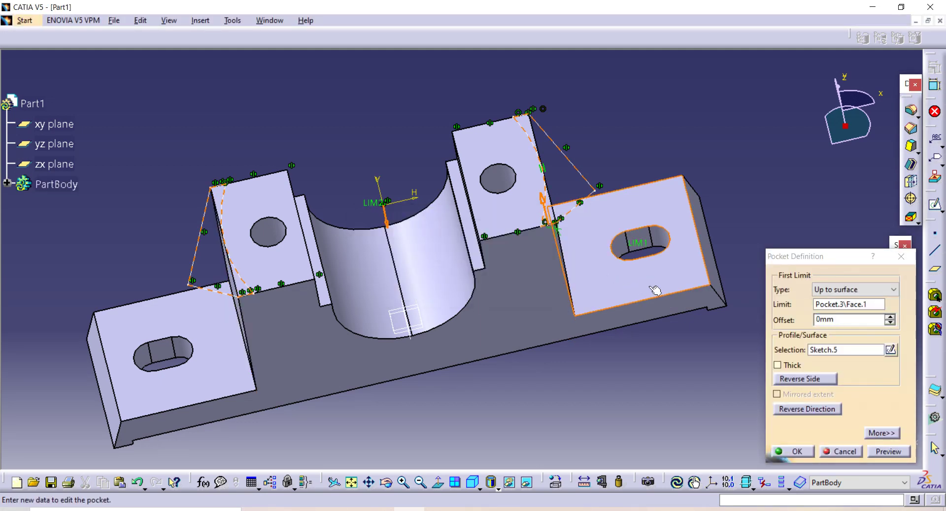
- Switch the pocket limit to Dimension and cut both outlines 54 mm deep to round the uprights' outer sides
click(868, 295)
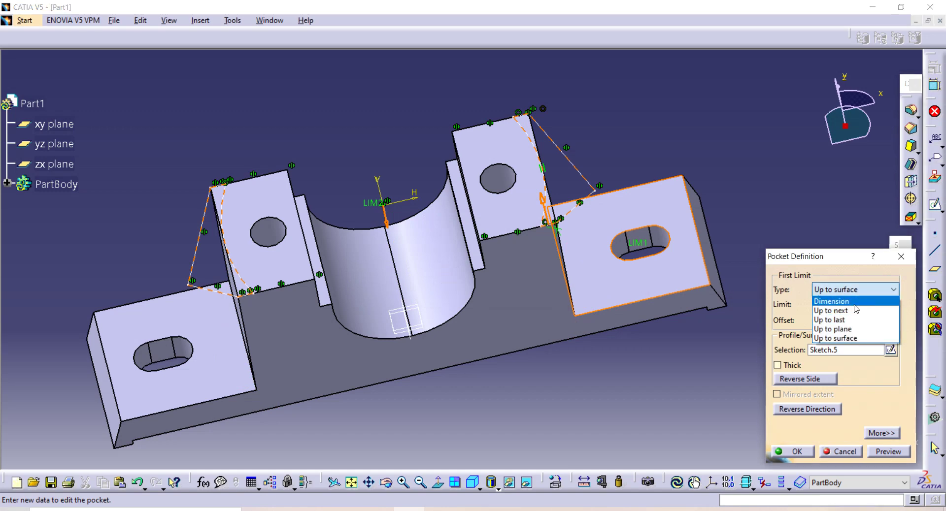
click(855, 301)
click(852, 303)
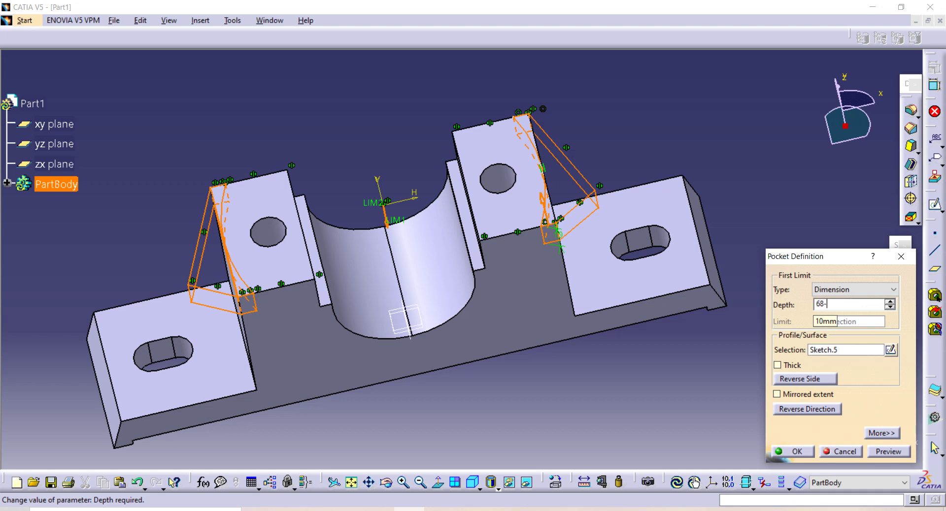
key(Return)
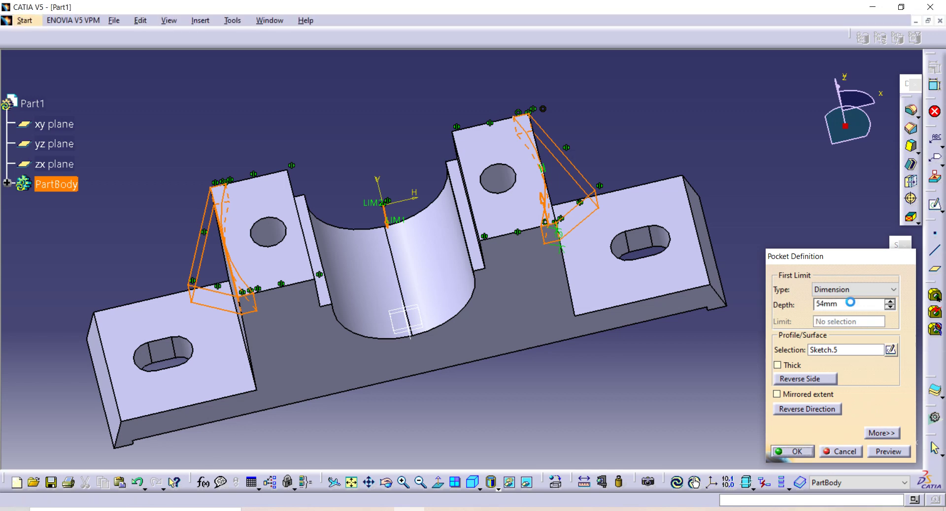
- Compare the model's rounded uprights with the casting views in the Plummer Block Assembly PDF in the browser
middle_drag(459, 395, 394, 433)
click(302, 509)
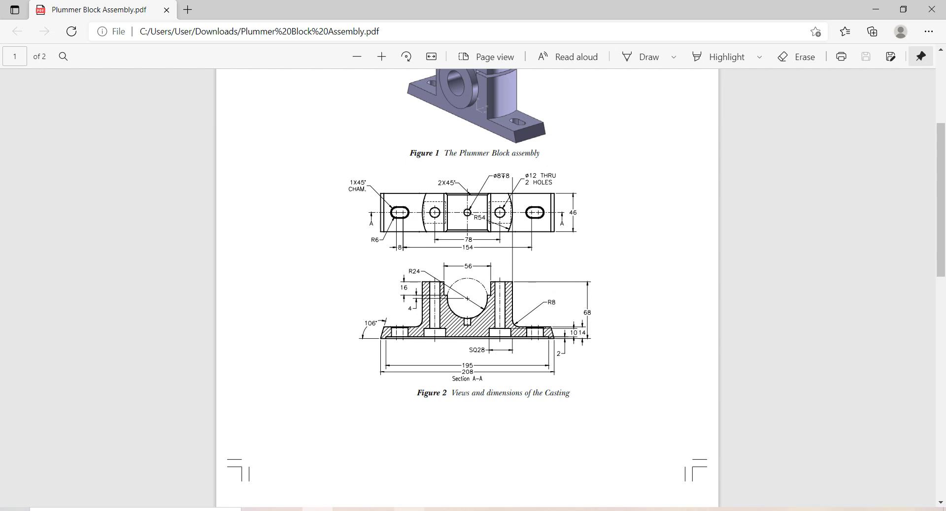
key(alt+Tab)
mouse_move(379, 172)
middle_down()
mouse_move(456, 243)
mouse_move(346, 202)
middle_up()
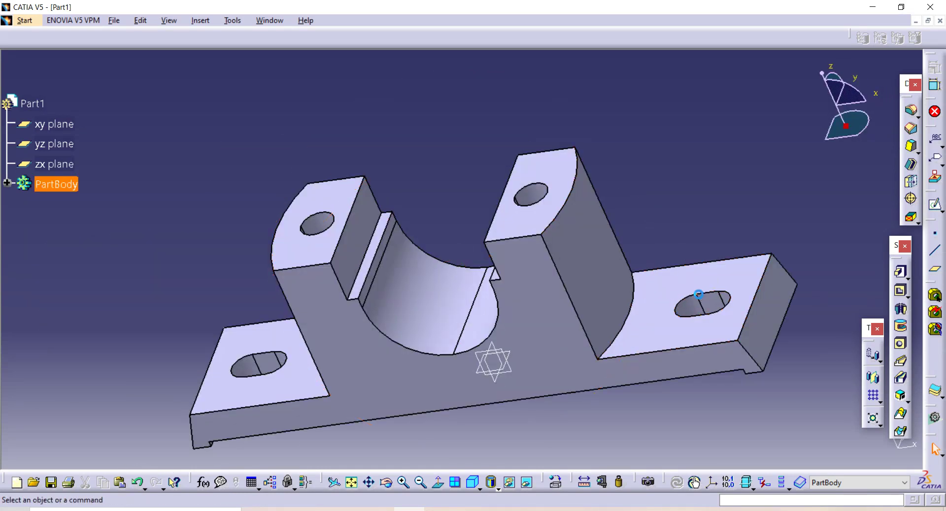
key(alt+Tab)
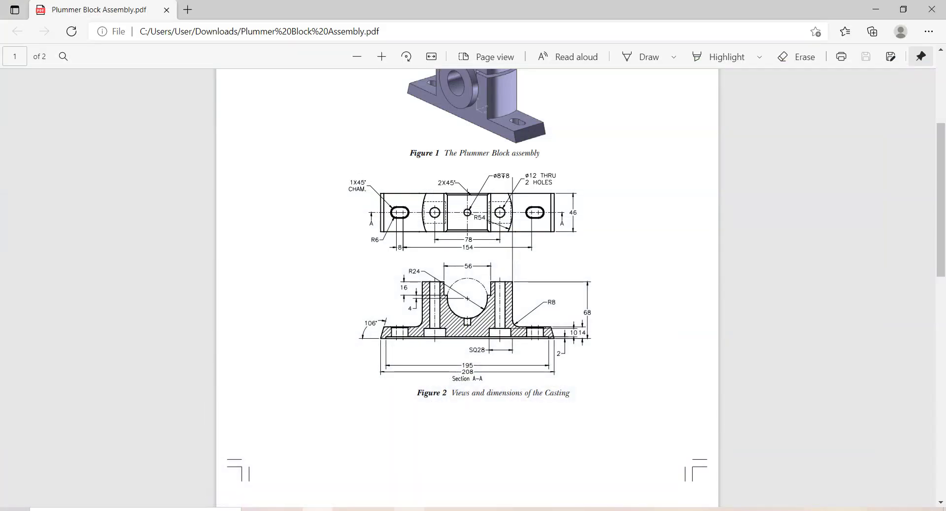
- Switch back to CATIA V5 and chamfer the top edges of both base flange slots with 1 mm length and 45° angle
key(alt+Tab)
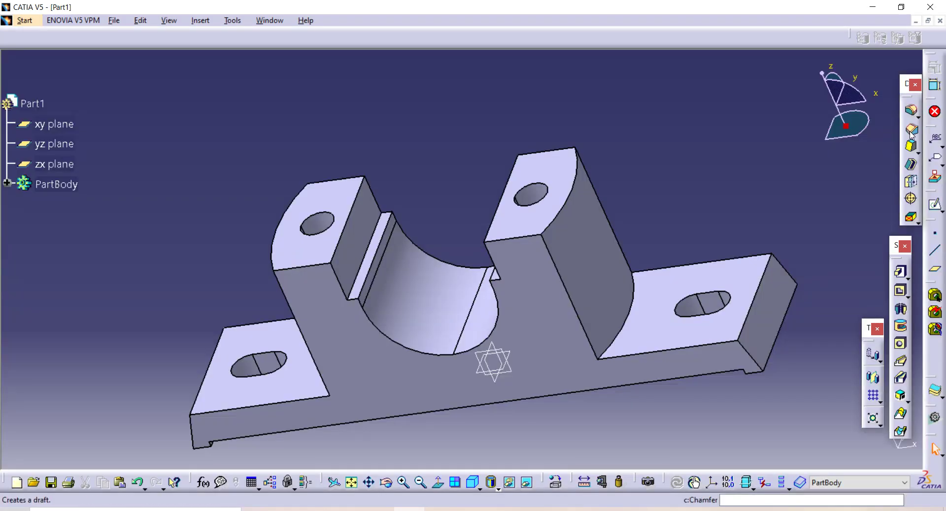
click(911, 130)
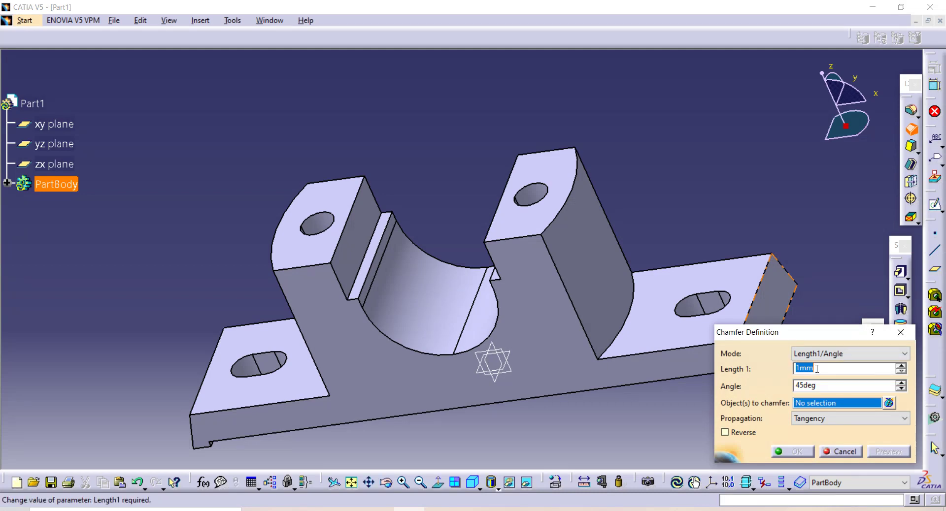
middle_drag(665, 277, 702, 343)
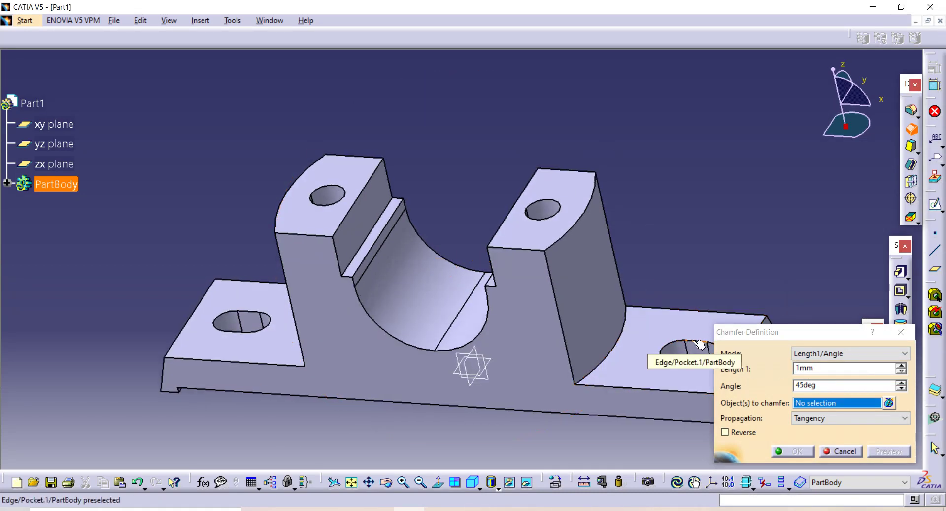
click(680, 347)
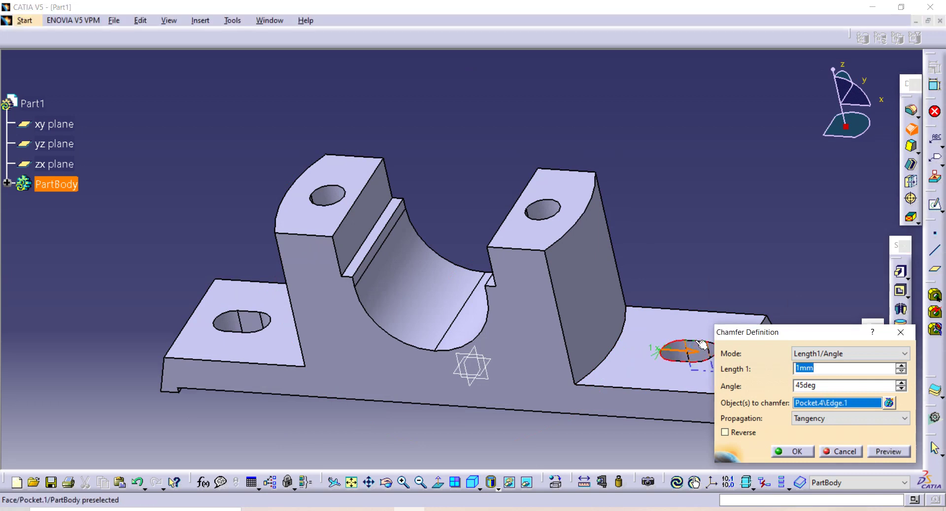
click(665, 380)
middle_drag(631, 396, 594, 387)
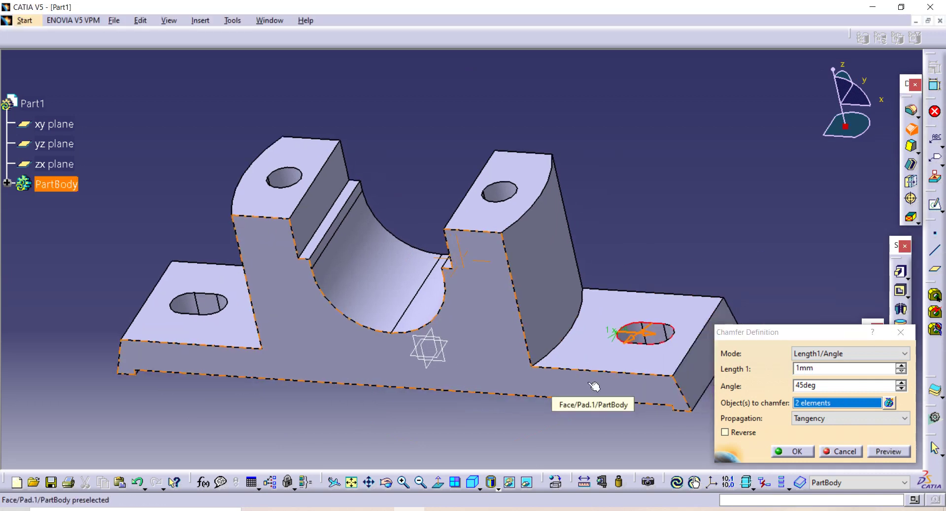
click(671, 337)
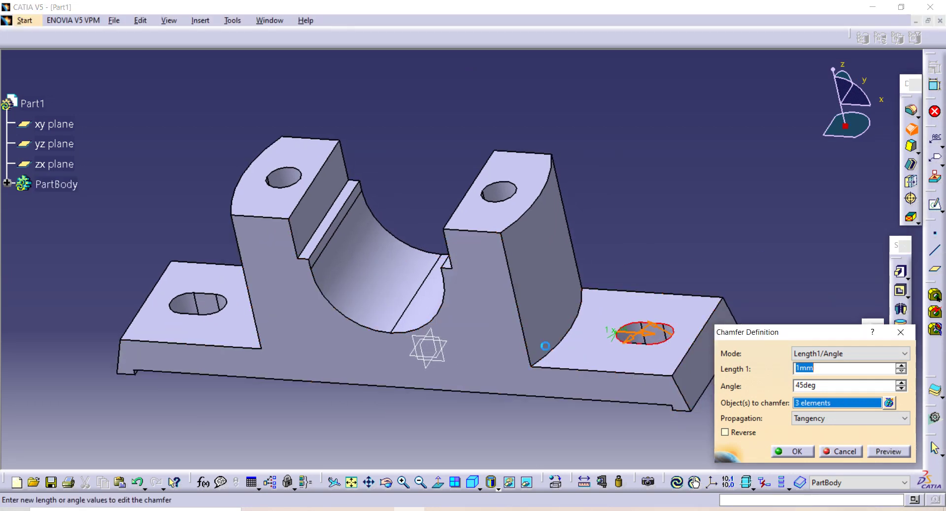
click(198, 295)
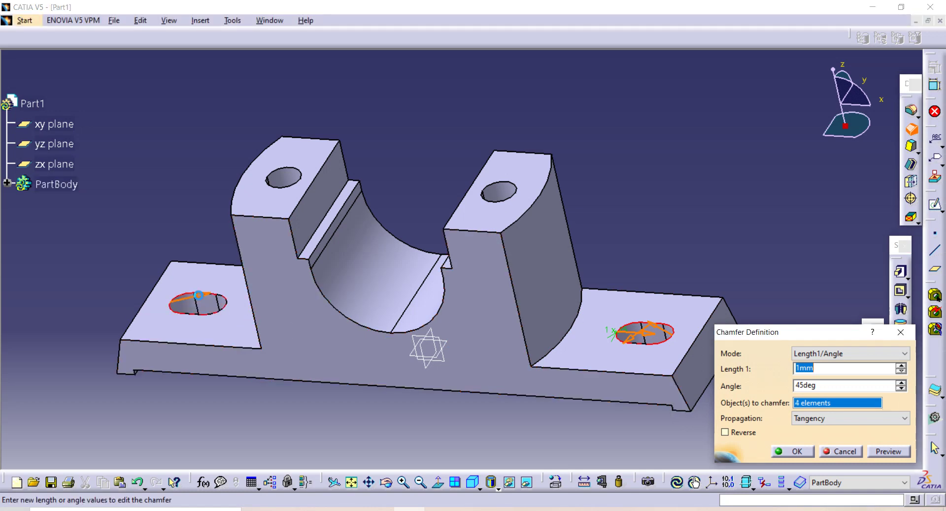
click(214, 316)
click(795, 450)
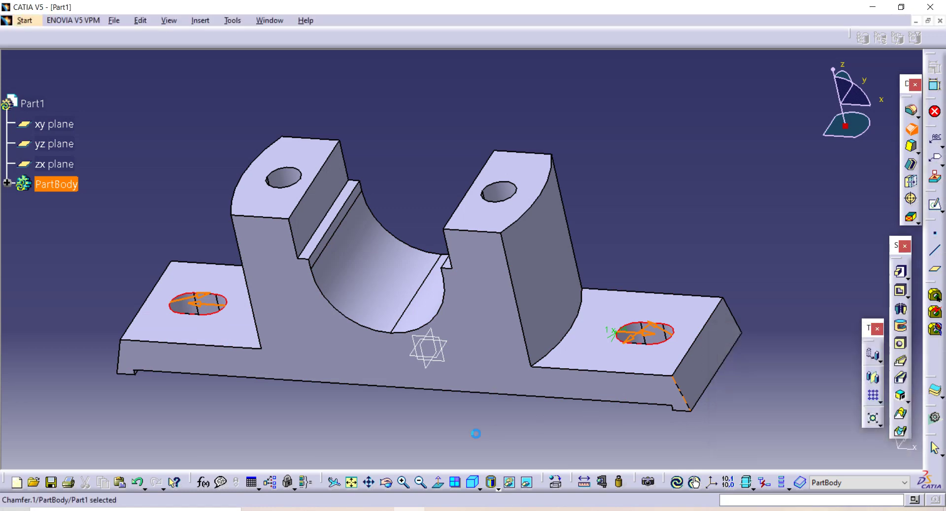
- Fillet the two curved edges where the uprights' rounded outer sides meet the base flanges with an 8 mm radius
middle_drag(414, 179, 435, 207)
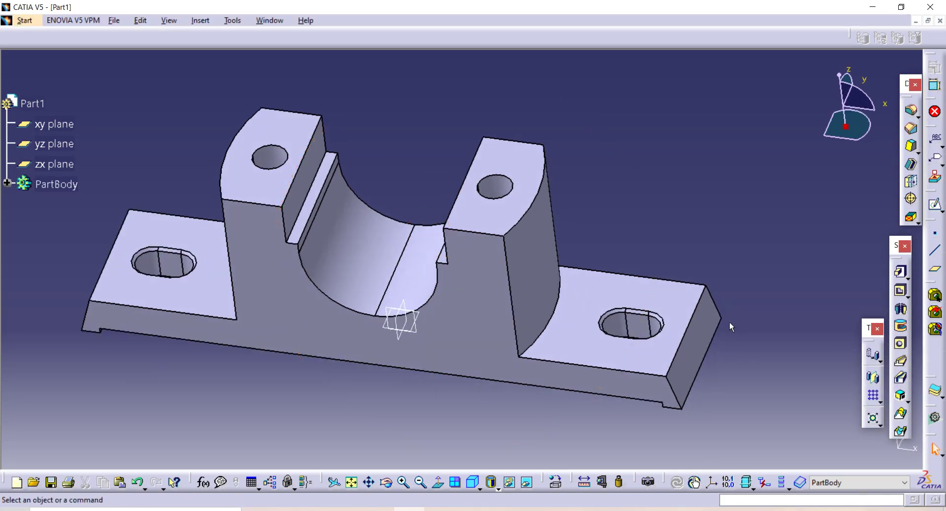
click(912, 112)
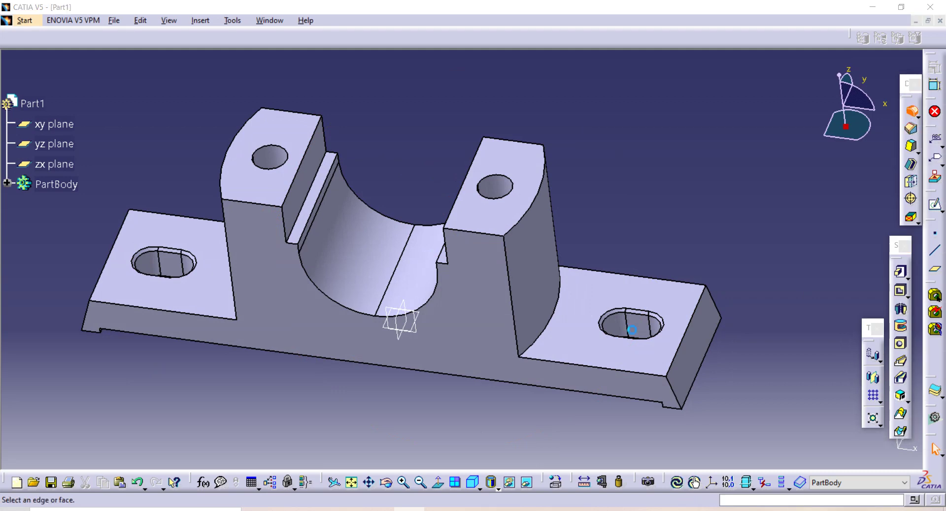
click(549, 337)
middle_drag(217, 302, 180, 348)
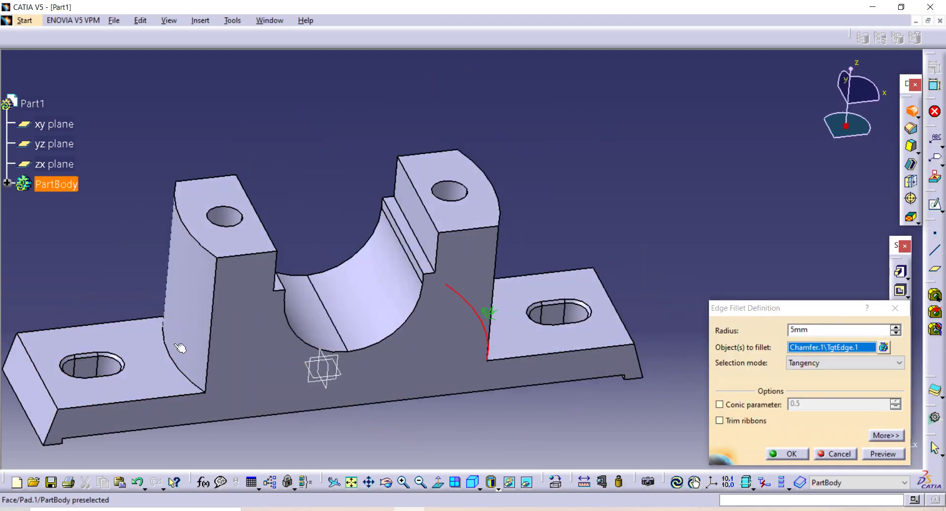
click(181, 373)
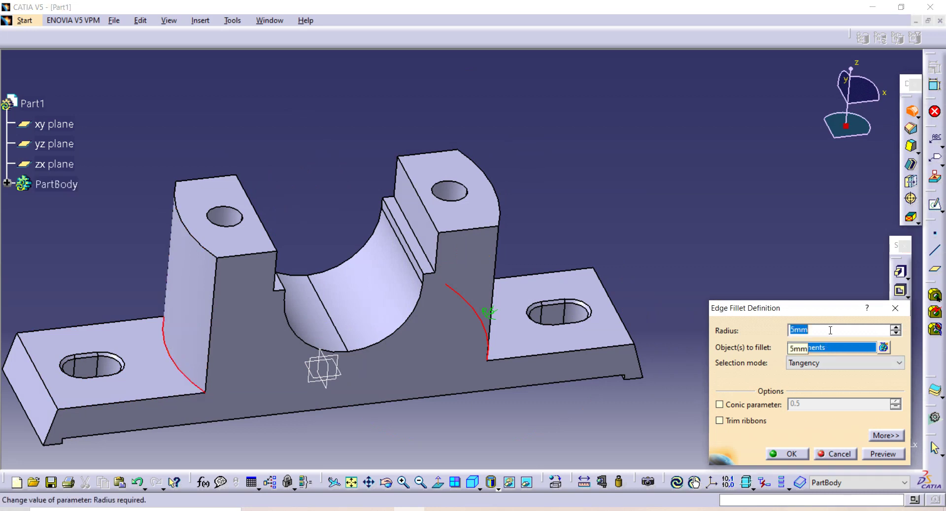
click(787, 453)
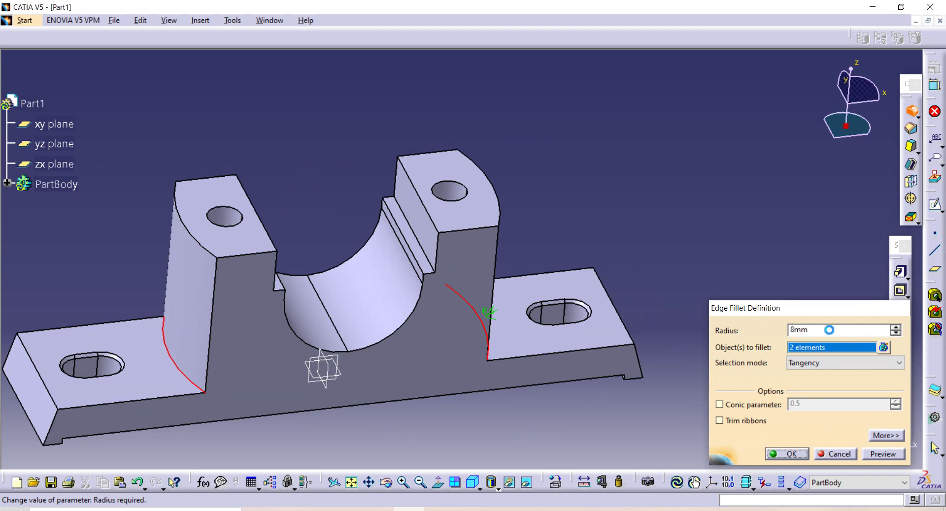